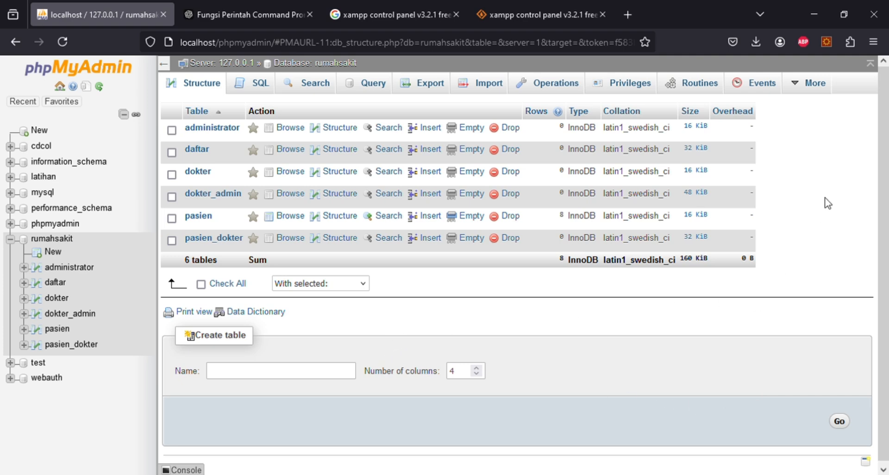
# - Open a new Add routine form from the rumahsakit database's Routines page
pyautogui.click(691, 92)
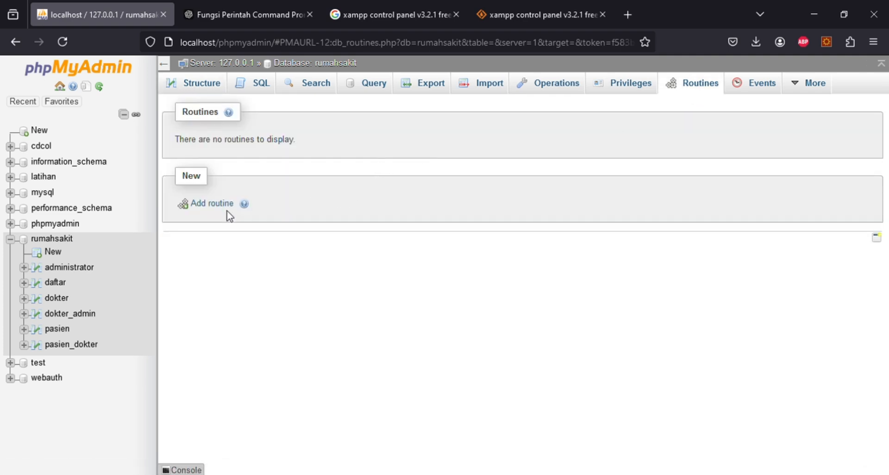
pyautogui.click(218, 208)
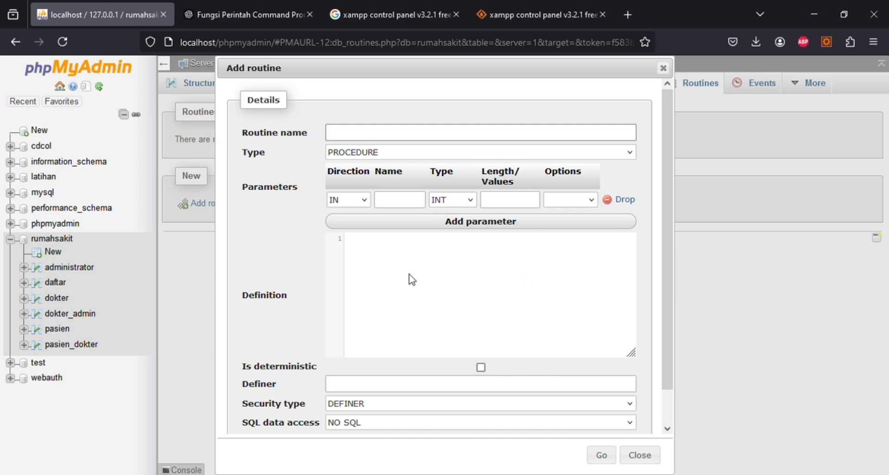
# - Begin the definition with BEGIN, START TRANSACTION and INSERT INTO pasien (id_pasien, nama_pasien, jenis_kelamin, alamat_pasien) VALUES (NULL
pyautogui.click(422, 264)
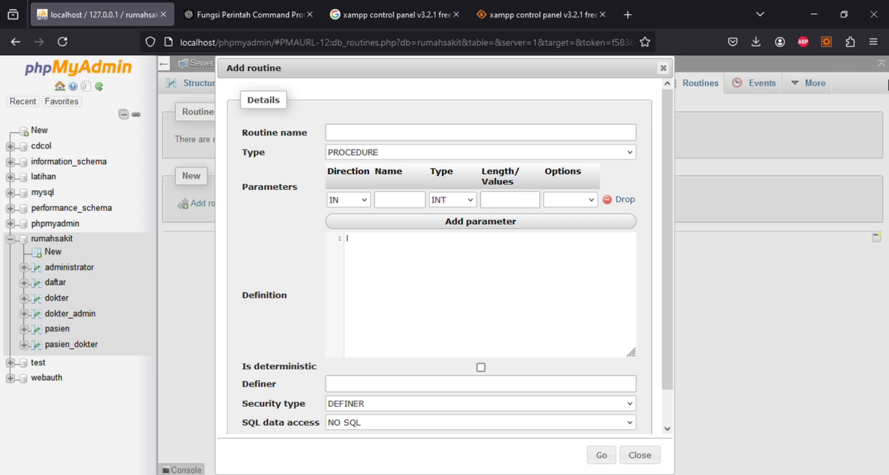
pyautogui.write('b')
pyautogui.press('BackSpace')
pyautogui.write('BEGIN')
pyautogui.press('Escape')
pyautogui.write('STAR')
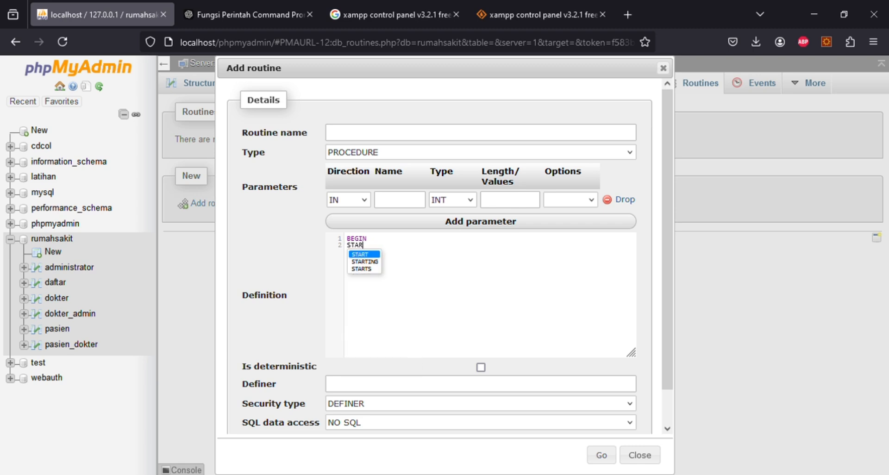
pyautogui.write('T TRANS')
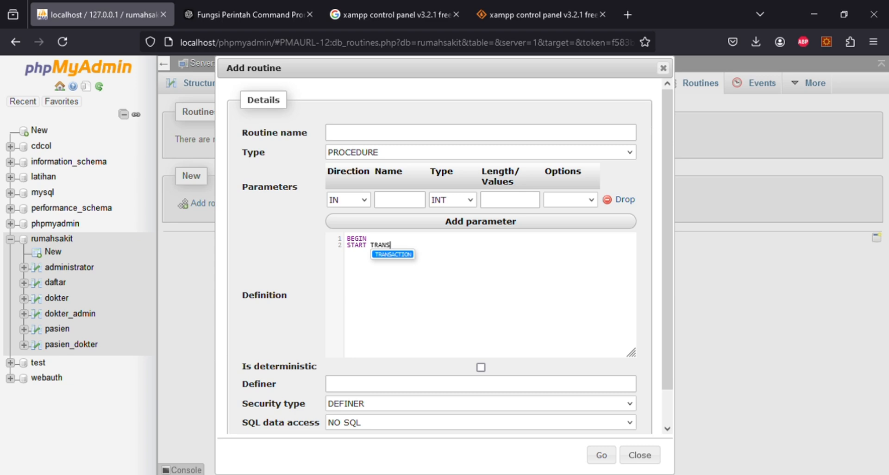
pyautogui.press('Return')
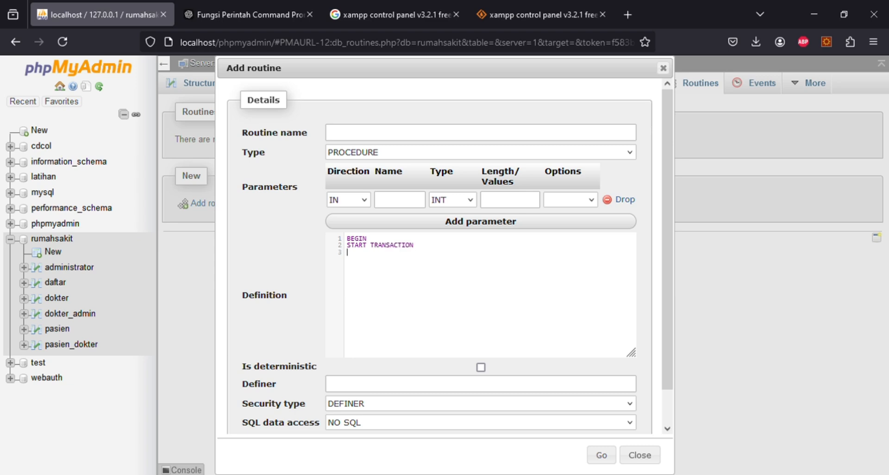
pyautogui.write('INSE')
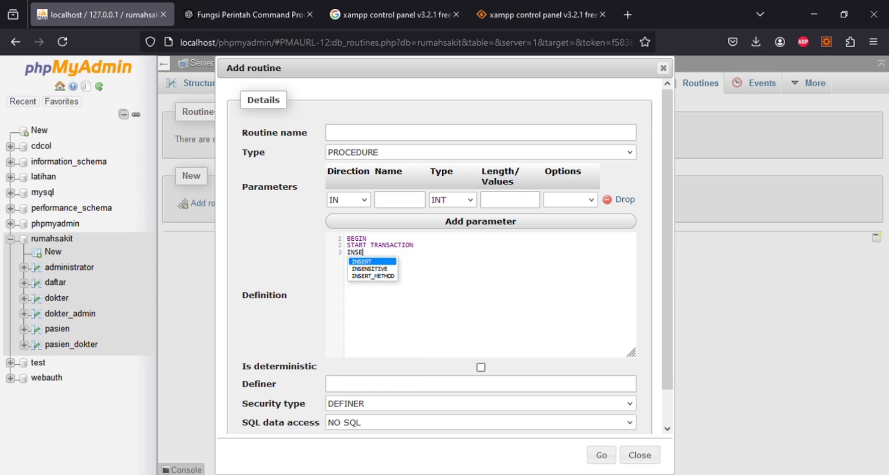
pyautogui.write('RT INTO ')
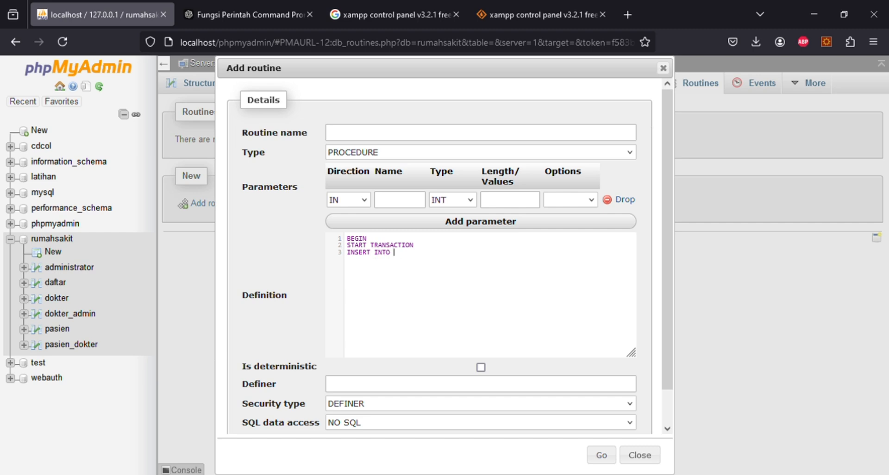
pyautogui.write('pasien (id_pasien, nama_')
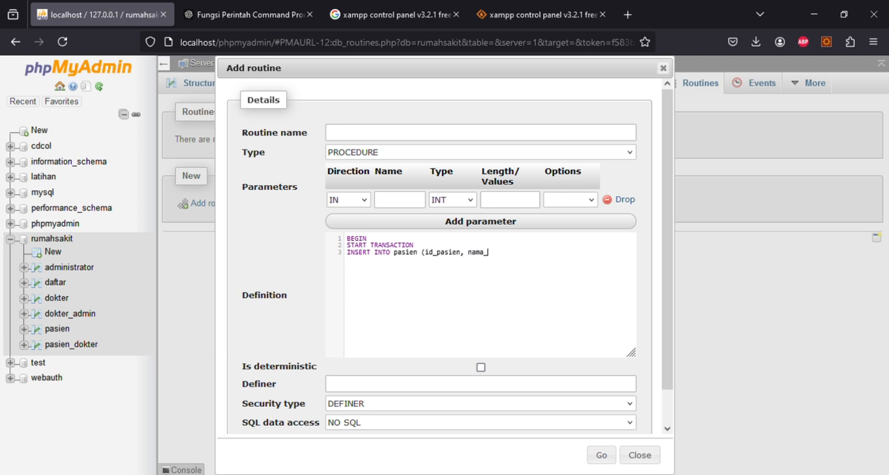
pyautogui.write('pasien, jenis_kelamin, alamat_pasien')
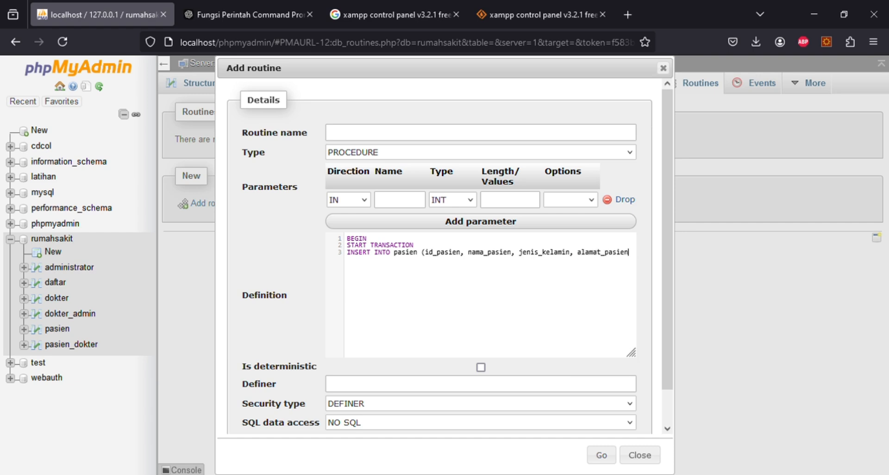
pyautogui.write(') ')
pyautogui.write('VALUES ')
pyautogui.write('(')
pyautogui.write('N')
pyautogui.write('ULL, ')
pyautogui.write('Ro')
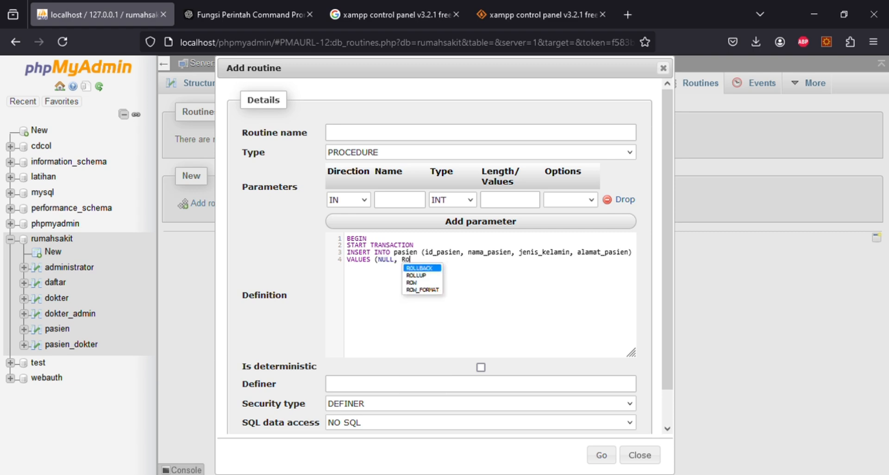
# - Complete the VALUES row with a sample patient's name, gender 1 and an address
pyautogui.press('BackSpace')
pyautogui.press('BackSpace')
pyautogui.write("'")
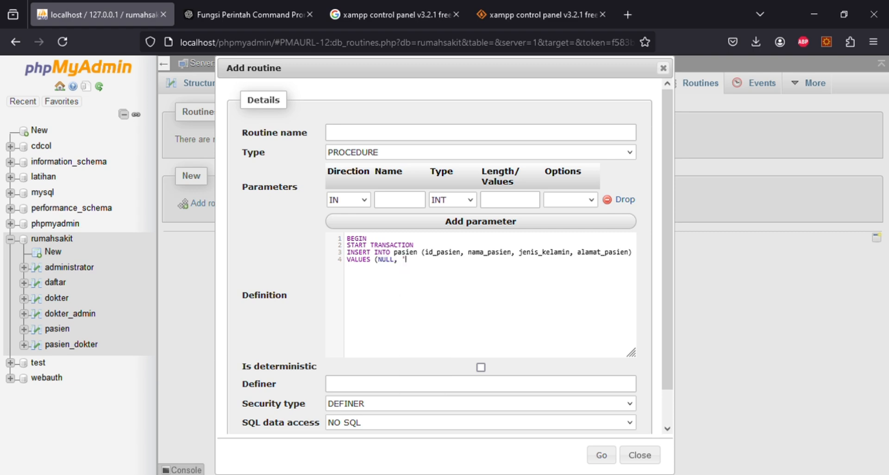
pyautogui.write("Luffy', 1,'")
pyautogui.press('BackSpace')
pyautogui.write("'Jl. East Blue No. ")
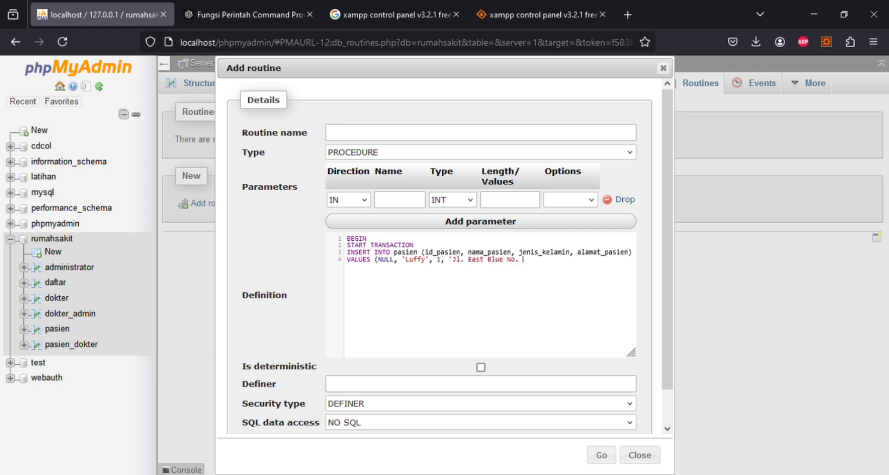
pyautogui.write("30')")
# - Add the lines SELECT * FROM pasien, COMMIT; and END to close the body
pyautogui.press('Return')
pyautogui.write('SEL')
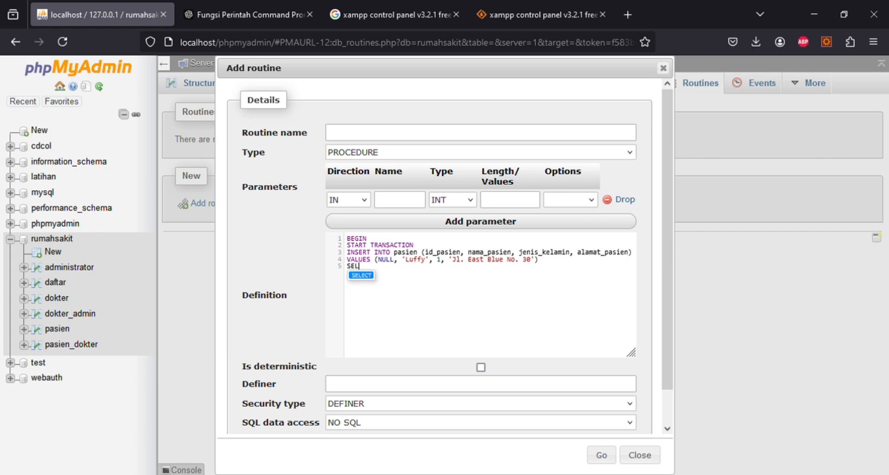
pyautogui.write('ECT * ')
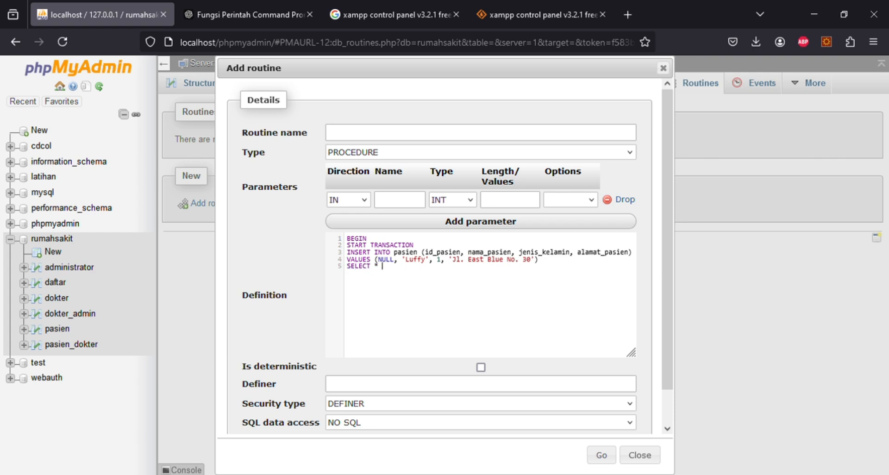
pyautogui.write('FROM pasien')
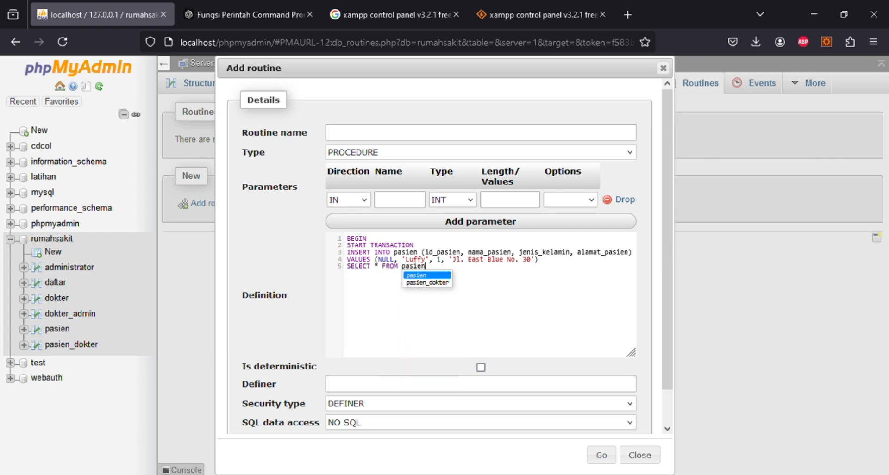
pyautogui.press('Return')
pyautogui.press('Return')
pyautogui.write('C')
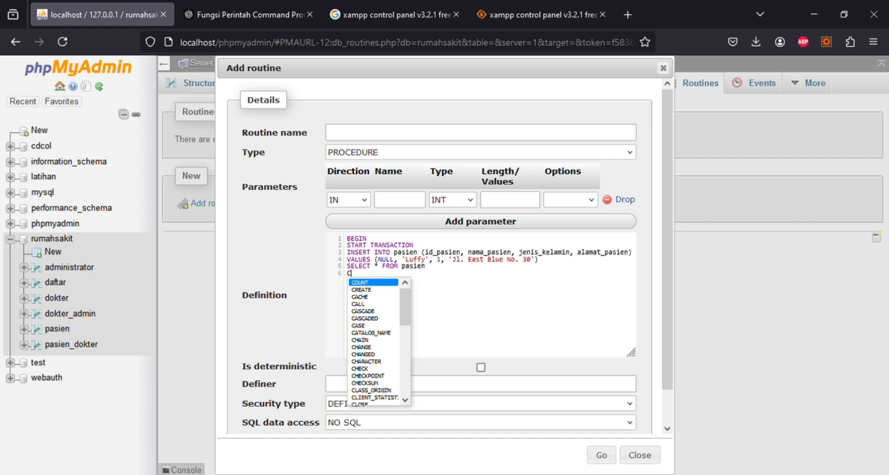
pyautogui.write('OMMIT;')
pyautogui.press('Return')
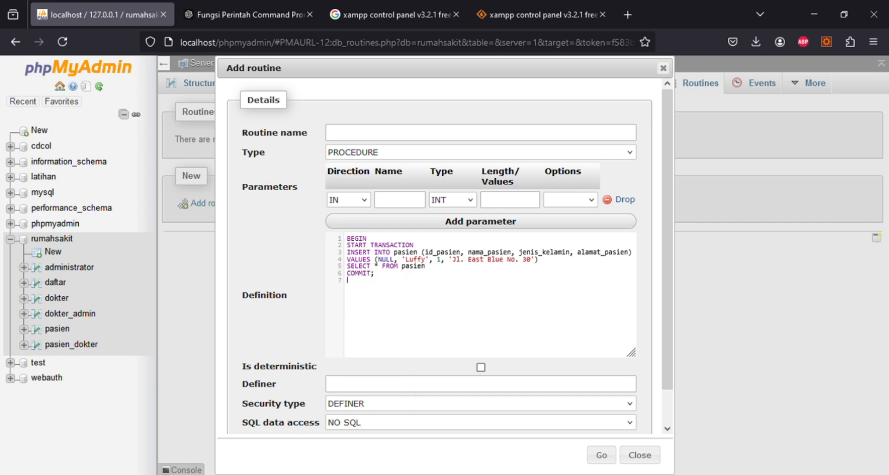
pyautogui.write('RND')
pyautogui.press('BackSpace')
pyautogui.press('BackSpace')
pyautogui.press('BackSpace')
pyautogui.write('END')
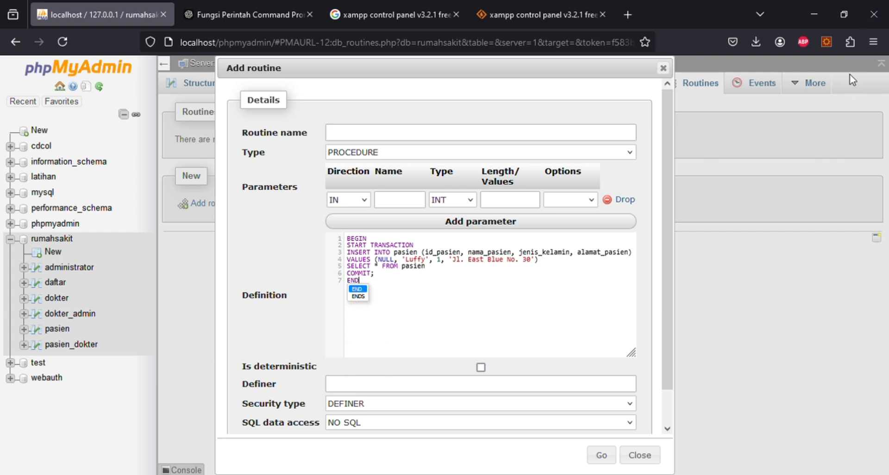
pyautogui.click(410, 138)
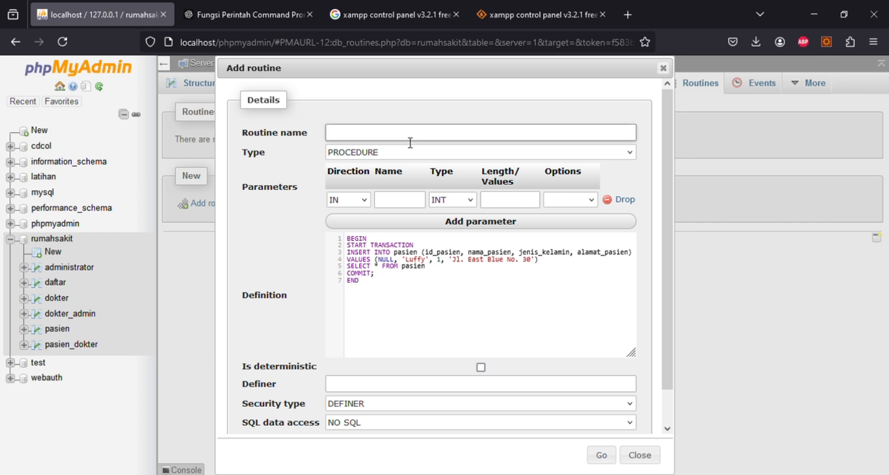
# - Name the procedure transaksi1, attempt saving, dismiss the missing-value alert and check the parameter fields
pyautogui.write('transaksi1')
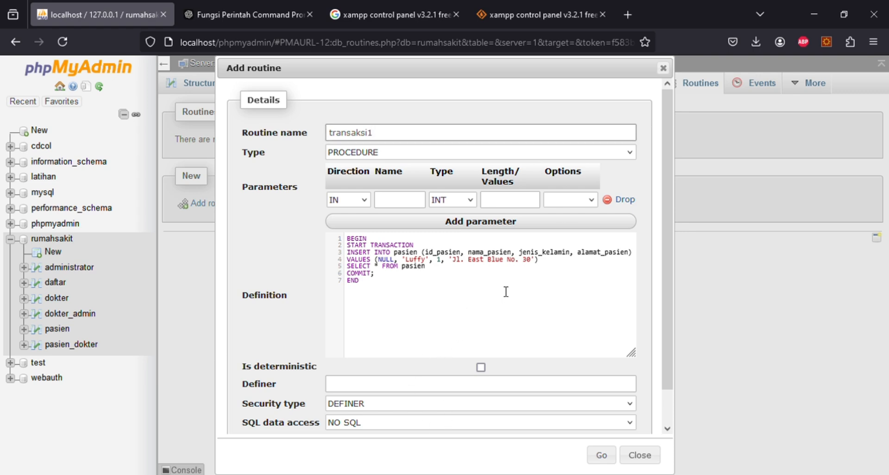
pyautogui.scroll(-2, 576, 264)
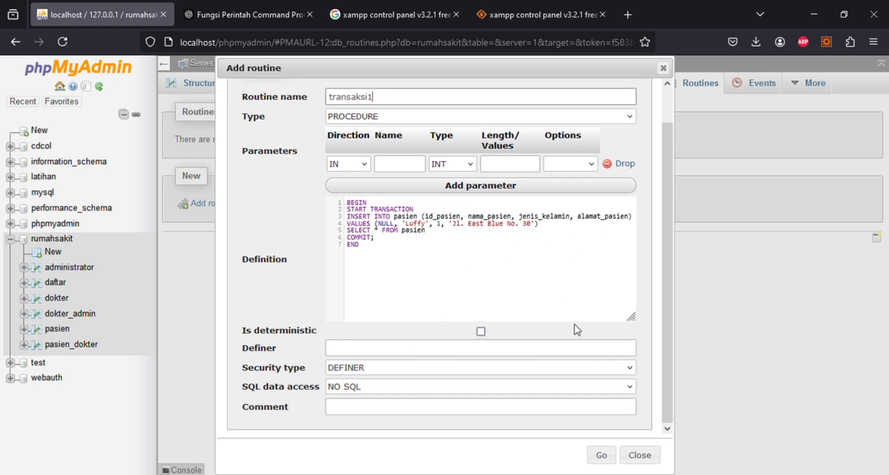
pyautogui.click(604, 456)
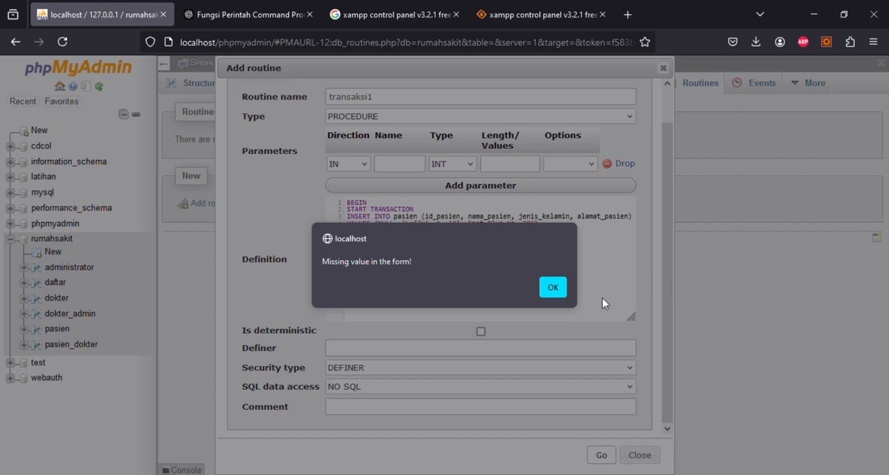
pyautogui.click(554, 287)
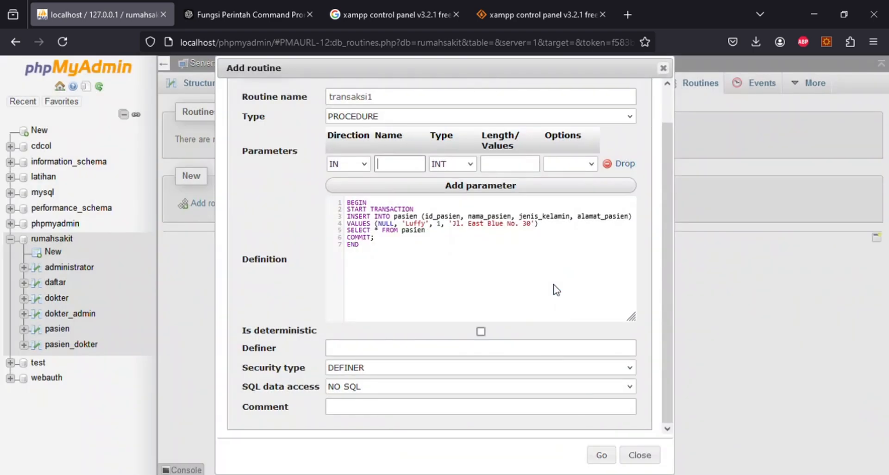
pyautogui.click(365, 166)
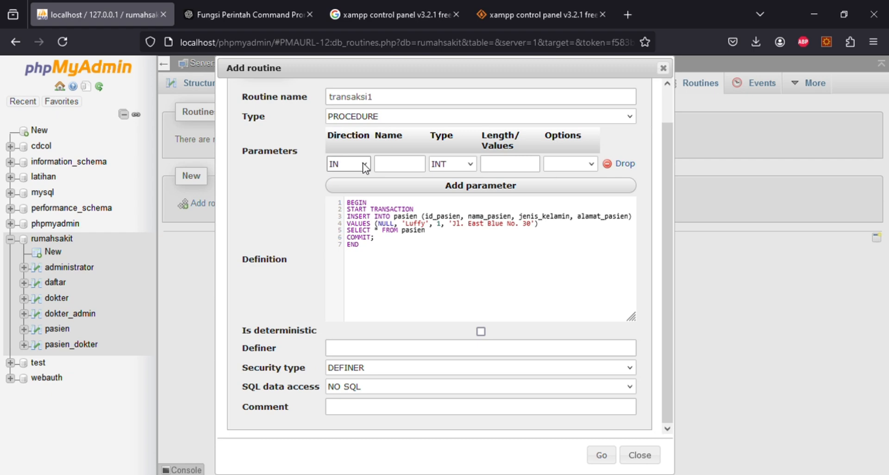
pyautogui.click(458, 165)
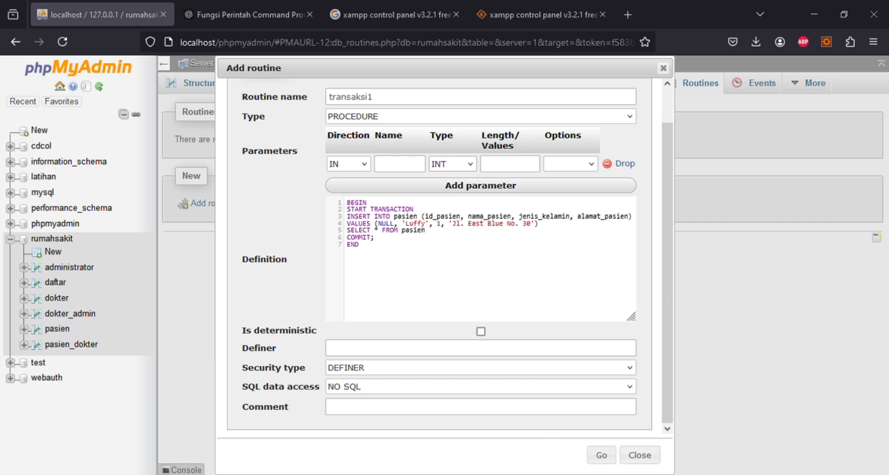
# - Add semicolons after the SELECT and VALUES lines, trying then removing backticks around pasien
pyautogui.click(452, 234)
pyautogui.write(';')
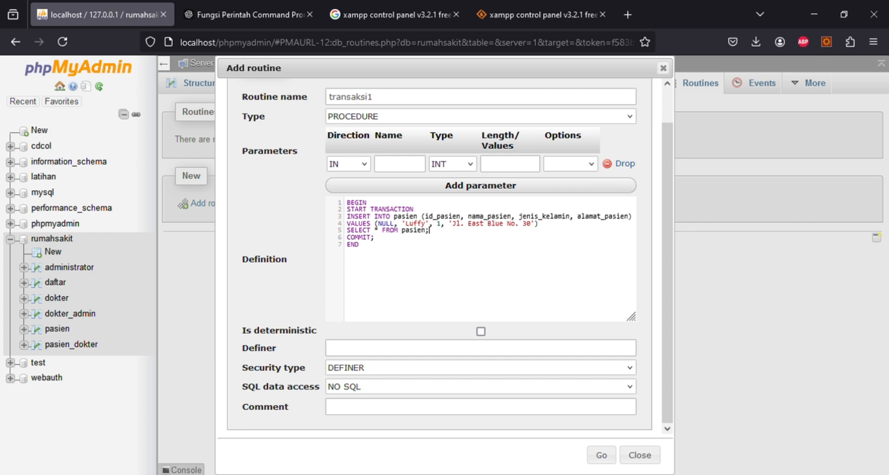
pyautogui.click(556, 230)
pyautogui.write(';')
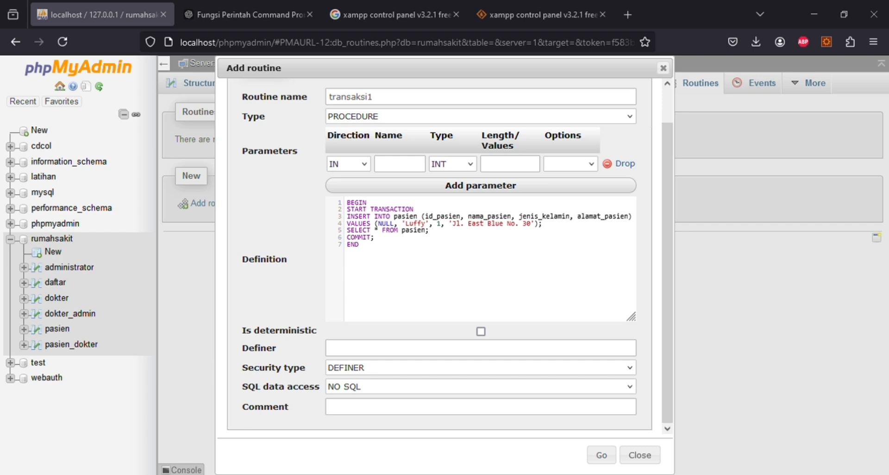
pyautogui.click(397, 217)
pyautogui.write('`')
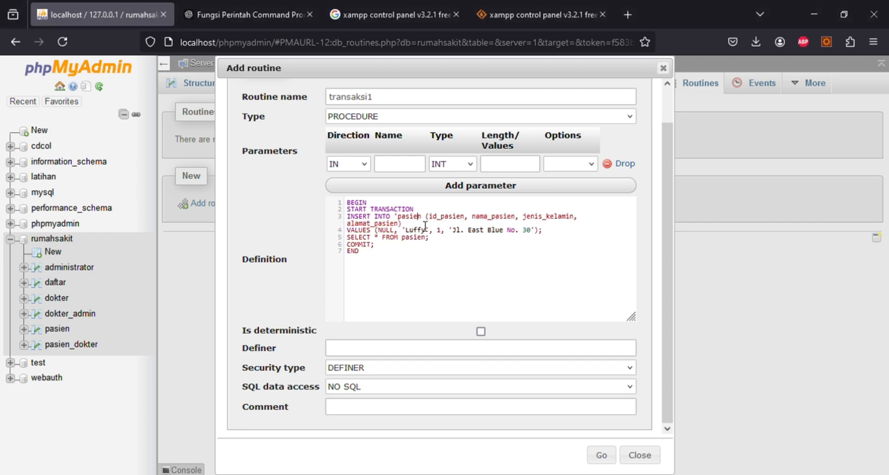
pyautogui.click(423, 216)
pyautogui.write('`')
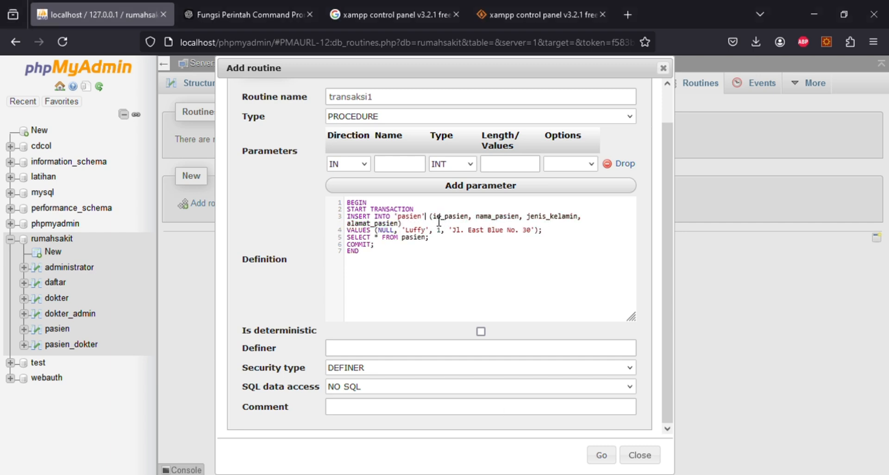
pyautogui.press('BackSpace')
pyautogui.click(395, 217)
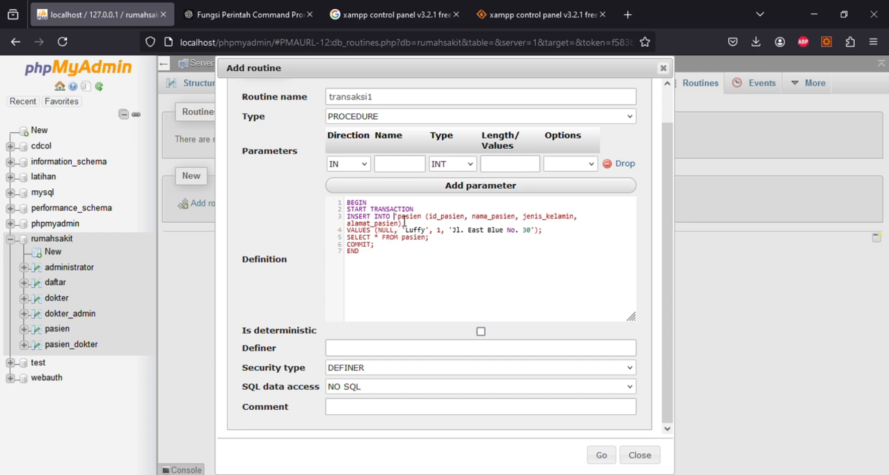
pyautogui.press('Delete')
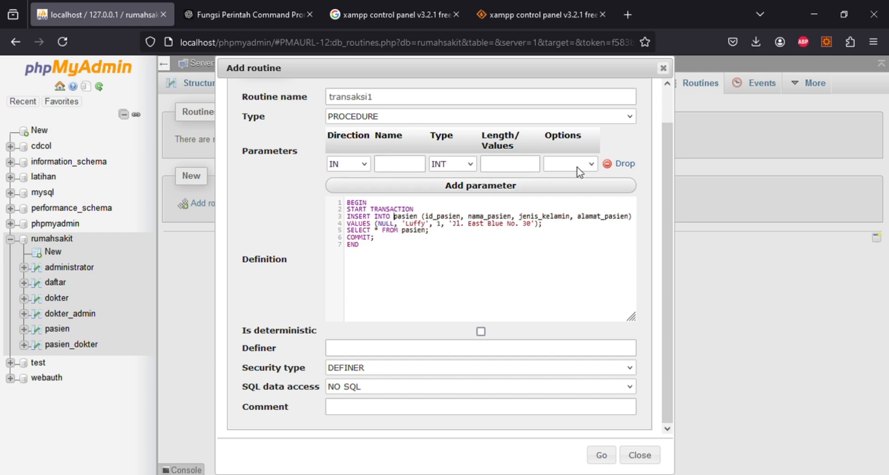
# - Drop the empty parameter row, save, and copy the resulting #1064 syntax error text
pyautogui.click(616, 165)
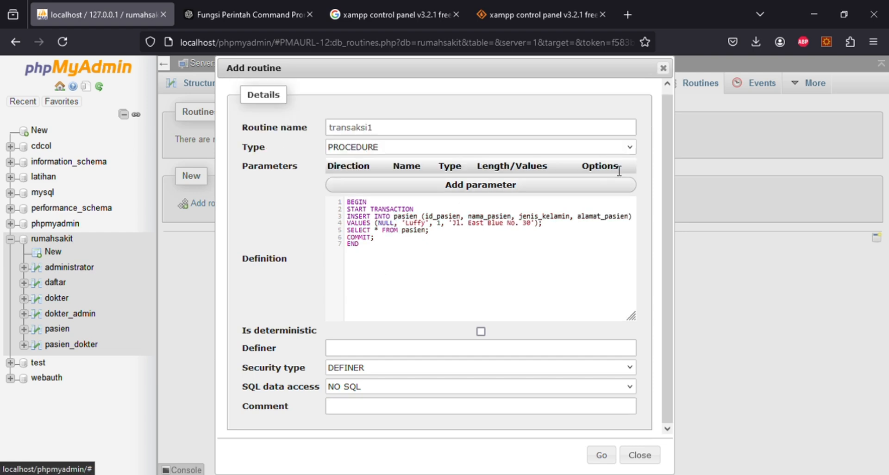
pyautogui.click(601, 455)
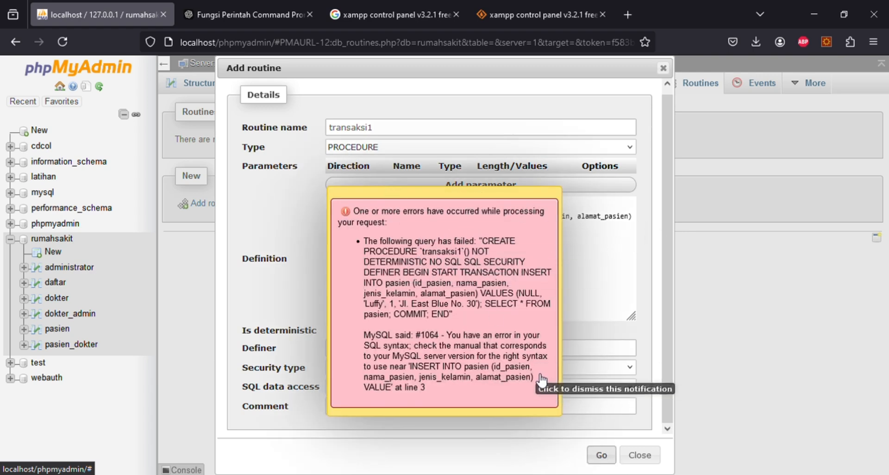
pyautogui.moveTo(459, 403); pyautogui.dragTo(342, 242)
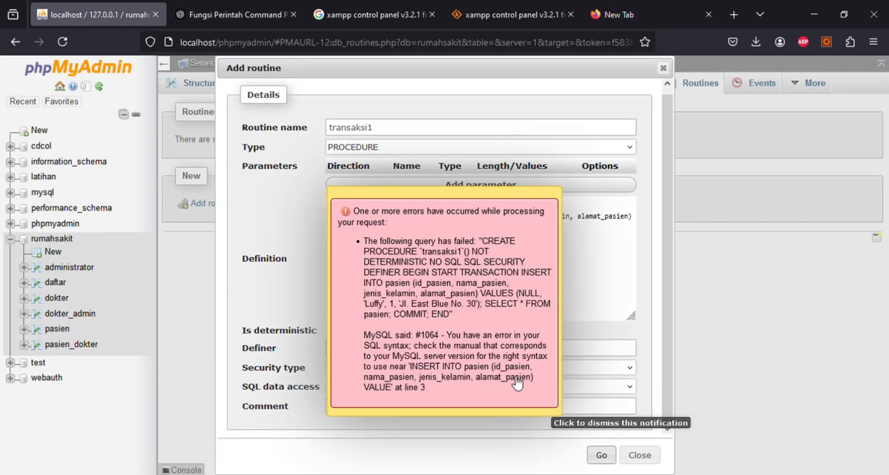
pyautogui.click(520, 383)
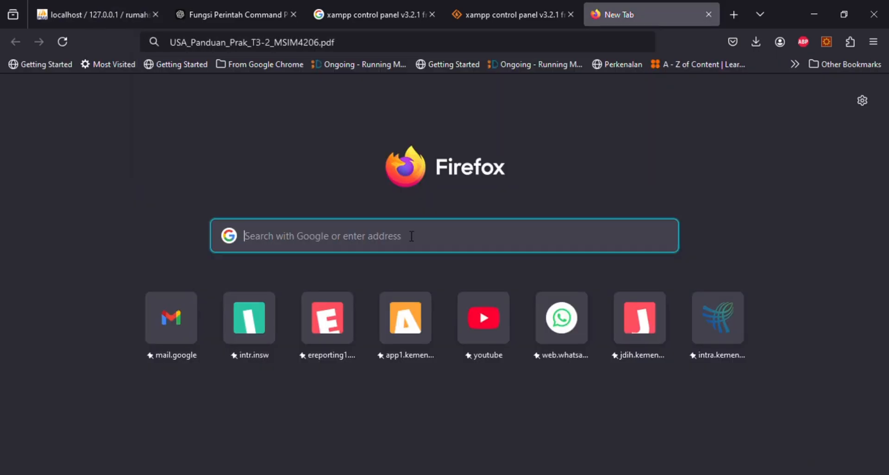
# - Search Google for the #1064 error and read a Stack Overflow question on MySQL stored procedures
pyautogui.hotkey('ctrl', 'v')
pyautogui.press('Return')
pyautogui.scroll(-4, 577, 293)
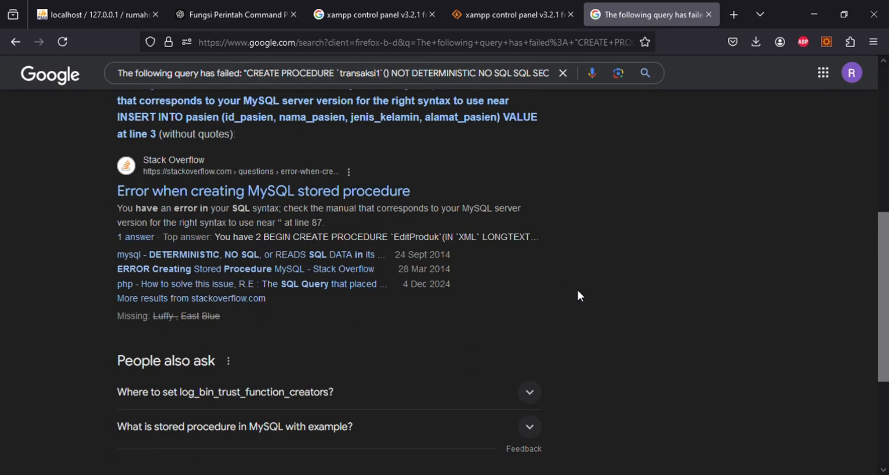
pyautogui.scroll(-3, 577, 288)
pyautogui.scroll(15, 640, 313)
pyautogui.scroll(-6, 628, 332)
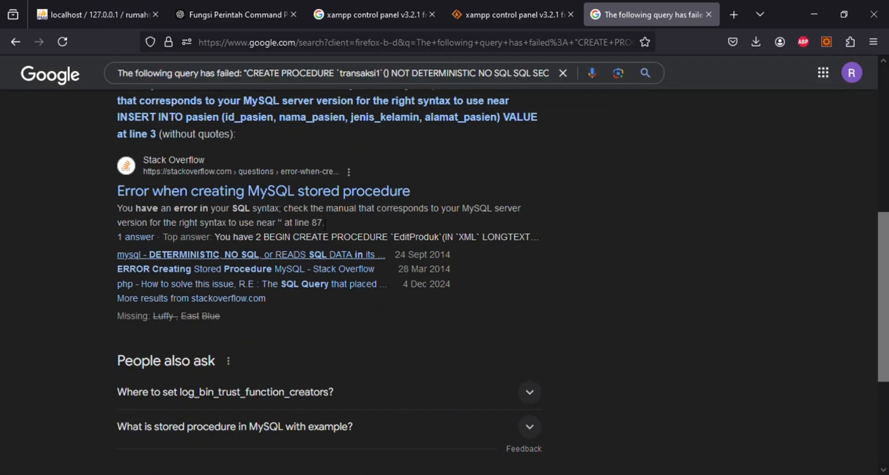
pyautogui.click(367, 197)
pyautogui.scroll(-10, 546, 321)
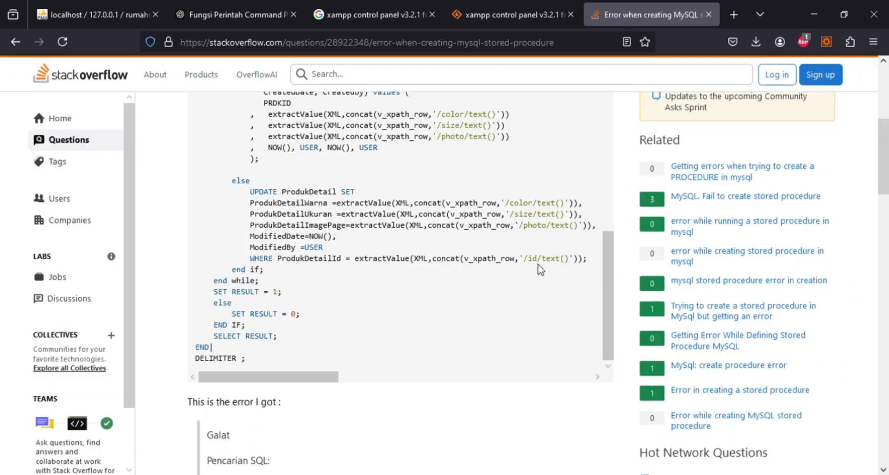
pyautogui.hotkey('ctrl', 'Tab')
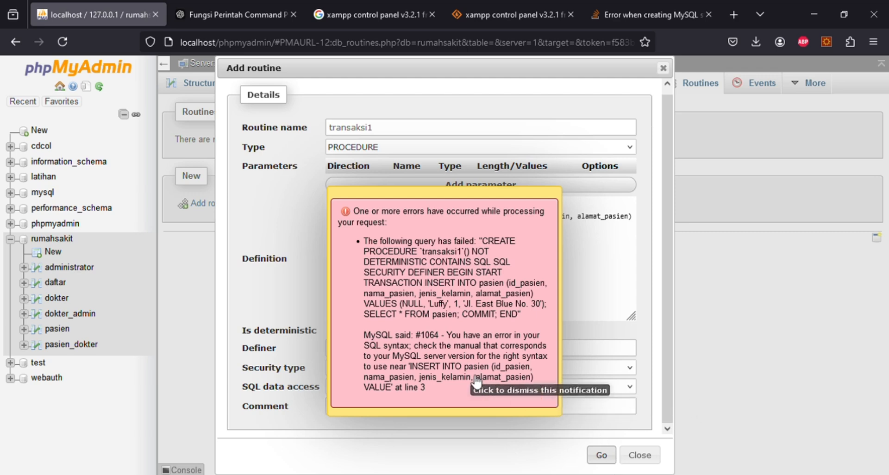
# - Add a semicolon after START TRANSACTION and save transaksi1 with CONTAINS SQL access successfully
pyautogui.click(507, 396)
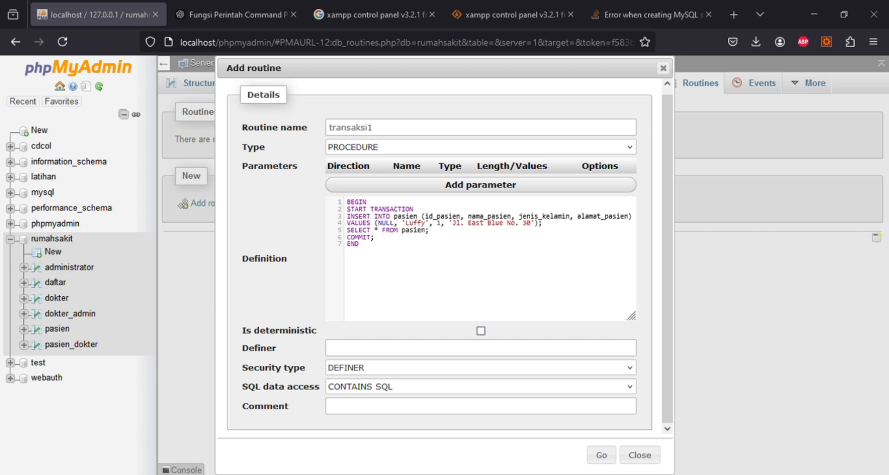
pyautogui.click(423, 213)
pyautogui.write(';')
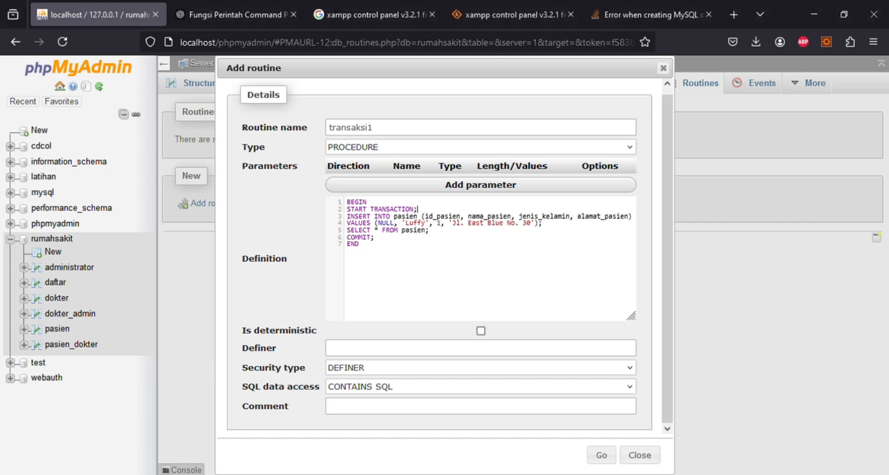
pyautogui.click(599, 453)
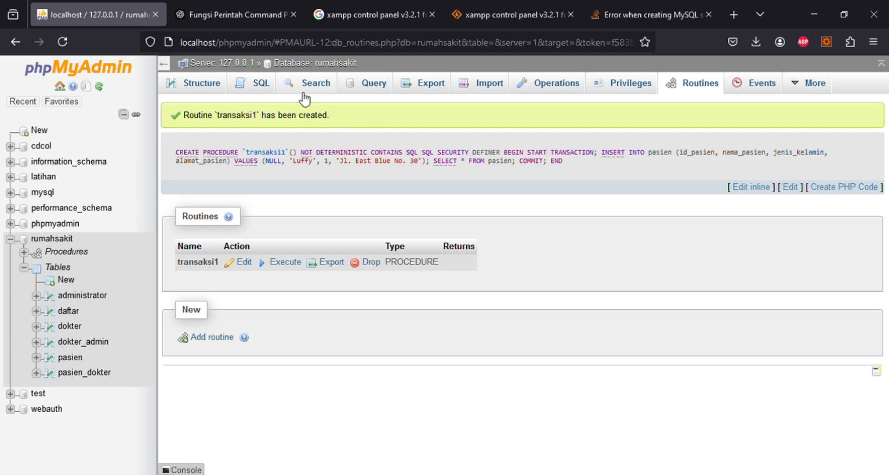
pyautogui.click(262, 86)
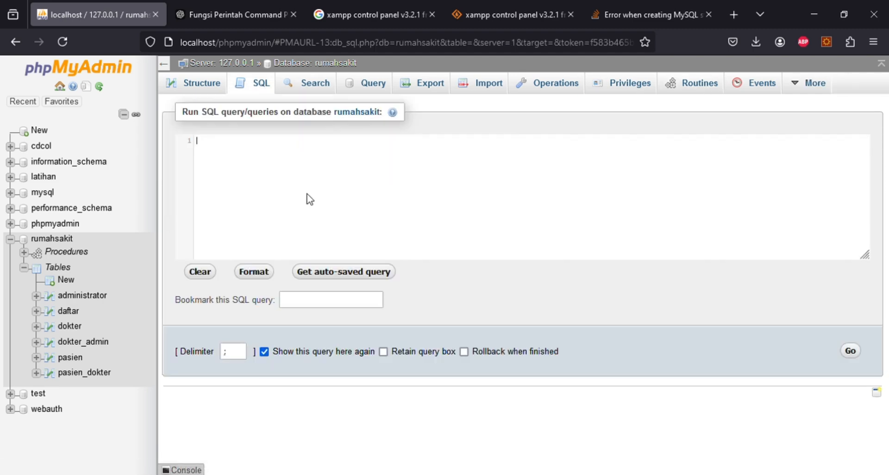
# - Run 'call transaksi1' in the SQL tab, returning all nine pasien rows
pyautogui.write('call')
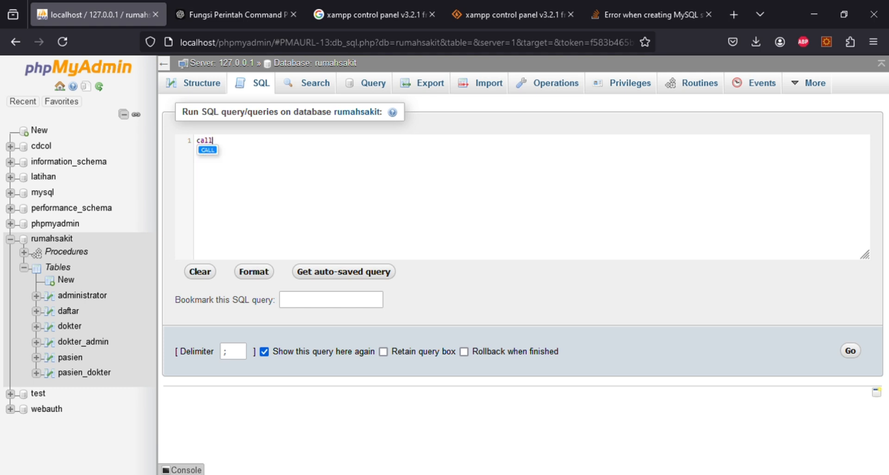
pyautogui.write(' transaksi')
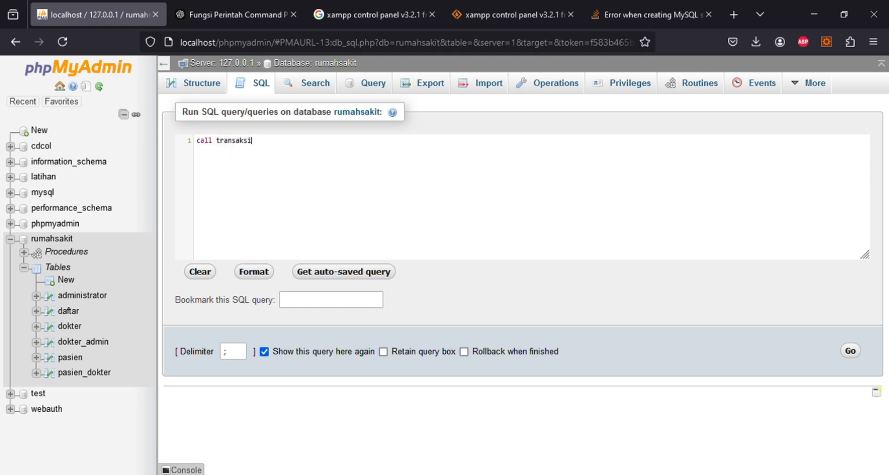
pyautogui.write('1')
pyautogui.click(851, 352)
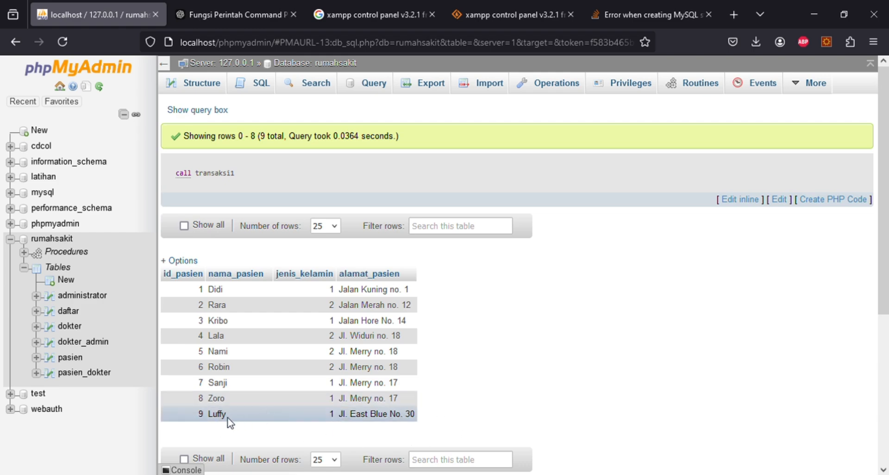
# - Browse the pasien table and confirm the newly inserted patient appears among its 9 rows
pyautogui.click(72, 359)
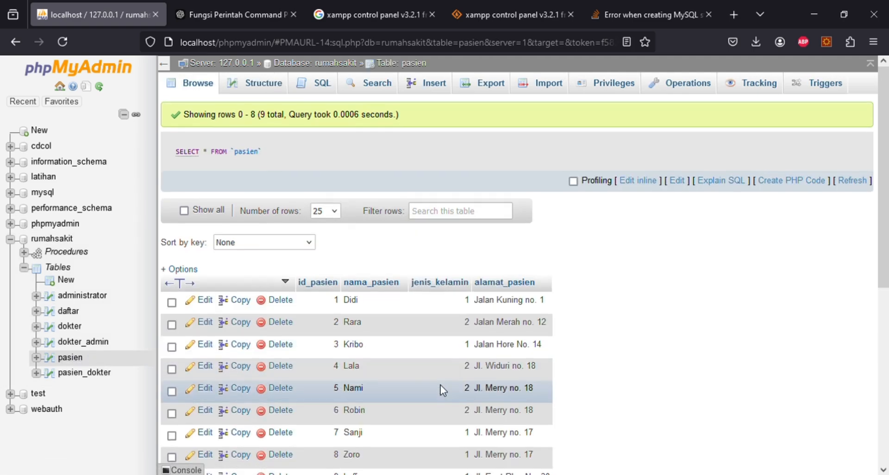
pyautogui.scroll(-3, 440, 385)
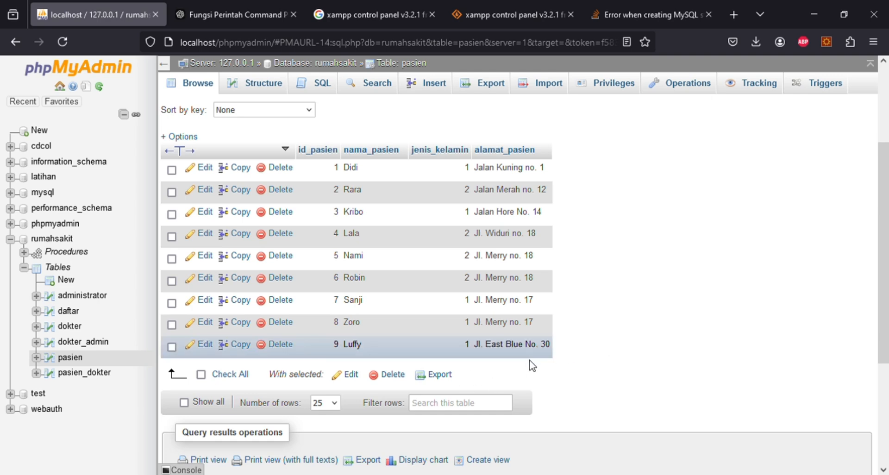
pyautogui.scroll(3, 533, 366)
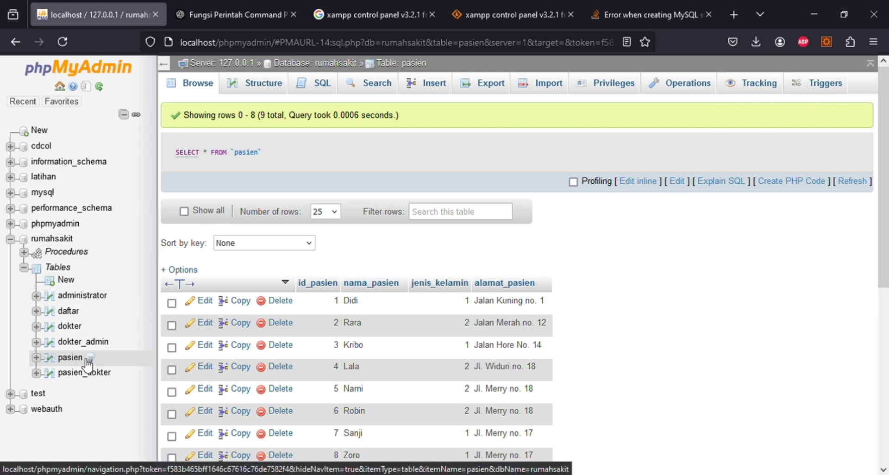
# - Start a new routine named transaksi2 and drop its empty parameter row
pyautogui.click(65, 253)
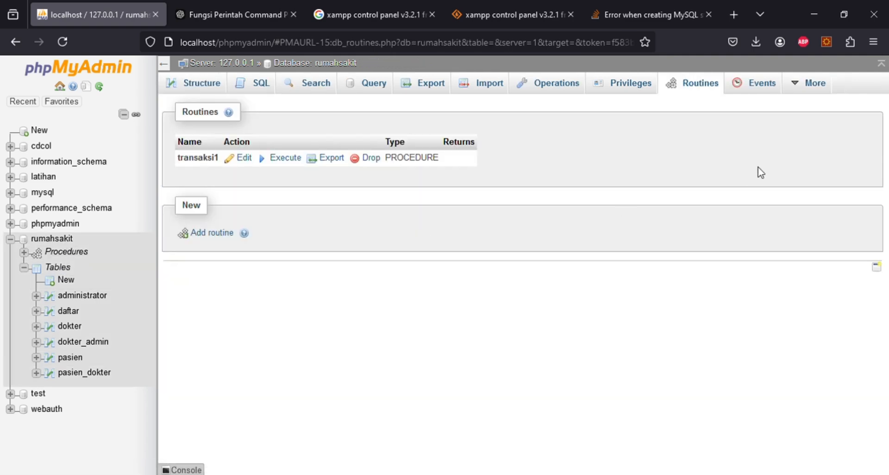
pyautogui.click(232, 241)
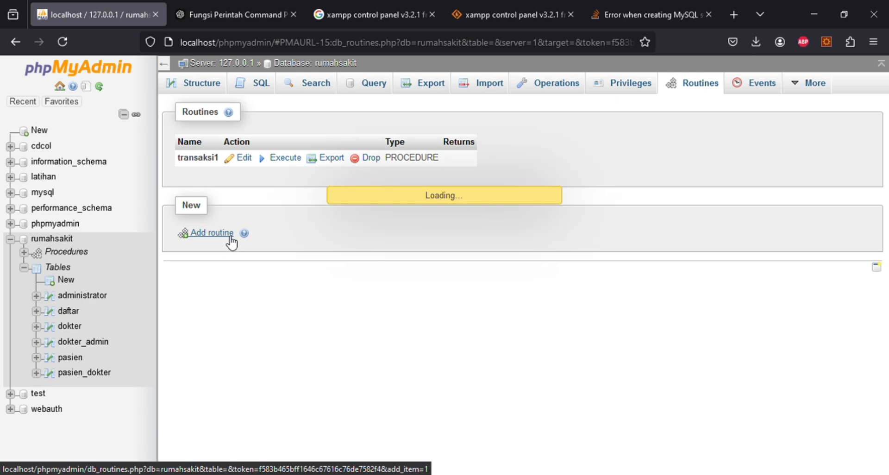
pyautogui.click(407, 133)
pyautogui.write('tr')
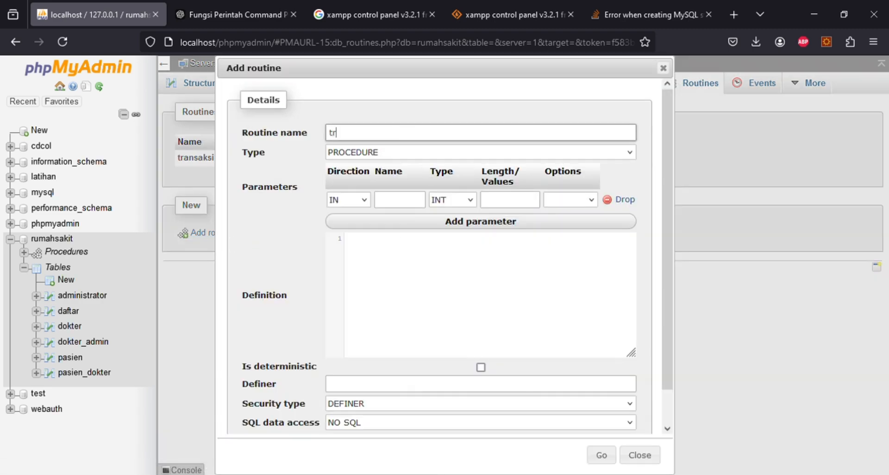
pyautogui.write('ansaksi2')
pyautogui.click(621, 200)
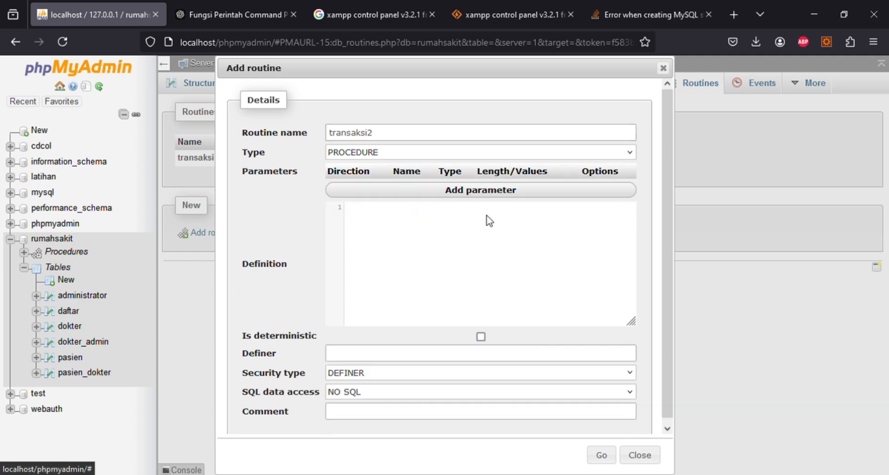
pyautogui.click(483, 214)
# - Write transaksi2's body to start a transaction, rename patient 9 to 'Sungjin', then ROLLBACK
pyautogui.write('BEGIN S')
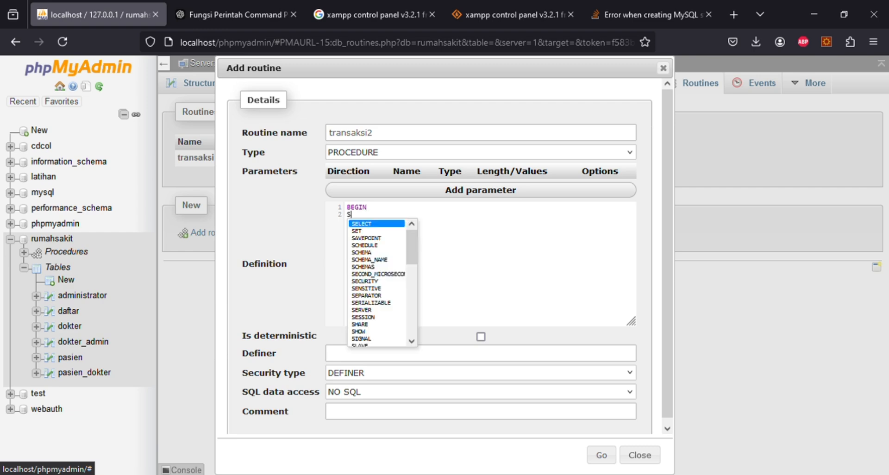
pyautogui.write('TART TRANSACTION; ')
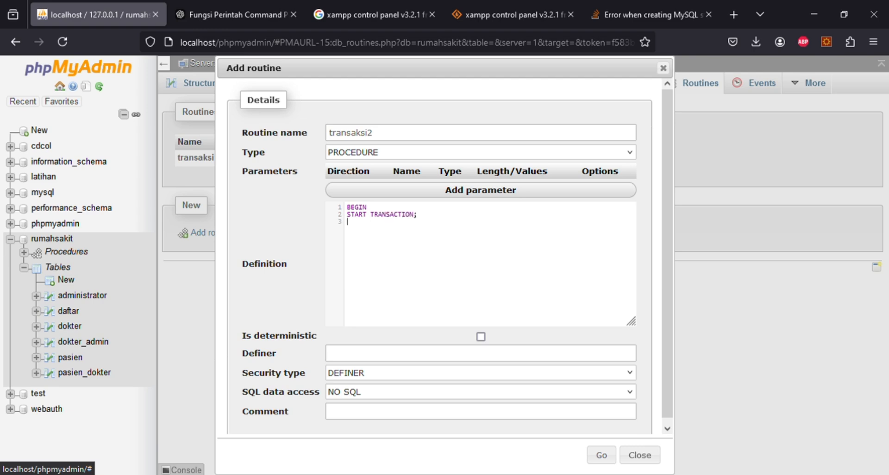
pyautogui.write('UPDATE ')
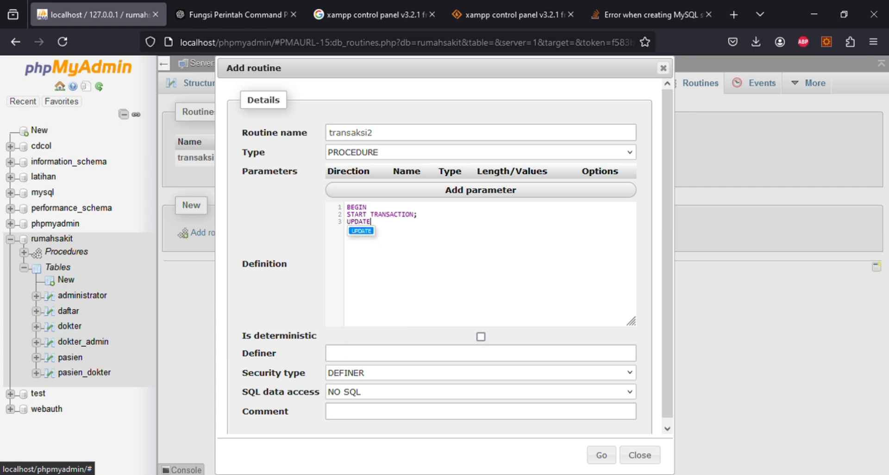
pyautogui.write('pasien')
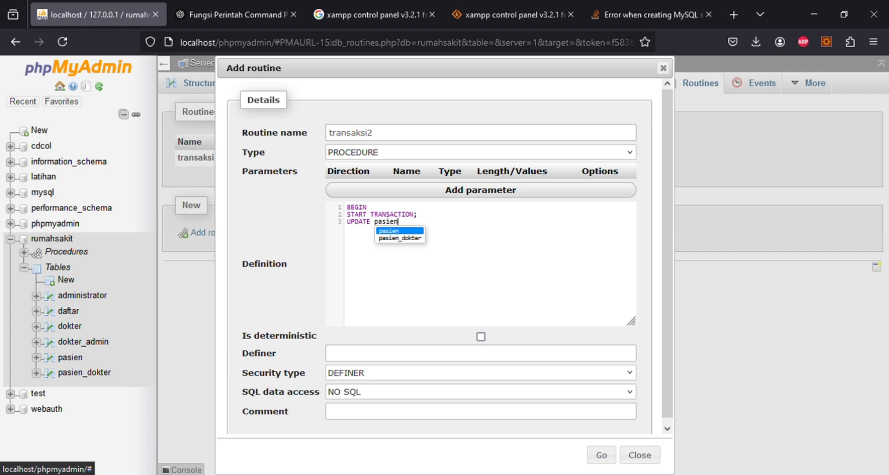
pyautogui.press('Escape')
pyautogui.write('SET')
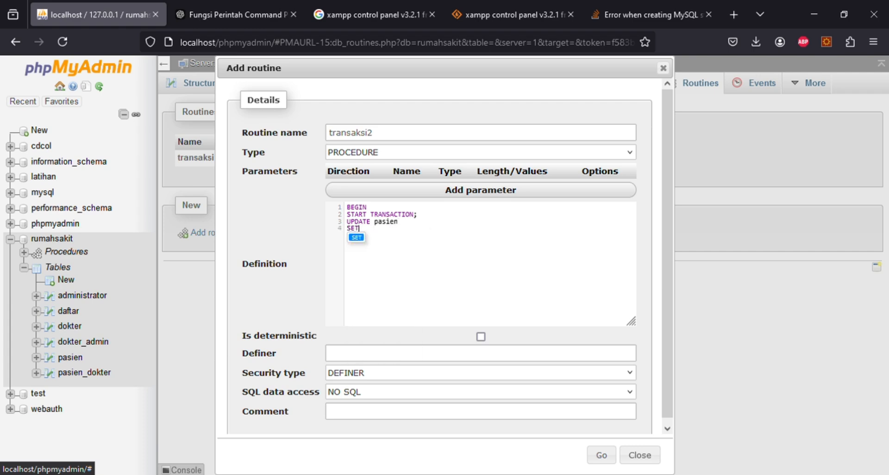
pyautogui.write(' nama_')
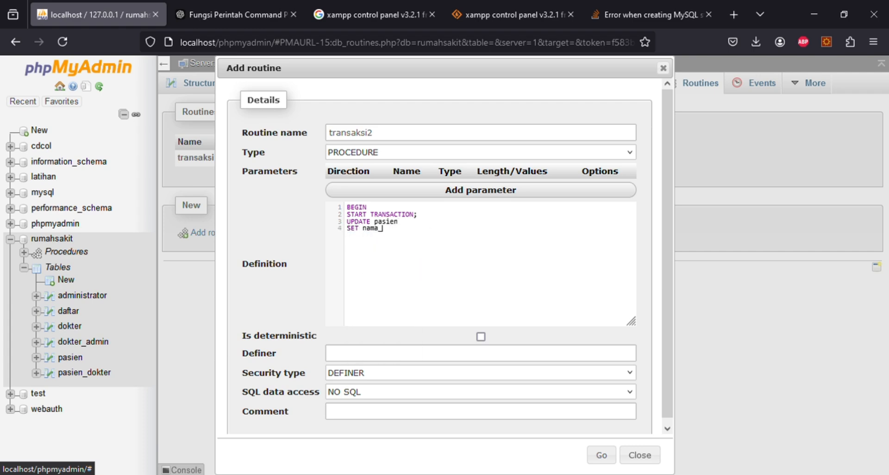
pyautogui.write("pasien = 'Sungjin' WHERE ")
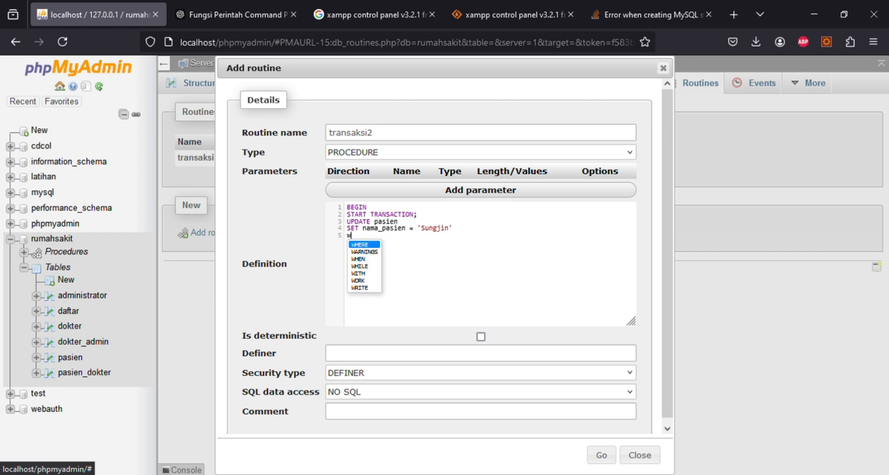
pyautogui.write('i')
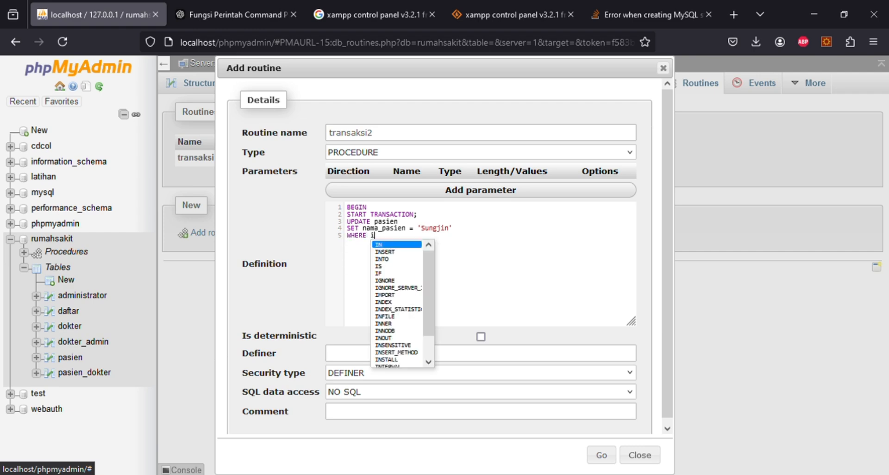
pyautogui.write('d_pasien =')
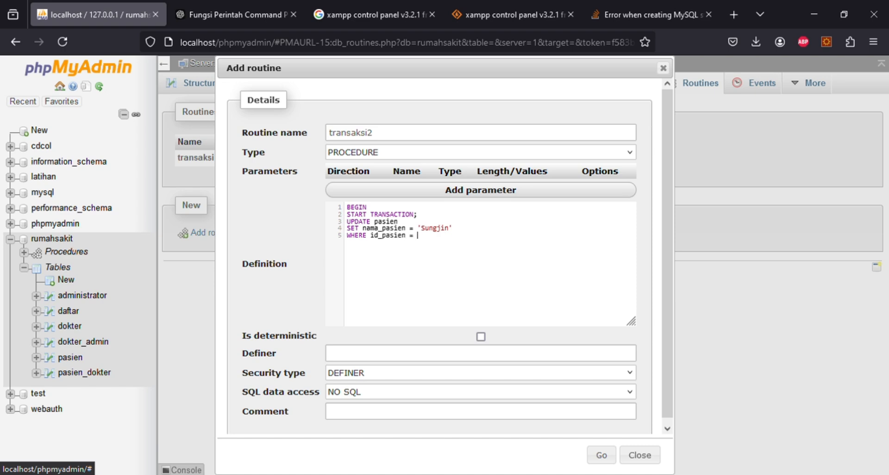
pyautogui.write(" '9'; ROLLBACK;")
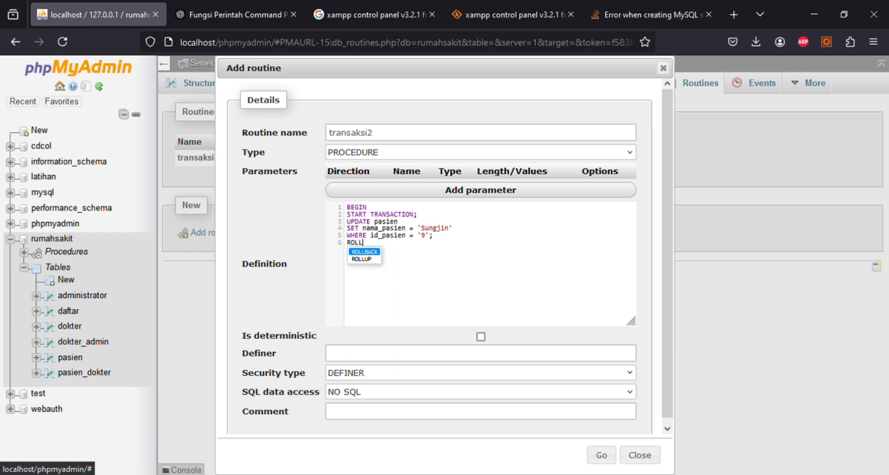
pyautogui.press('Return')
# - Add COMMIT, SELECT * FROM pasien and END, and set SQL data access to CONTAINS SQL
pyautogui.write('COMMIT; ')
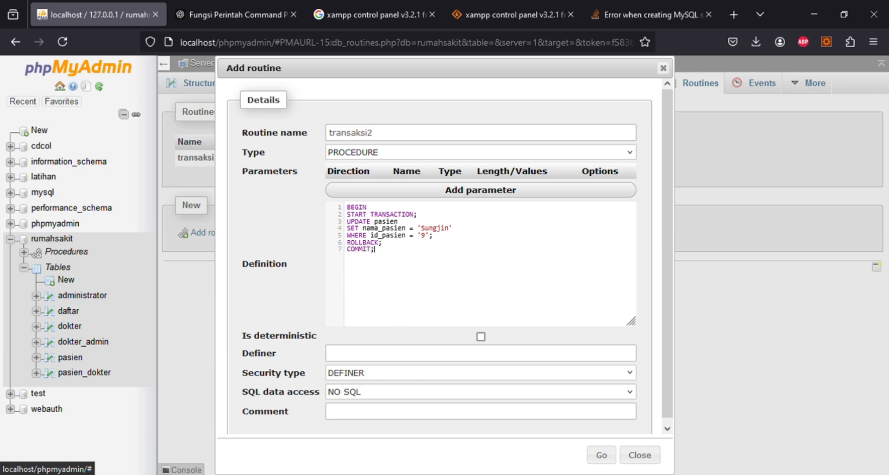
pyautogui.write('SELECT * FROM pasien')
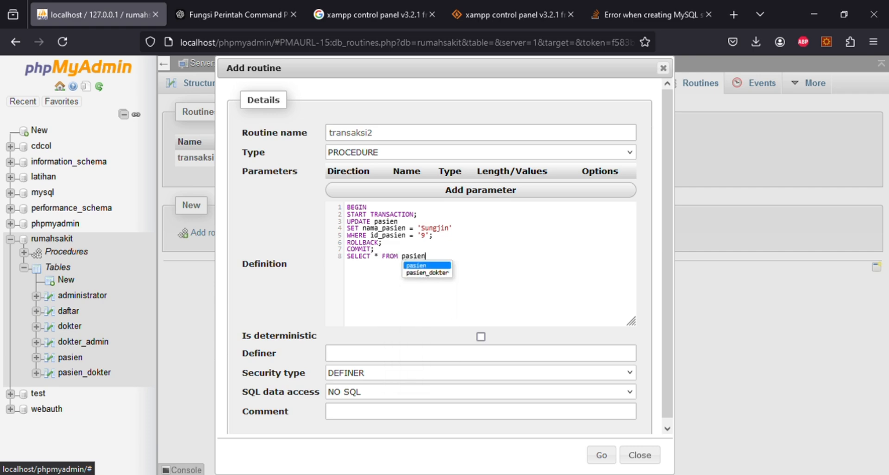
pyautogui.write(';')
pyautogui.press('Return')
pyautogui.write('END')
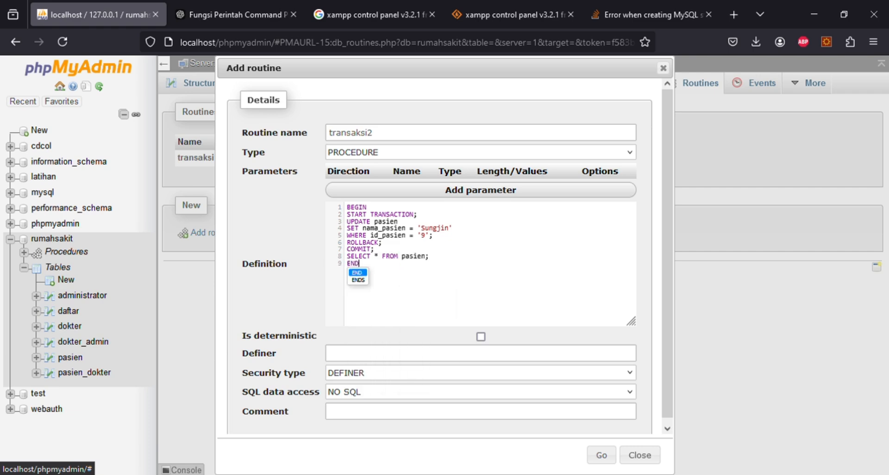
pyautogui.click(449, 393)
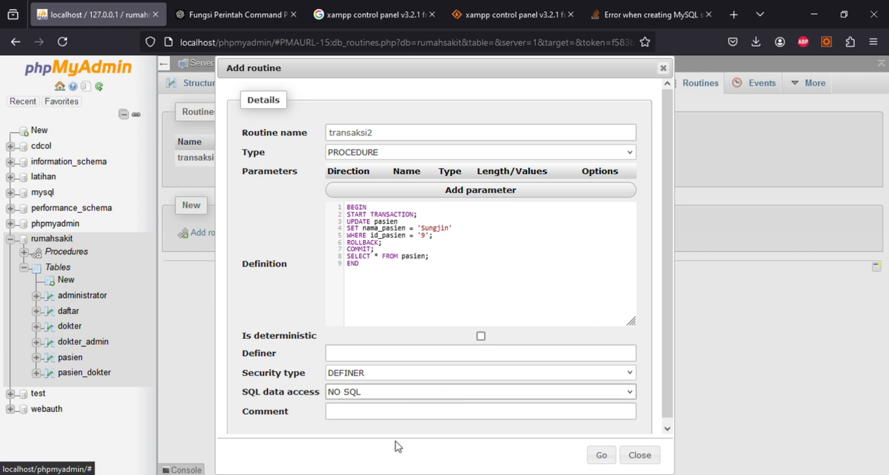
pyautogui.click(401, 423)
# - Save the transaksi2 procedure and browse the pasien table's nine rows
pyautogui.click(601, 457)
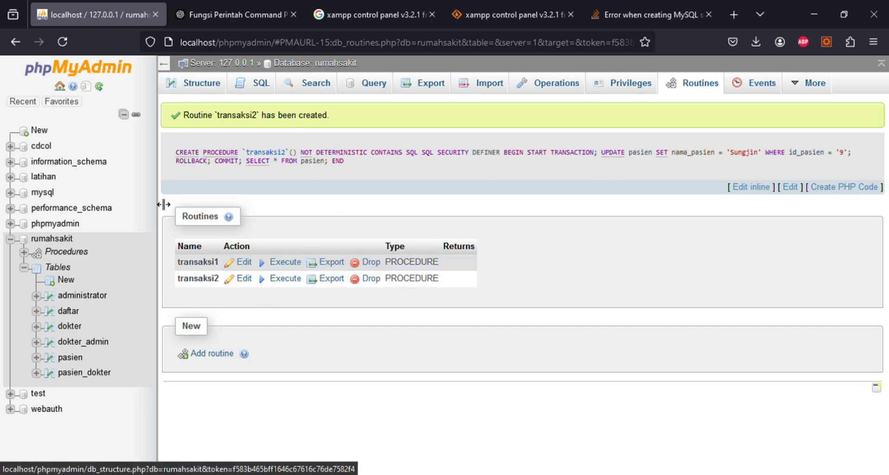
pyautogui.click(84, 363)
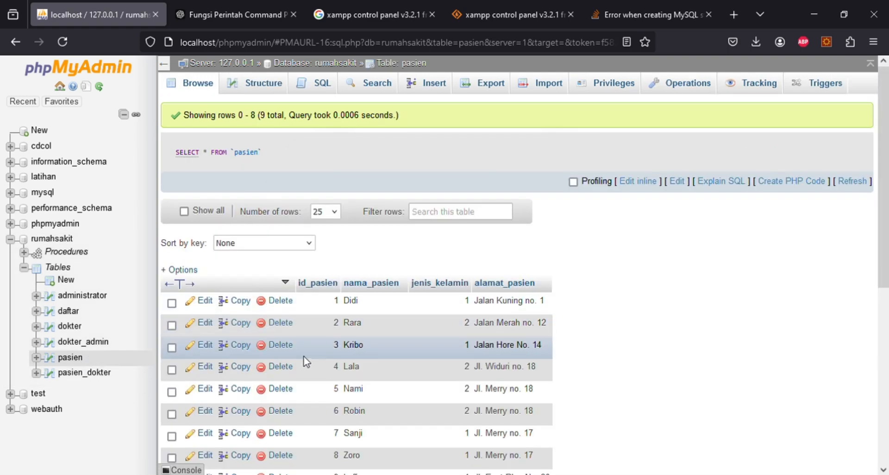
pyautogui.scroll(-5, 307, 364)
pyautogui.scroll(5, 494, 304)
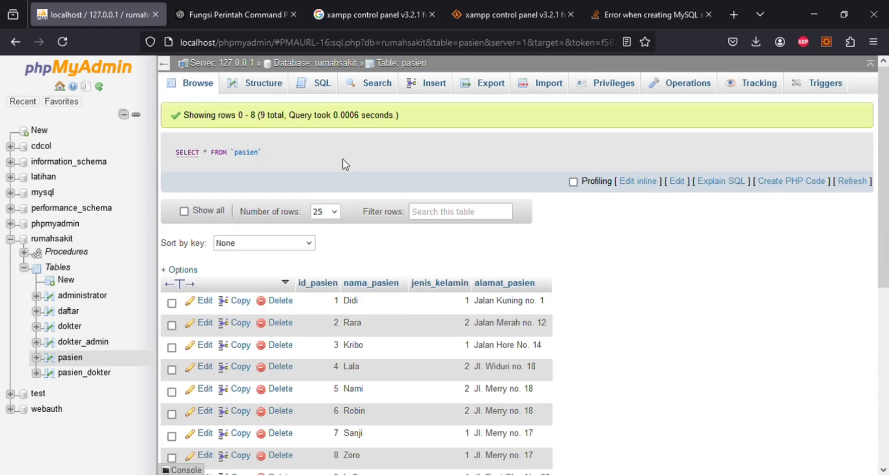
# - Run CALL transaksi2 from the SQL tab and confirm patient 9 is still named Luffy
pyautogui.click(314, 83)
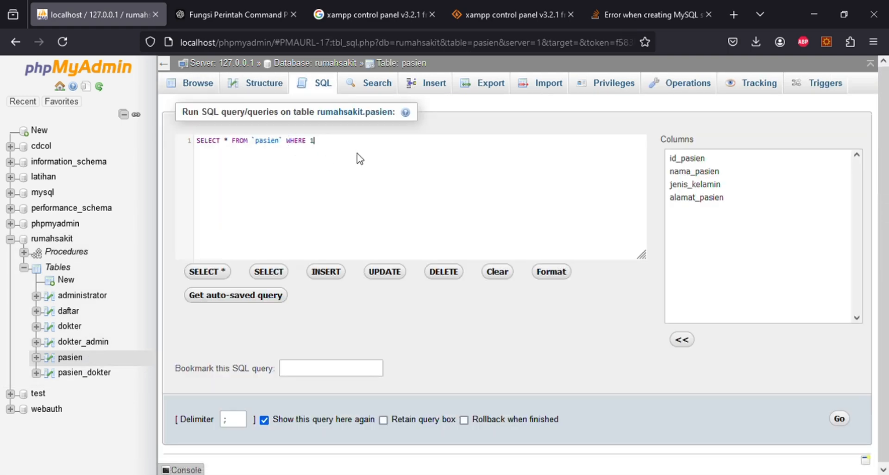
pyautogui.write('c')
pyautogui.press('Return')
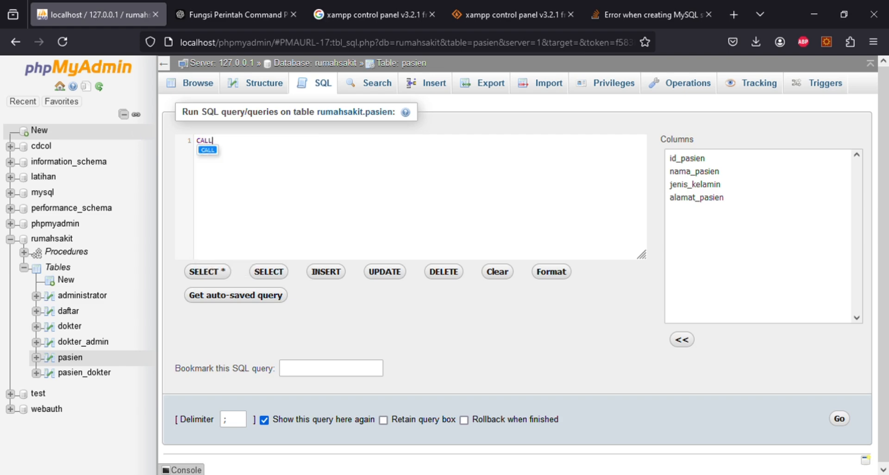
pyautogui.write('transak')
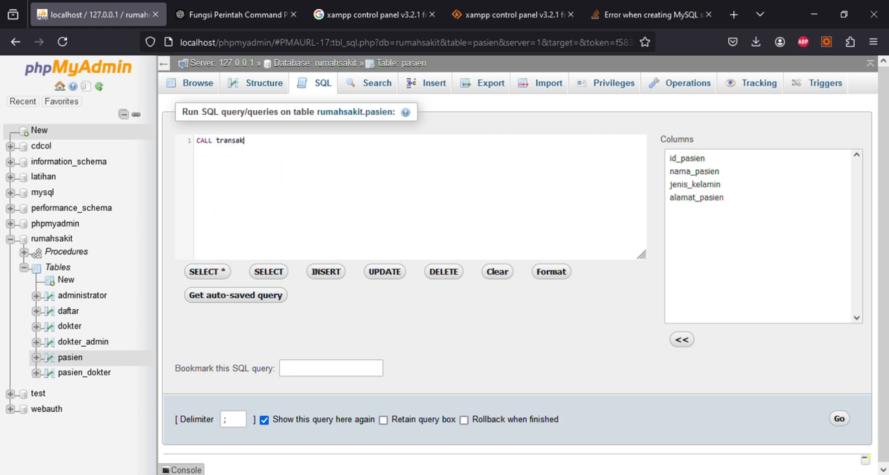
pyautogui.write('si2')
pyautogui.click(839, 418)
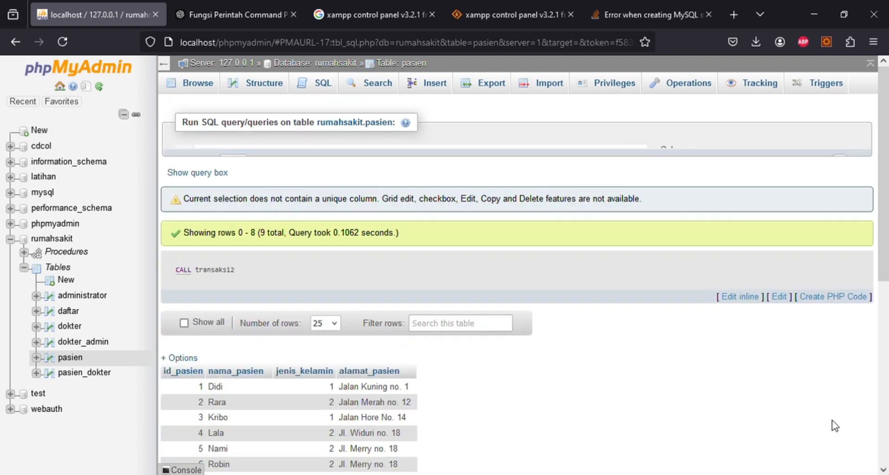
pyautogui.scroll(-3, 532, 383)
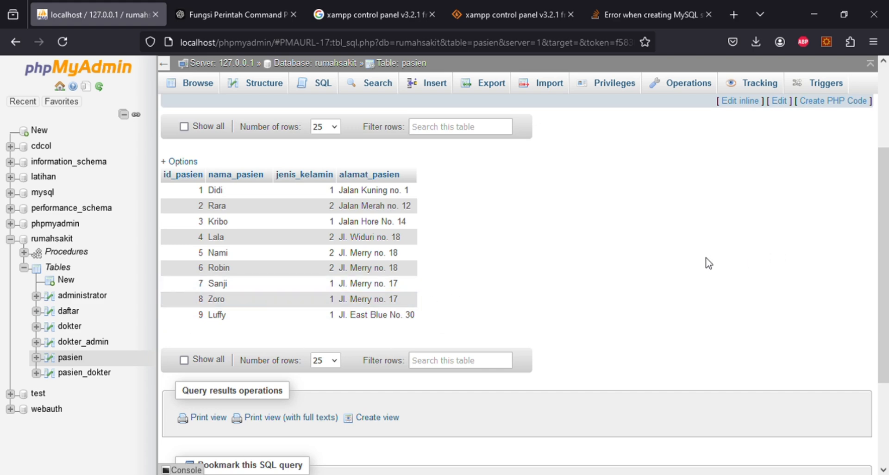
pyautogui.scroll(3, 568, 285)
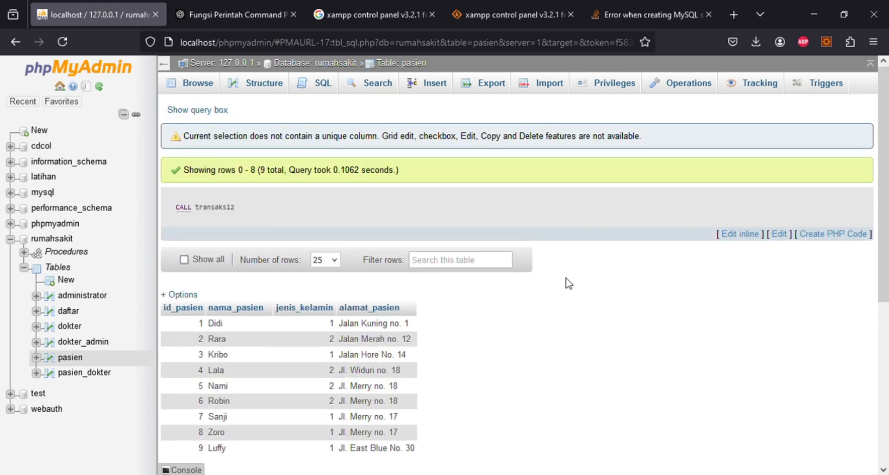
pyautogui.scroll(-3, 503, 350)
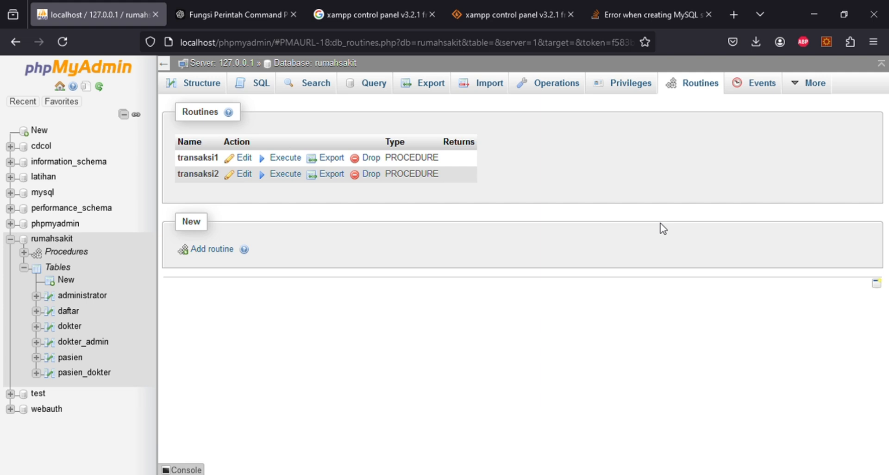
# - Start a new routine named transaksi3 with its empty parameter row removed
pyautogui.click(214, 253)
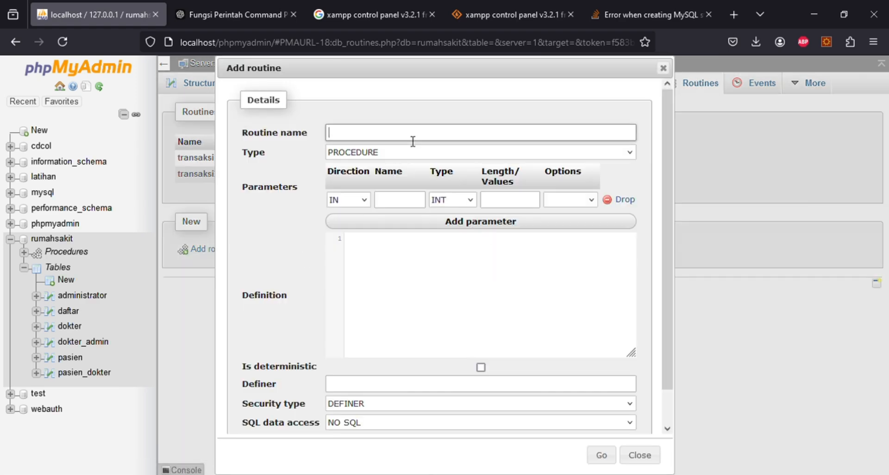
pyautogui.write('transaksi3')
pyautogui.click(609, 202)
pyautogui.click(524, 231)
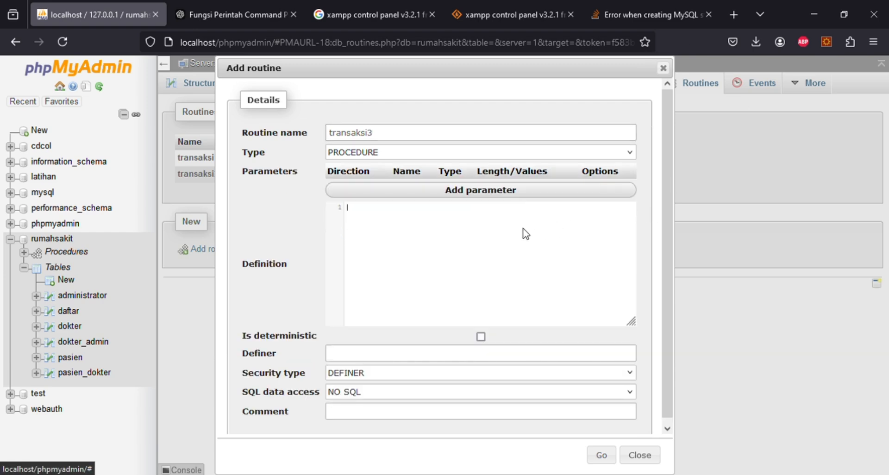
# - Begin the transaksi3 definition with BEGIN and START TRANSACTION
pyautogui.write('BEGIN')
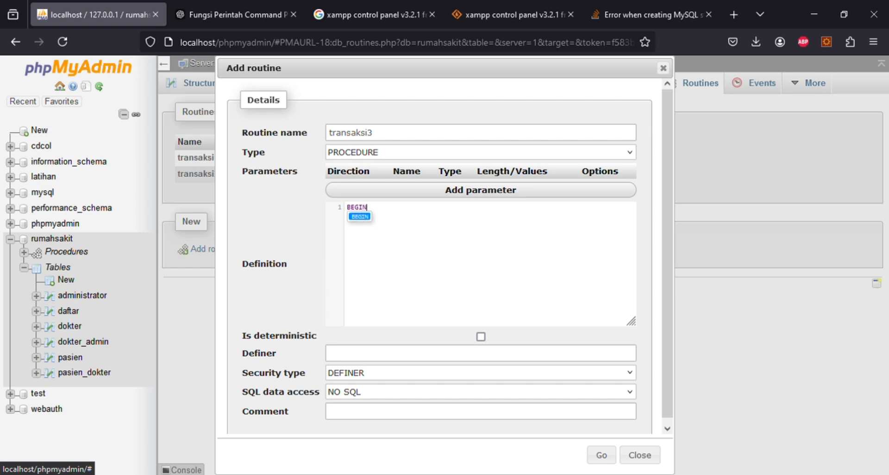
pyautogui.write('START')
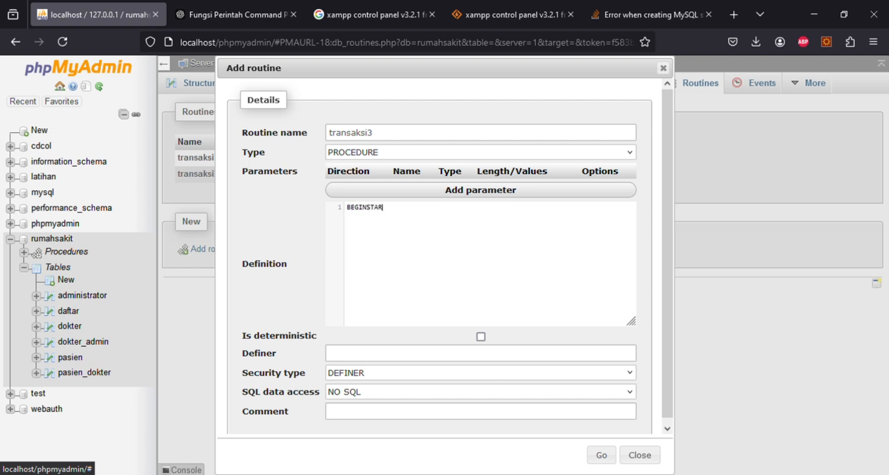
pyautogui.press('BackSpace')
pyautogui.press('BackSpace')
pyautogui.press('BackSpace')
pyautogui.press('BackSpace')
pyautogui.press('BackSpace')
pyautogui.press('Return')
pyautogui.write('STA')
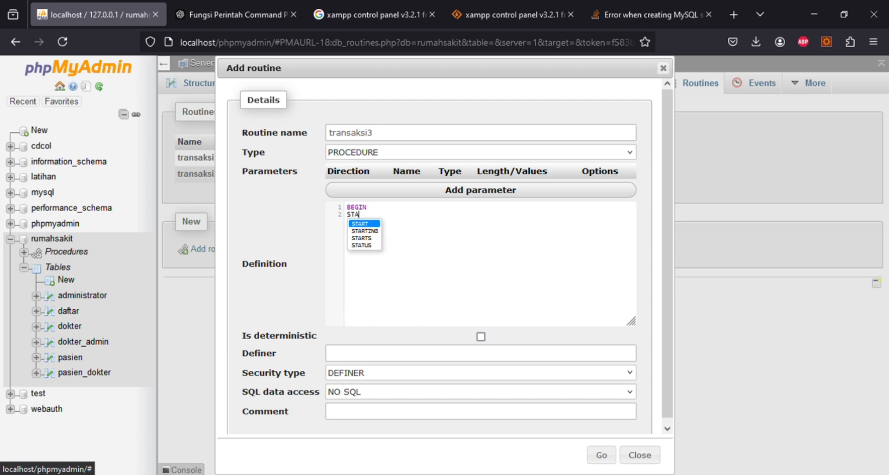
pyautogui.write('RT TRA')
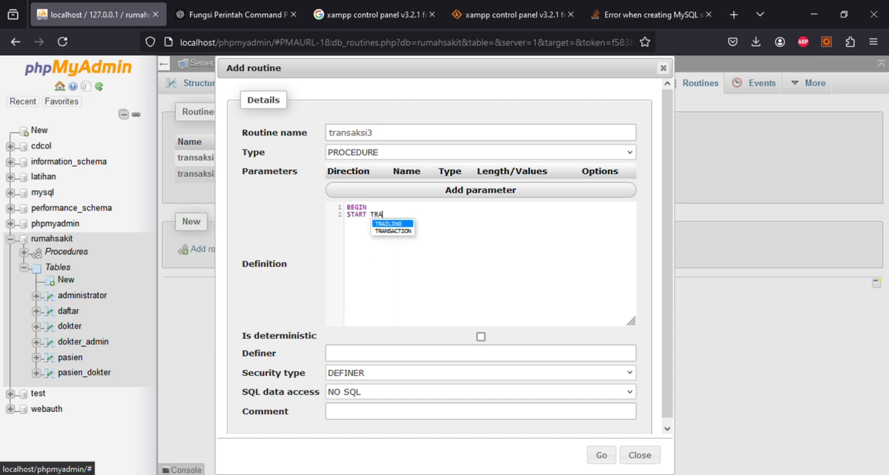
pyautogui.press('Down')
pyautogui.press('Return')
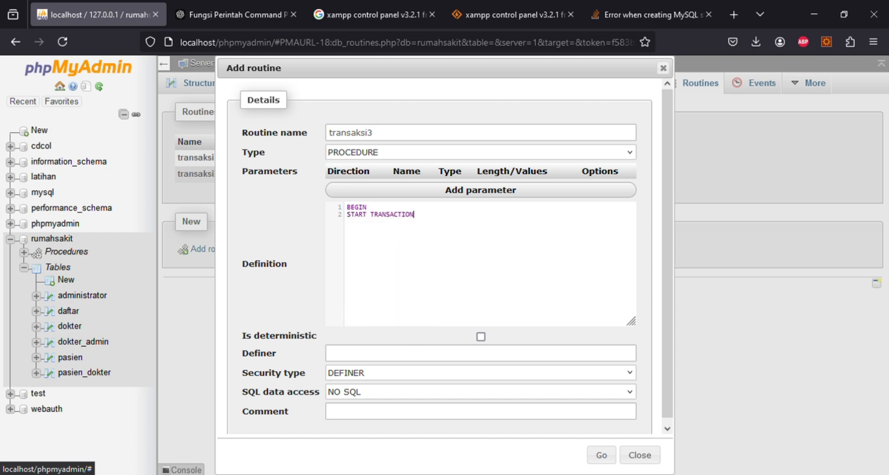
# - Insert patient 'Remi', gender 2, 'Jl. Ramah no,1' into pasien, then ROLLBACK and COMMIT
pyautogui.write(';I')
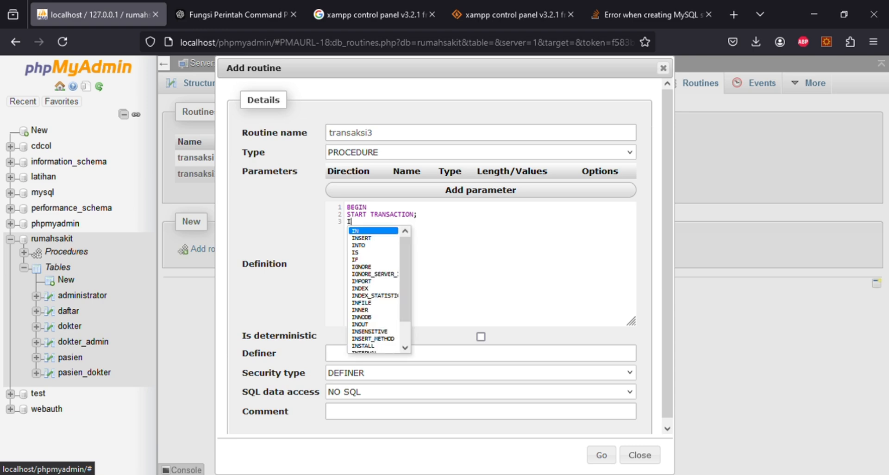
pyautogui.write('NSERT INTO ')
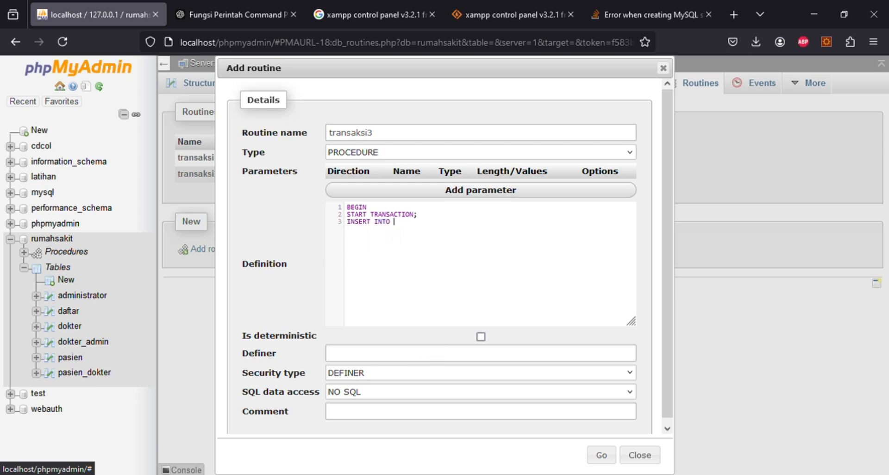
pyautogui.write('pasien (i')
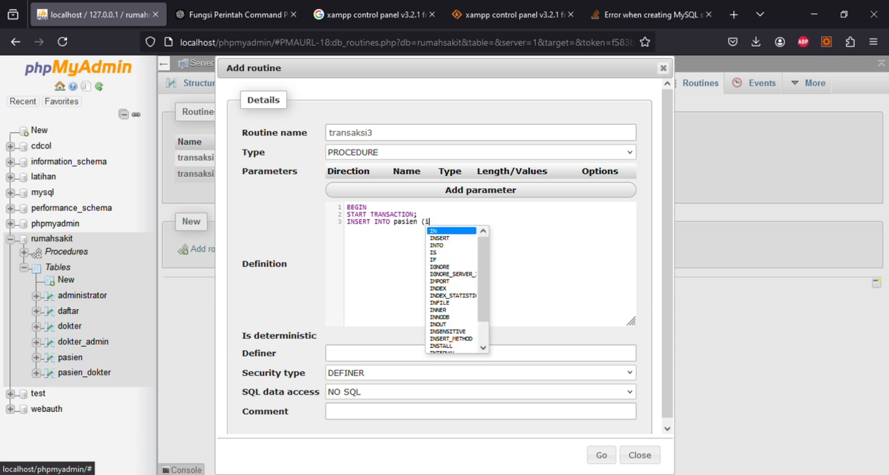
pyautogui.write('d_[as')
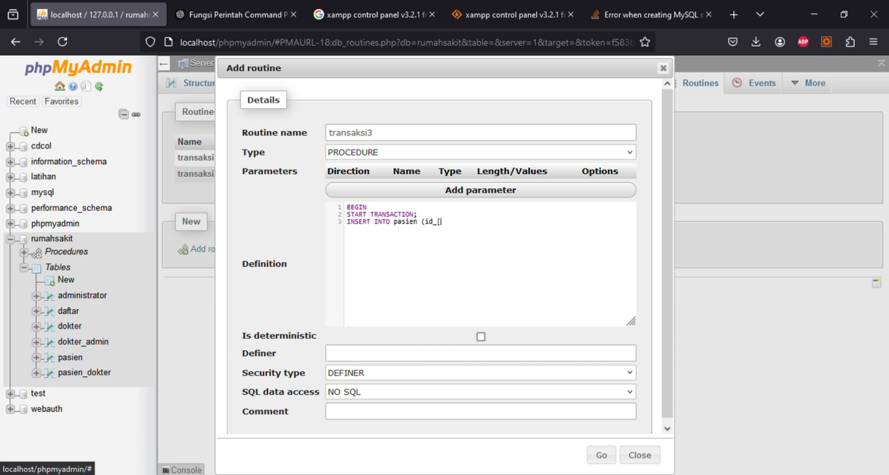
pyautogui.press('BackSpace')
pyautogui.press('BackSpace')
pyautogui.press('BackSpace')
pyautogui.write('pasien, nama_pasien, ')
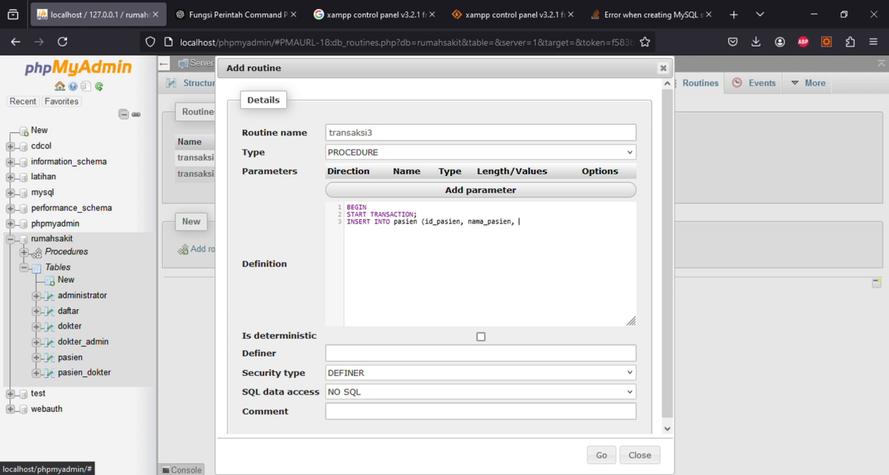
pyautogui.write('jenis_kelamin, a')
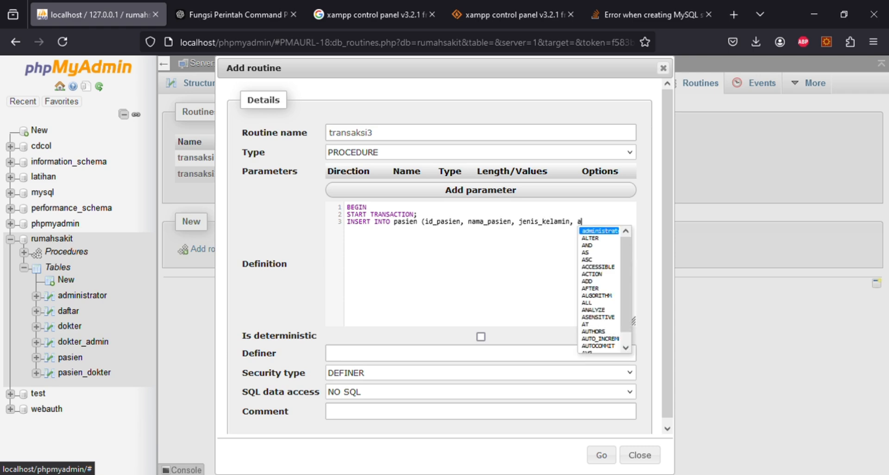
pyautogui.write('lamat_pasien)')
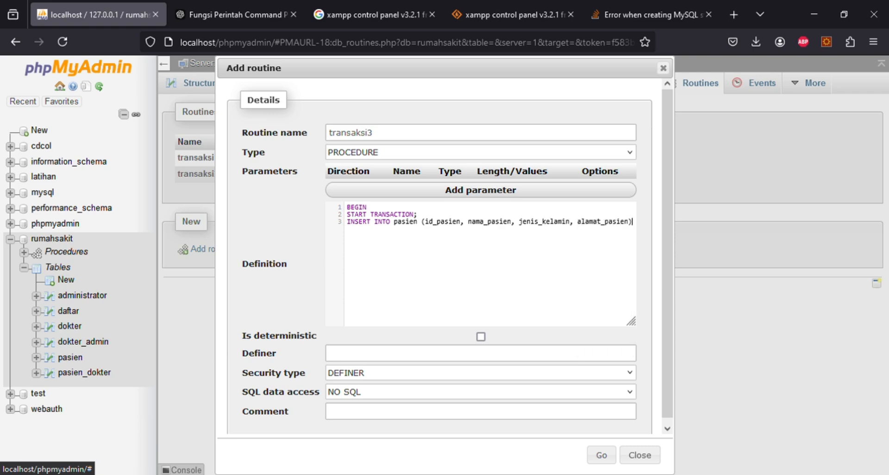
pyautogui.write('VA')
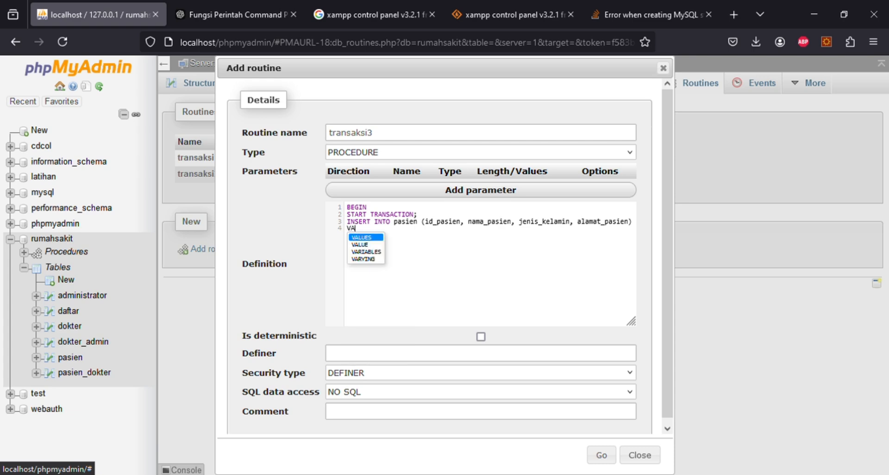
pyautogui.write('LUES(')
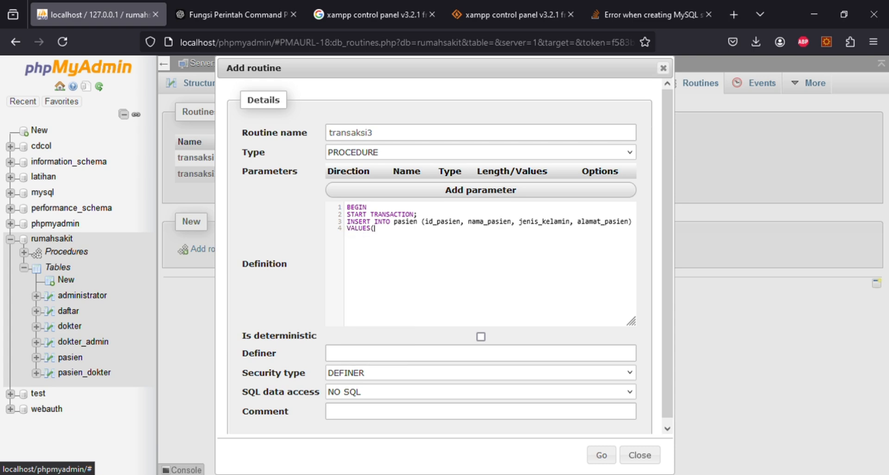
pyautogui.press('BackSpace')
pyautogui.write('(NULL,')
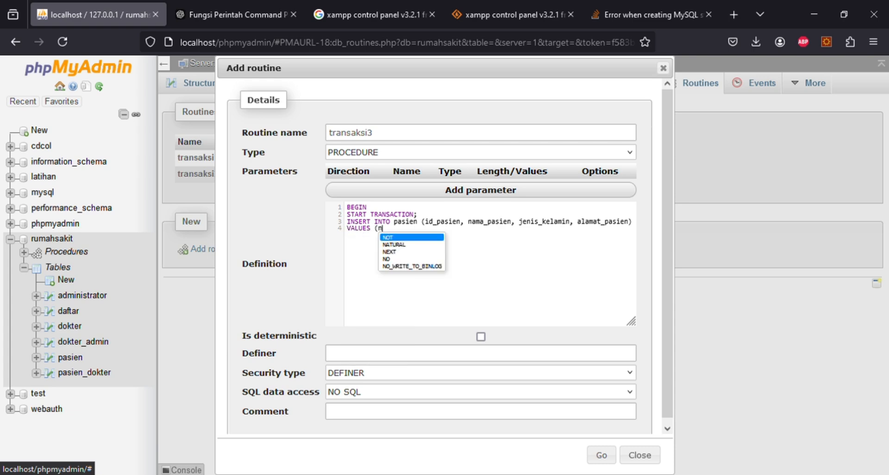
pyautogui.write(" '")
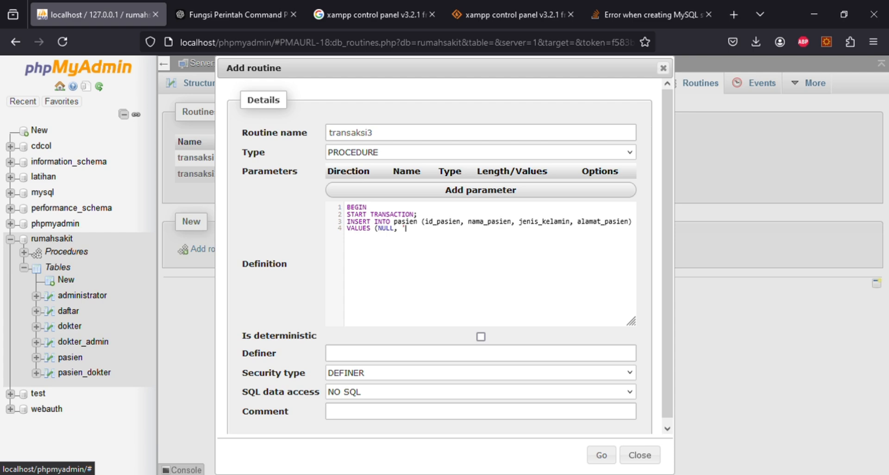
pyautogui.write('Broo')
pyautogui.press('BackSpace')
pyautogui.press('BackSpace')
pyautogui.press('BackSpace')
pyautogui.write("Remi', 2, 'Jl. Ramah no,1');ROLLBACK")
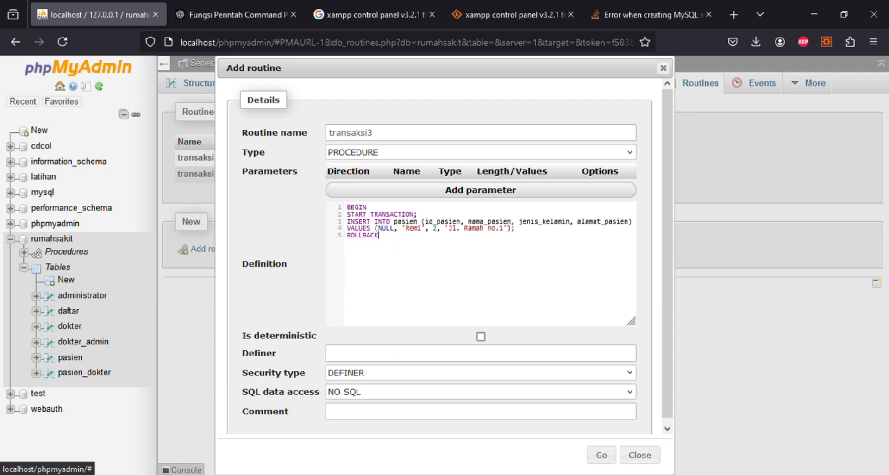
pyautogui.press('Return')
pyautogui.write('COMMIT')
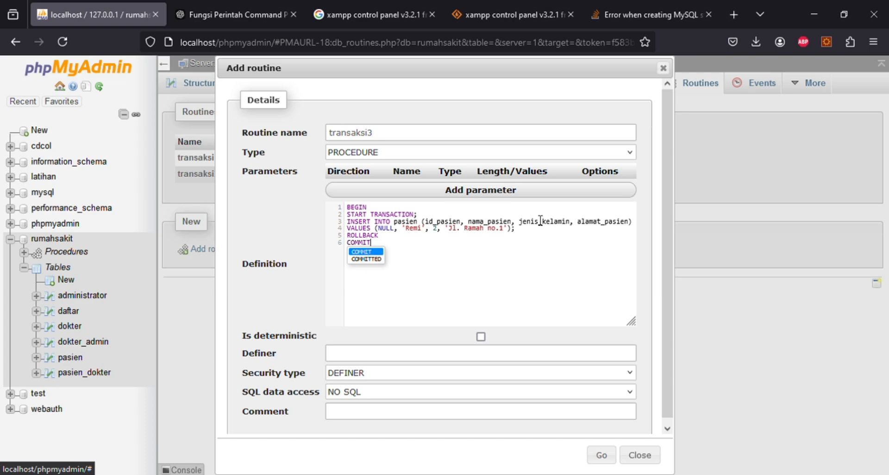
pyautogui.click(472, 235)
# - Add an UPDATE setting nama_pasien to 'Brooke' where id_pasien is '4'
pyautogui.write(';')
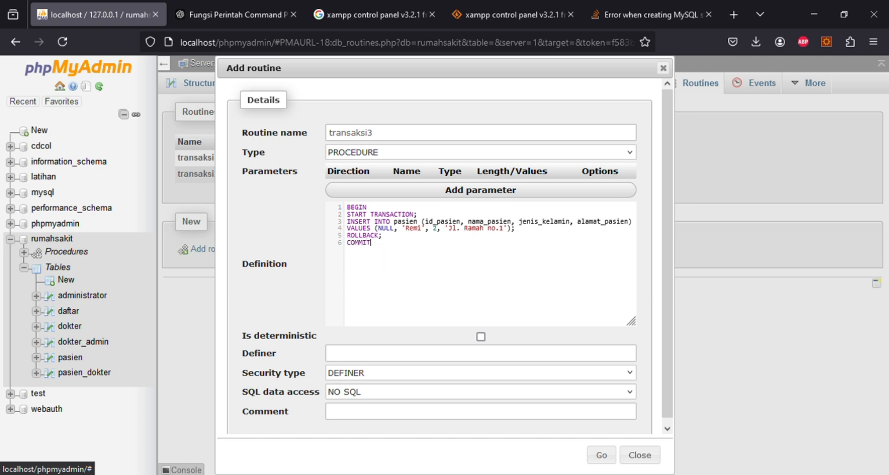
pyautogui.press('Down')
pyautogui.write('; ')
pyautogui.write('UPDATE ')
pyautogui.write('pasien')
pyautogui.press('Return')
pyautogui.write('SET nama_pasien ')
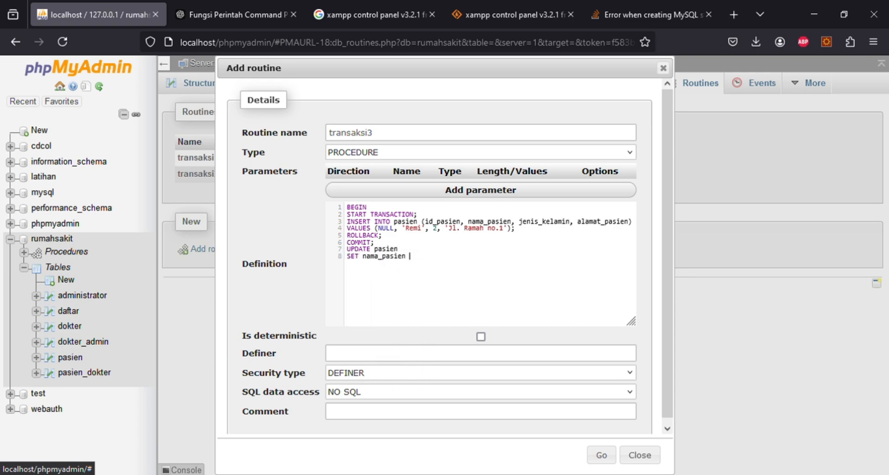
pyautogui.write("= 'Brooke'")
pyautogui.press('Return')
pyautogui.write("WHERE id_pasien = '")
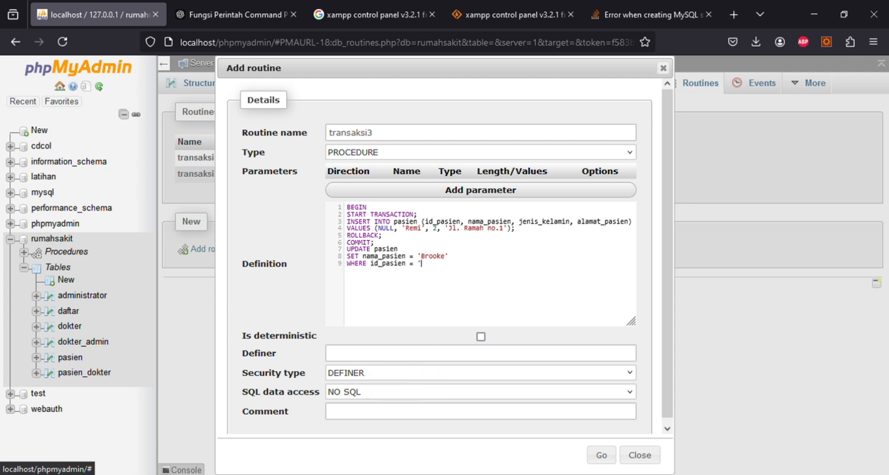
pyautogui.write("4';")
# - Finish the body with COMMIT and END, and set SQL data access to CONTAINS SQL
pyautogui.press('Return')
pyautogui.write('comm')
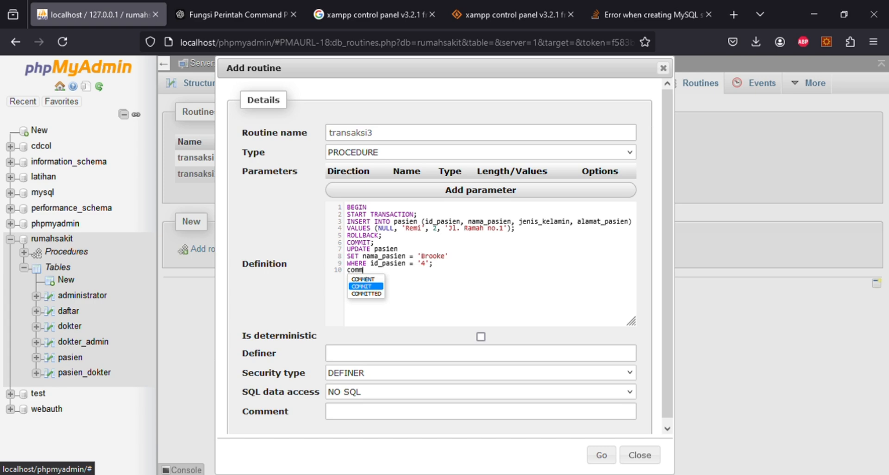
pyautogui.press('Return')
pyautogui.write(';')
pyautogui.press('Return')
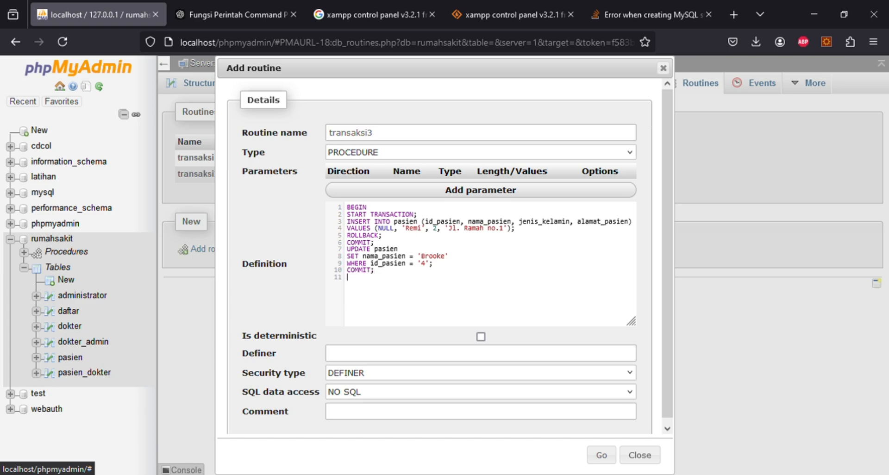
pyautogui.write('end')
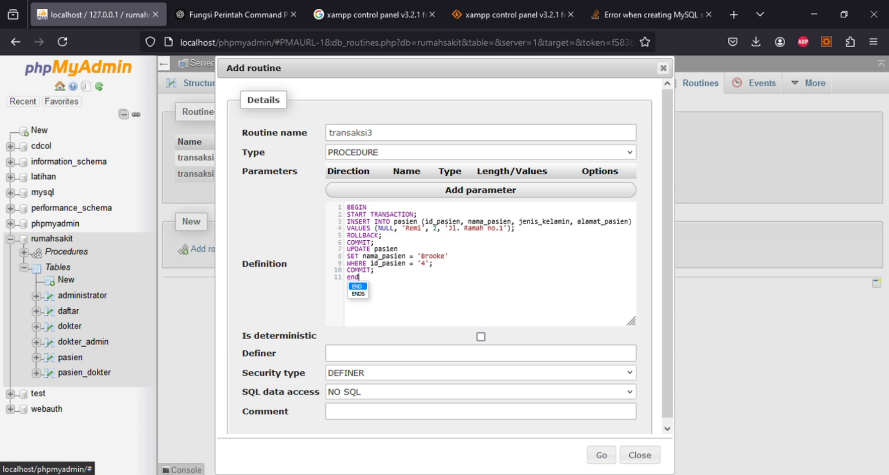
pyautogui.press('Return')
pyautogui.click(397, 393)
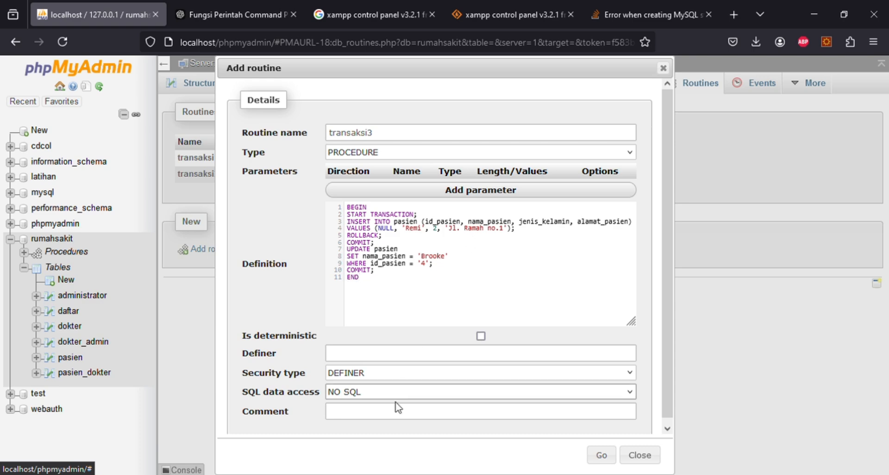
pyautogui.click(390, 430)
# - Save transaksi3 and run 'call transaksi3' in the SQL tab, getting an empty result set
pyautogui.click(601, 458)
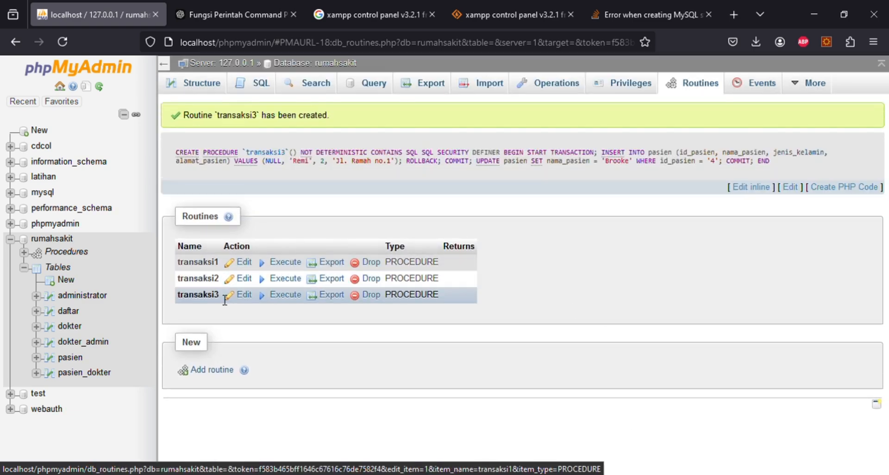
pyautogui.click(250, 91)
pyautogui.write('call ')
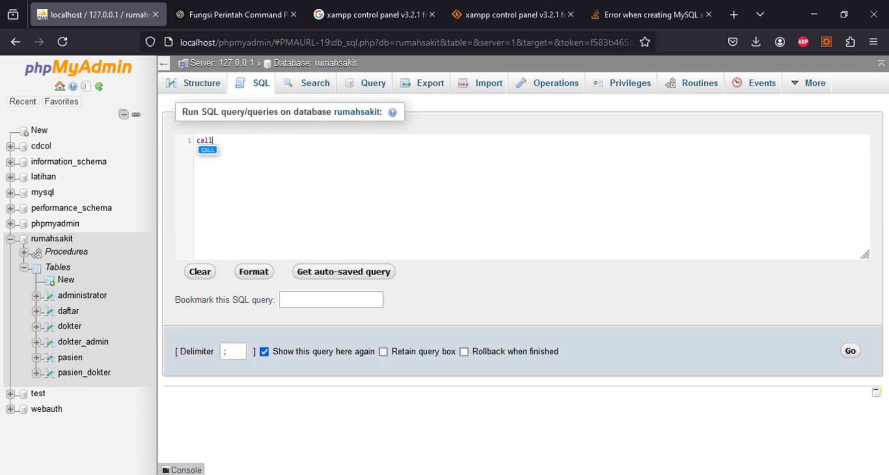
pyautogui.write('transak')
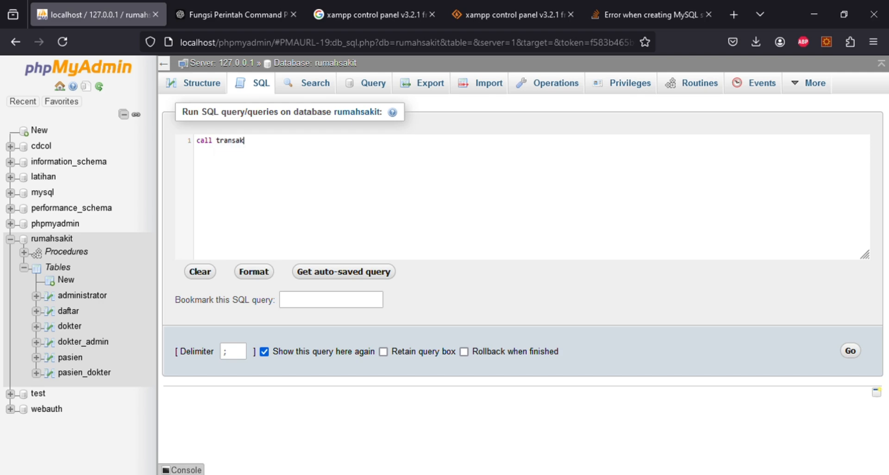
pyautogui.write('si3')
pyautogui.click(851, 352)
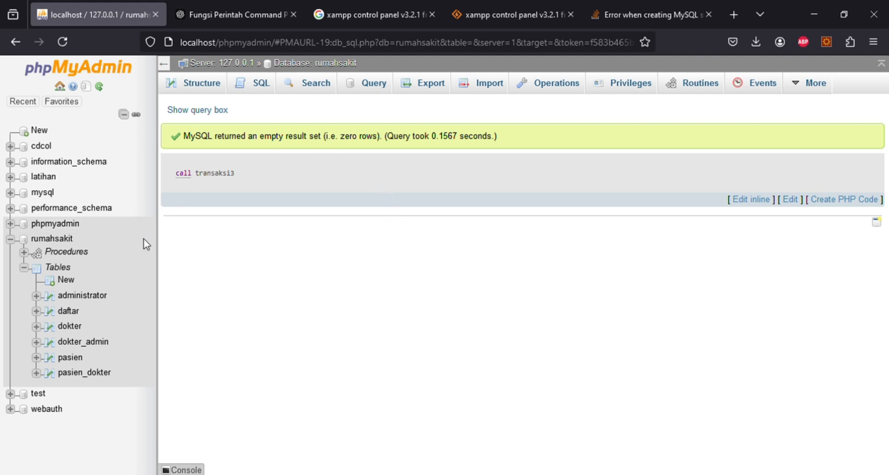
# - Browse the pasien table: still 9 rows, with patient 4 now named Brooke
pyautogui.click(70, 359)
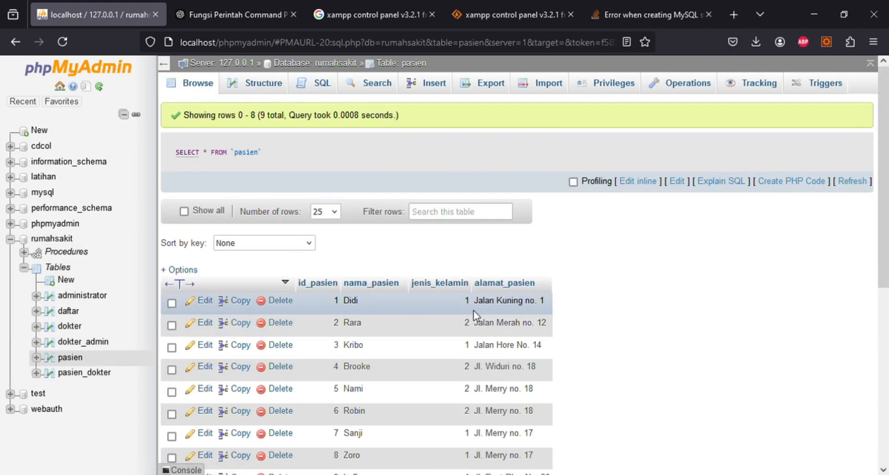
pyautogui.scroll(-3, 579, 338)
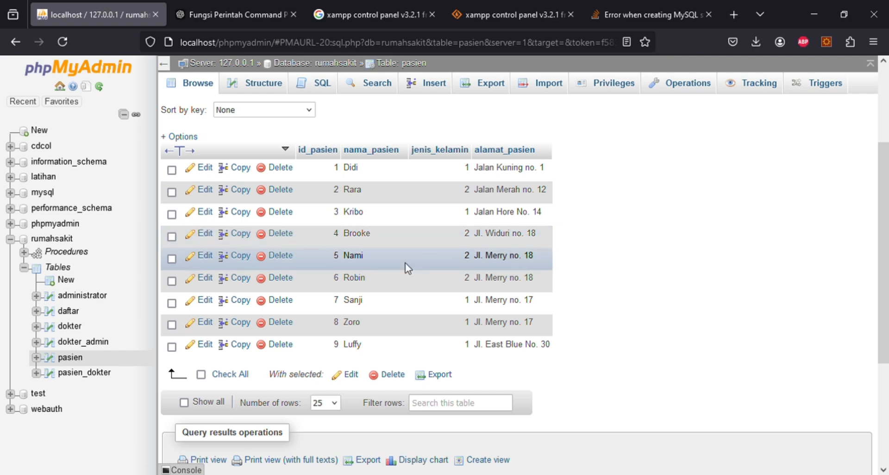
pyautogui.scroll(3, 571, 268)
pyautogui.scroll(1, 571, 269)
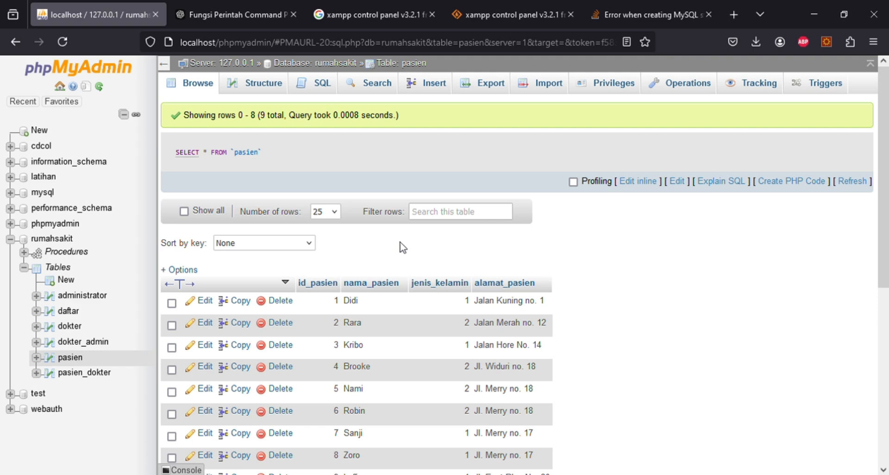
# - From the Routines list, start a new procedure named transaksi4 without parameter rows
pyautogui.click(63, 255)
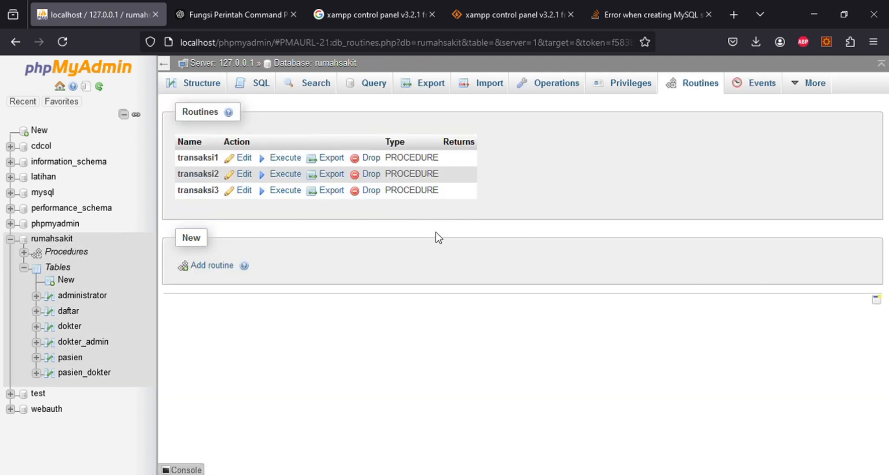
pyautogui.click(216, 266)
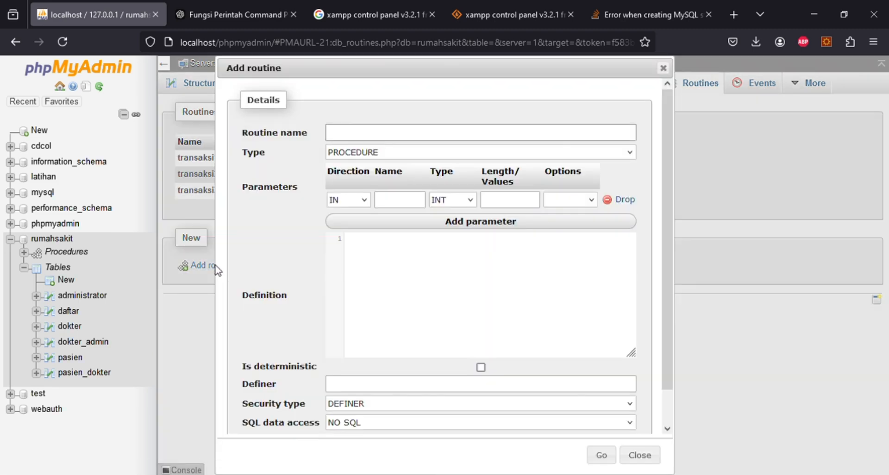
pyautogui.write('transa')
pyautogui.write('ksi')
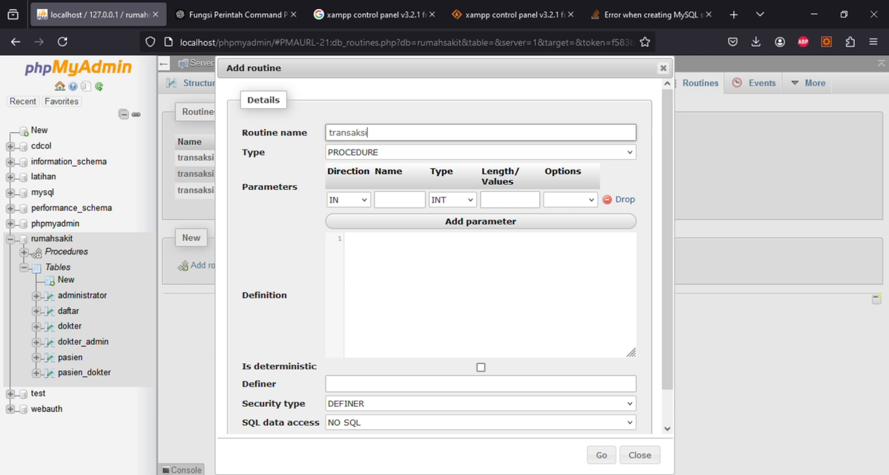
pyautogui.write('4')
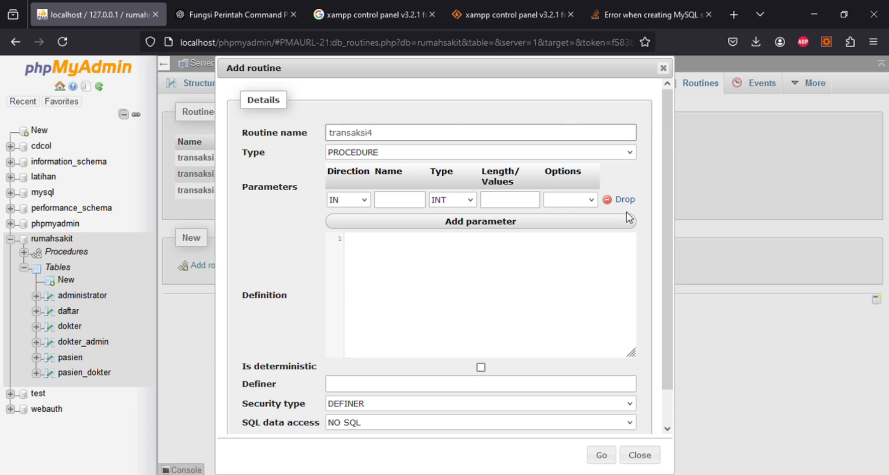
pyautogui.click(623, 201)
pyautogui.click(495, 218)
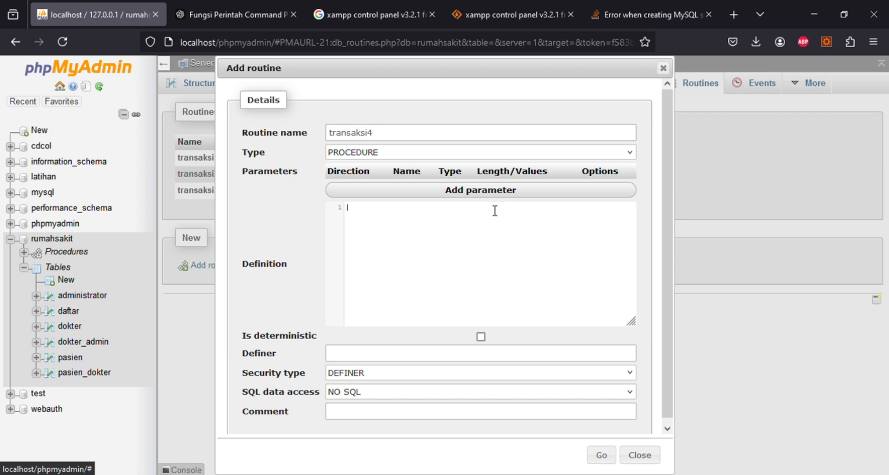
# - Open the transaksi4 body with BEGIN and START TRANSACTION
pyautogui.write('BEGI')
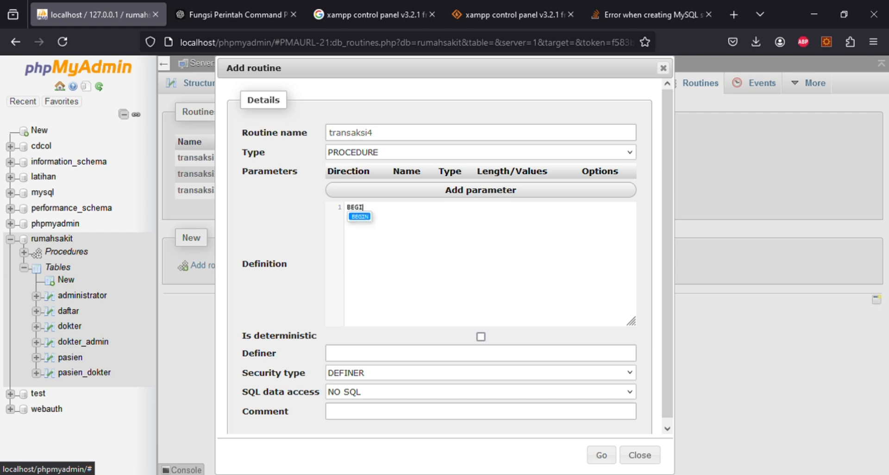
pyautogui.write('N')
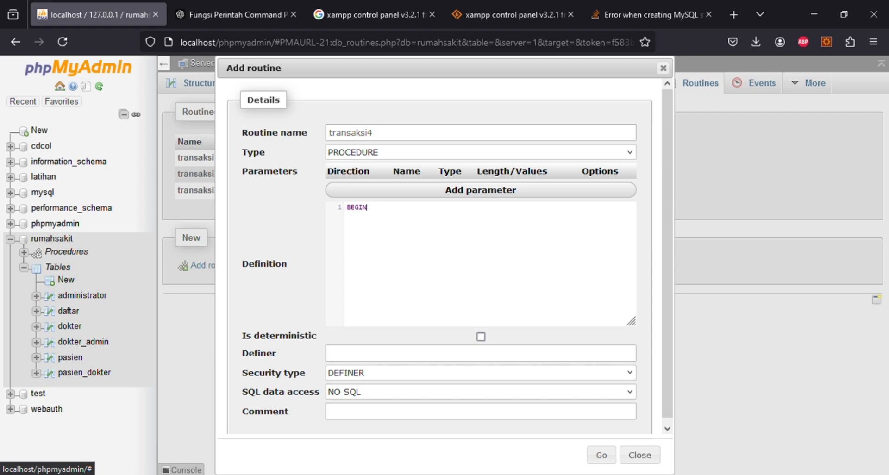
pyautogui.press('Return')
pyautogui.write('STA')
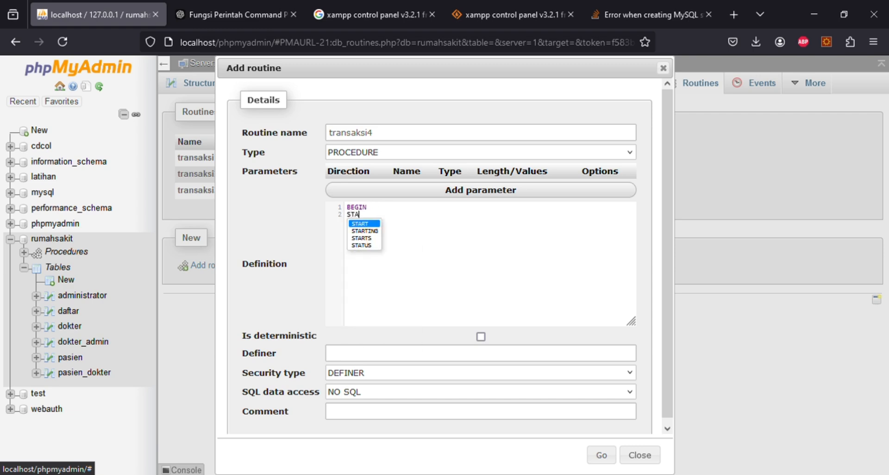
pyautogui.write('RT TRA')
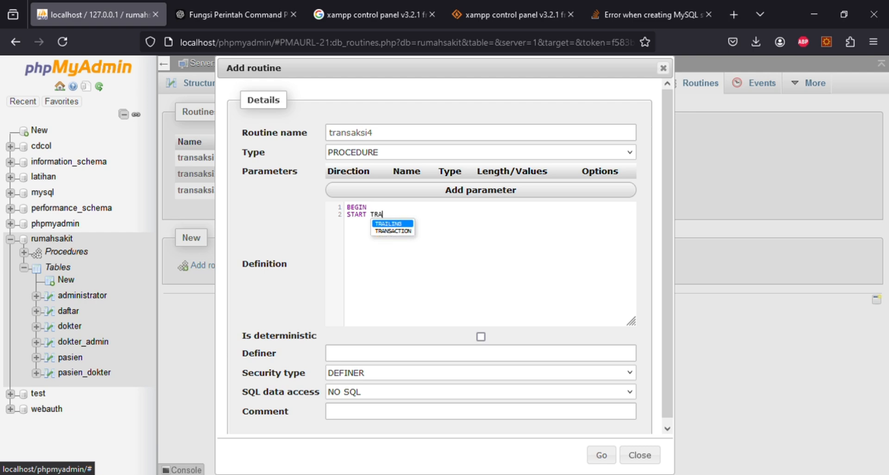
pyautogui.write('NS')
pyautogui.press('Return')
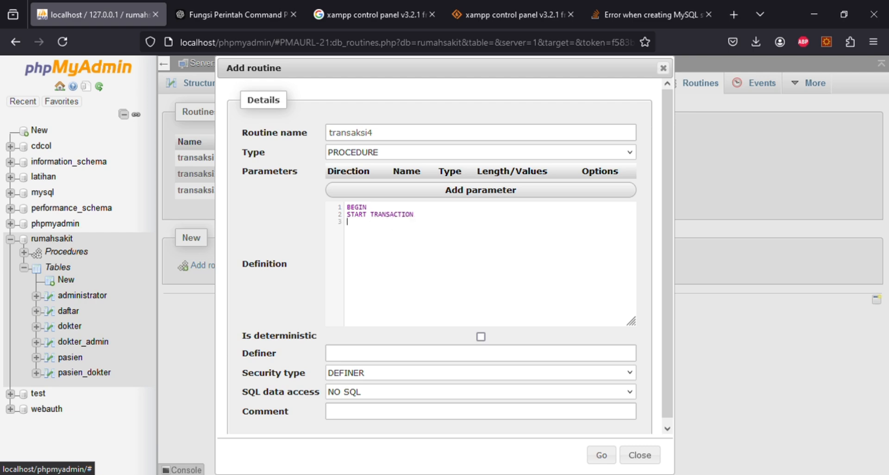
pyautogui.press('BackSpace')
pyautogui.press('BackSpace')
pyautogui.write('N')
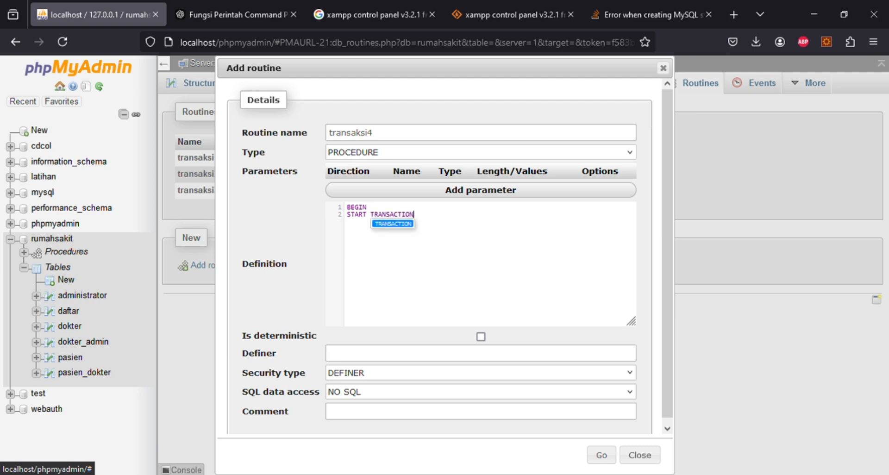
pyautogui.write('; ')
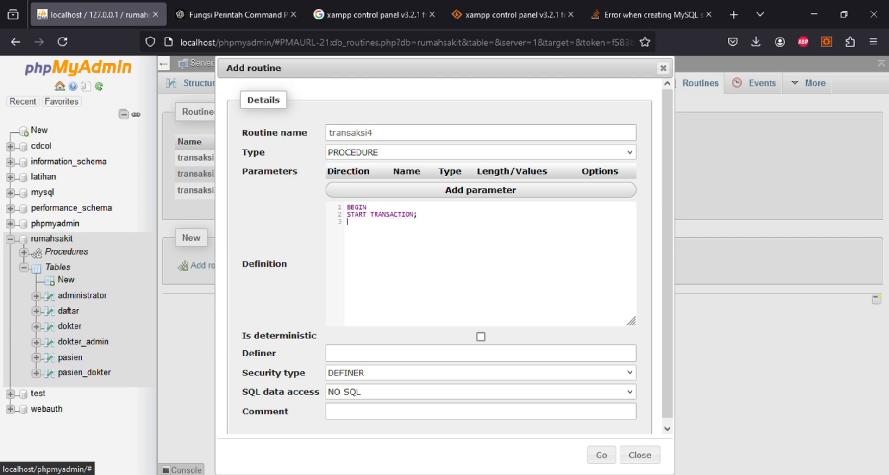
pyautogui.write('INSE')
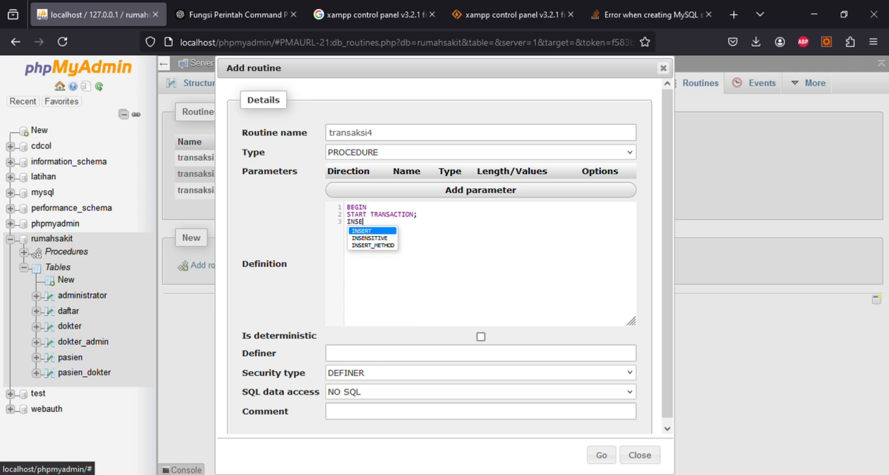
pyautogui.write('RT')
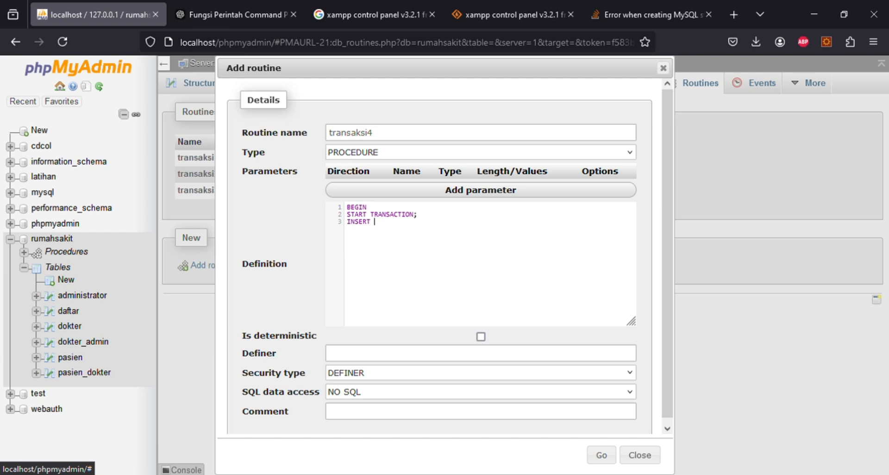
# - Insert patient 'Brian', gender 1, 'Jl. Toronto no. 4' into pasien, then set SAVEPOINT POINT1
pyautogui.write('INTO pasie')
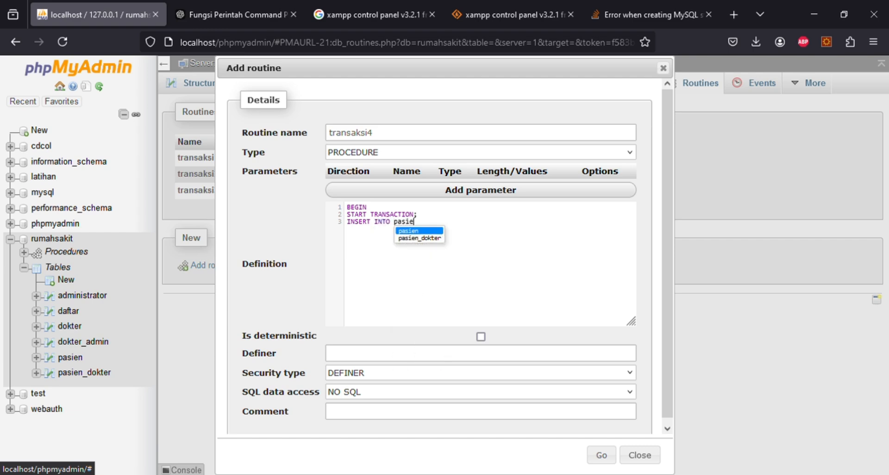
pyautogui.write('n (')
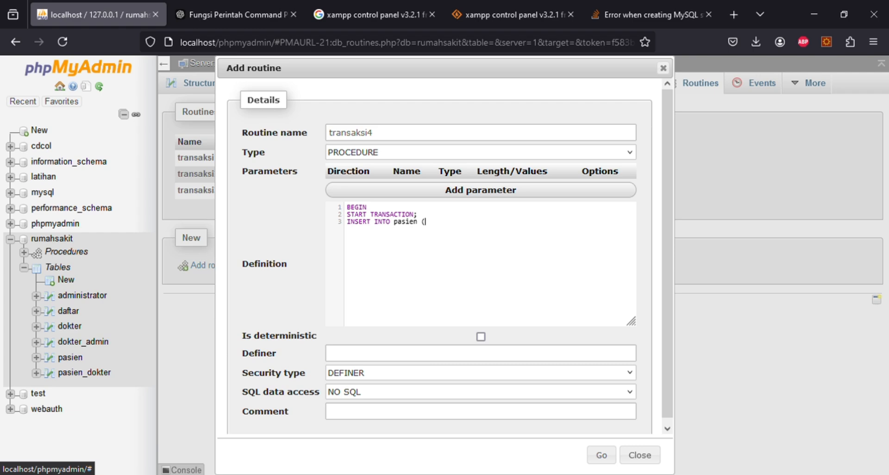
pyautogui.write('id_pasien, nama_pasien, ')
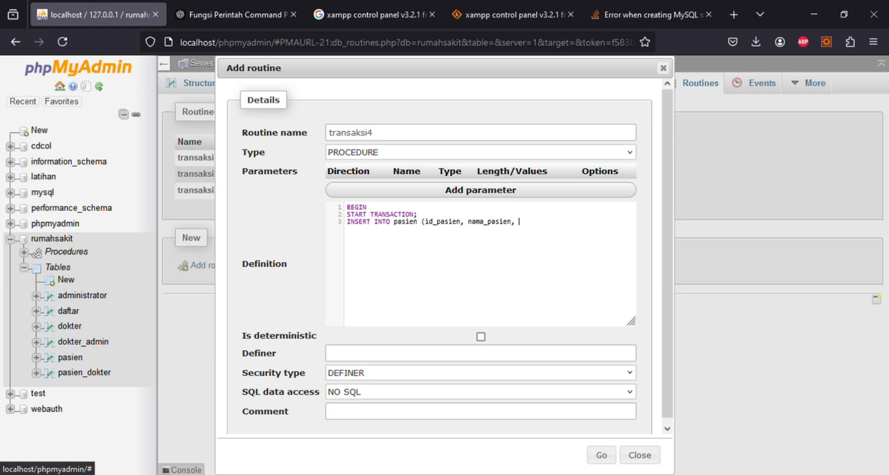
pyautogui.write('jenis_kelamin, alamt')
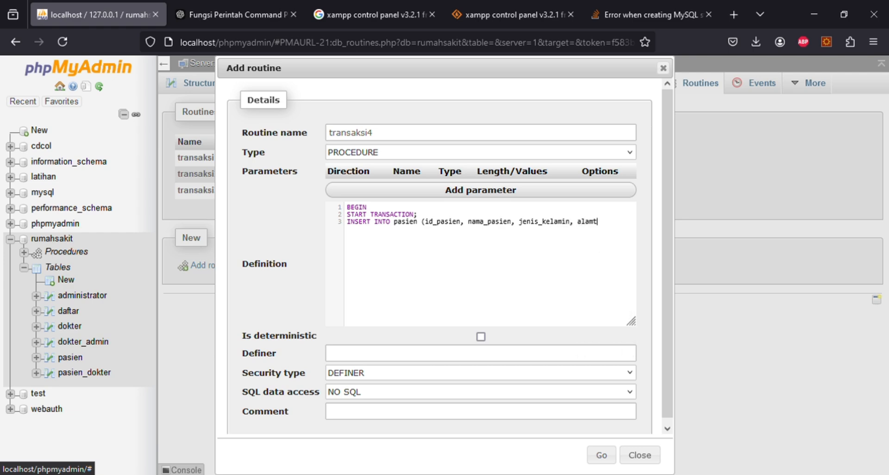
pyautogui.press('BackSpace')
pyautogui.write('at')
pyautogui.write('_pasien')
pyautogui.write(') ')
pyautogui.write('VALUES ')
pyautogui.write('(')
pyautogui.write('Nul')
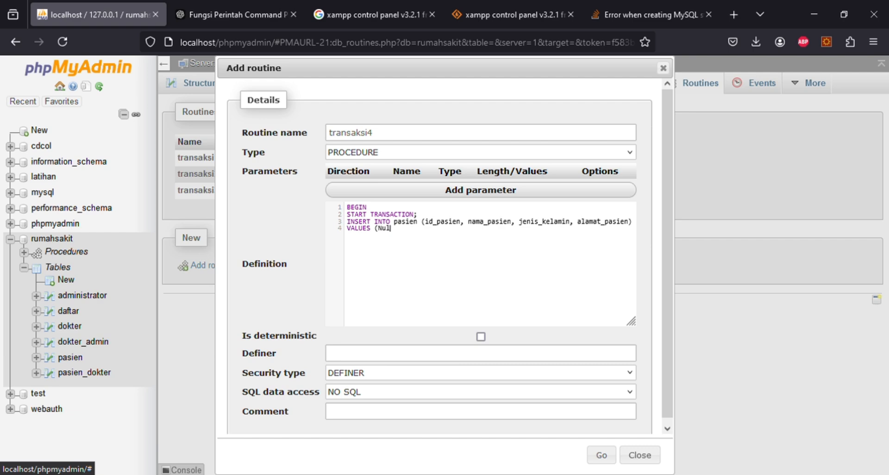
pyautogui.write('l,')
pyautogui.write("'")
pyautogui.write('Sung')
pyautogui.press('BackSpace')
pyautogui.press('BackSpace')
pyautogui.press('BackSpace')
pyautogui.press('BackSpace')
pyautogui.write("Brian', 1, 'Jl. Toronto no. 4'); ")
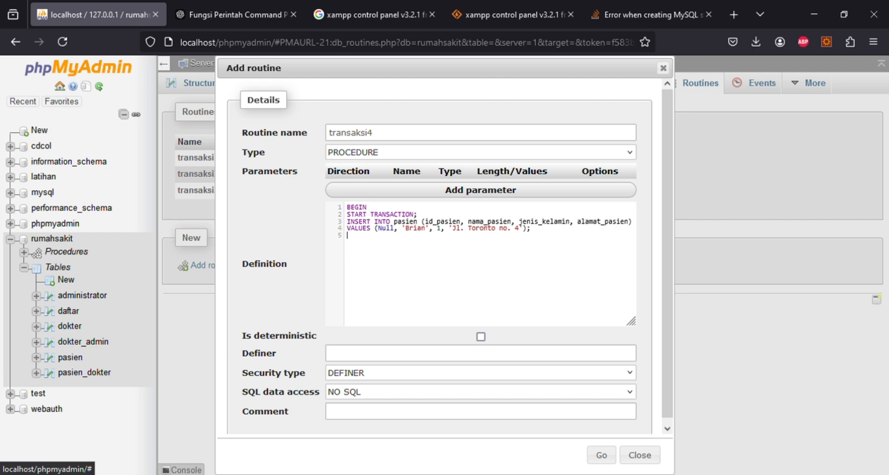
pyautogui.write('SA')
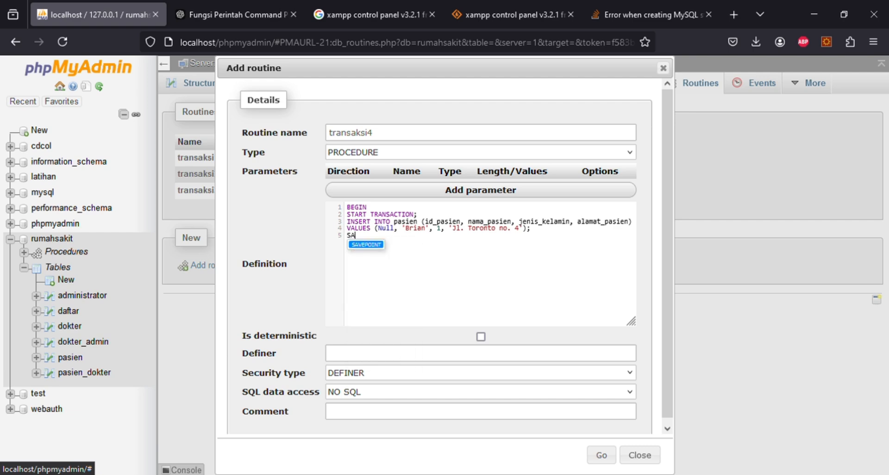
pyautogui.press('Return')
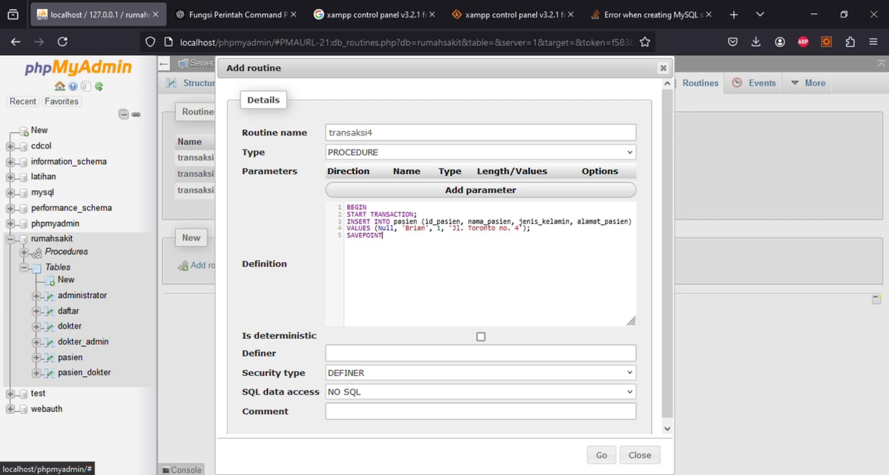
pyautogui.write('POINT')
pyautogui.press('BackSpace')
pyautogui.write('1;')
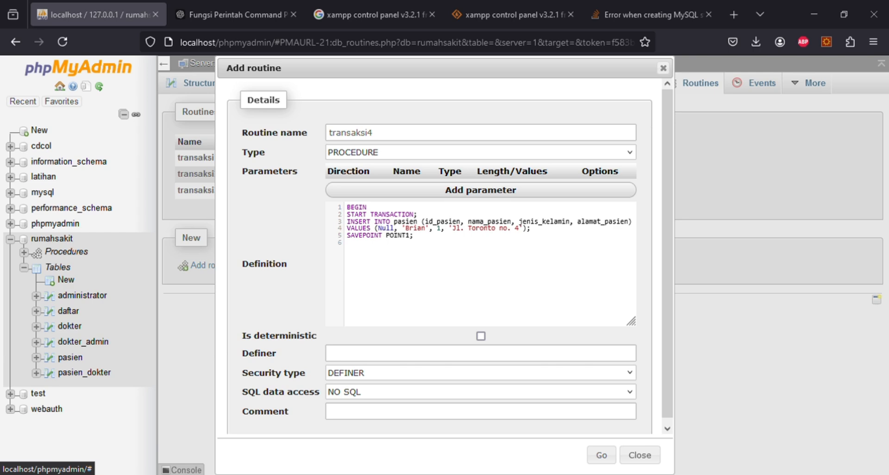
# - Duplicate the INSERT statement below the savepoint and change its patient name to 'Juan'
pyautogui.click(417, 262)
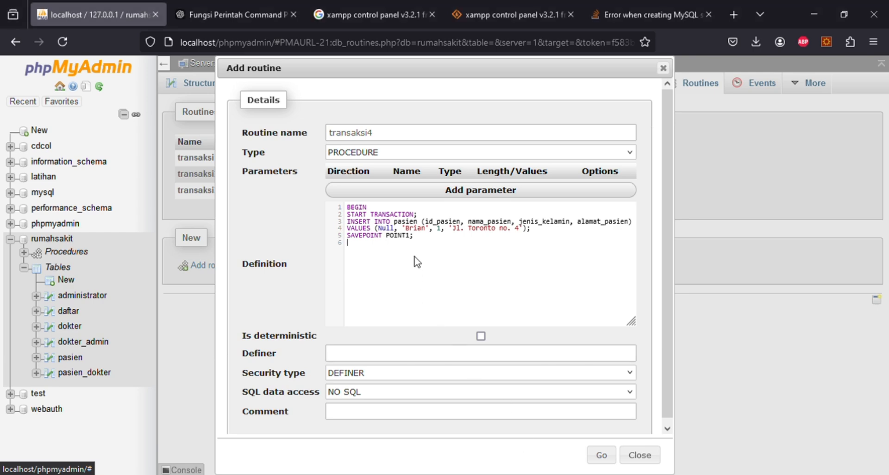
pyautogui.press('Return')
pyautogui.moveTo(531, 228); pyautogui.dragTo(350, 221)
pyautogui.hotkey('ctrl', 'c')
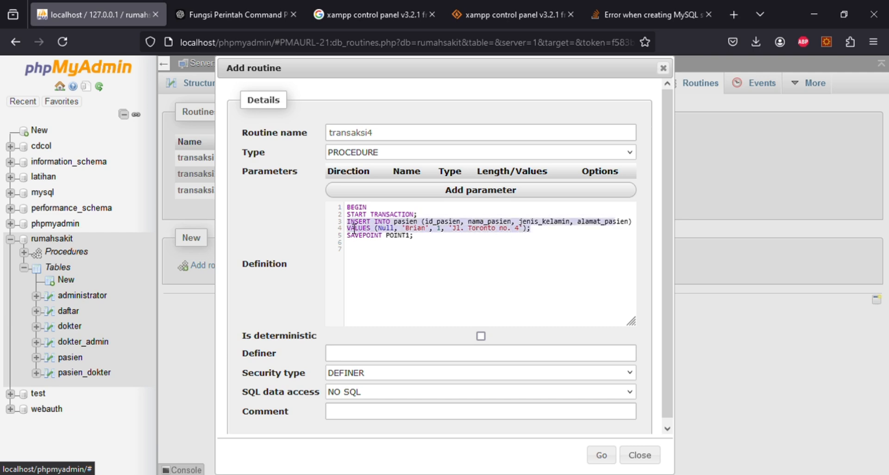
pyautogui.click(362, 260)
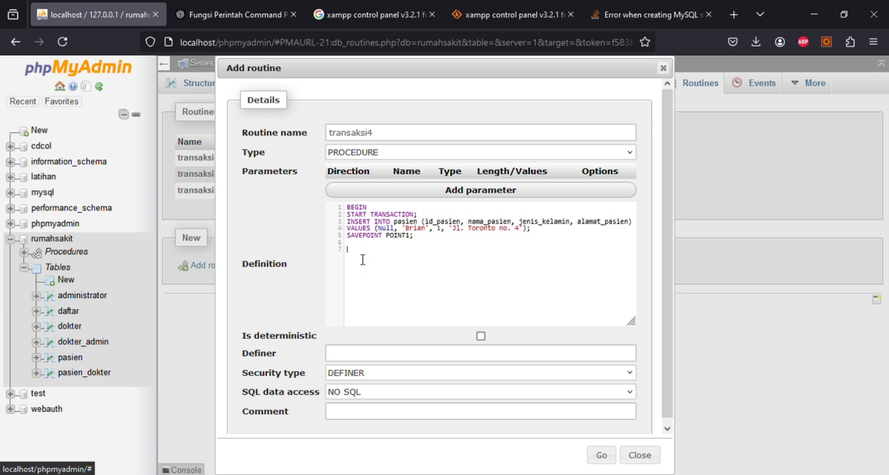
pyautogui.hotkey('ctrl', 'v')
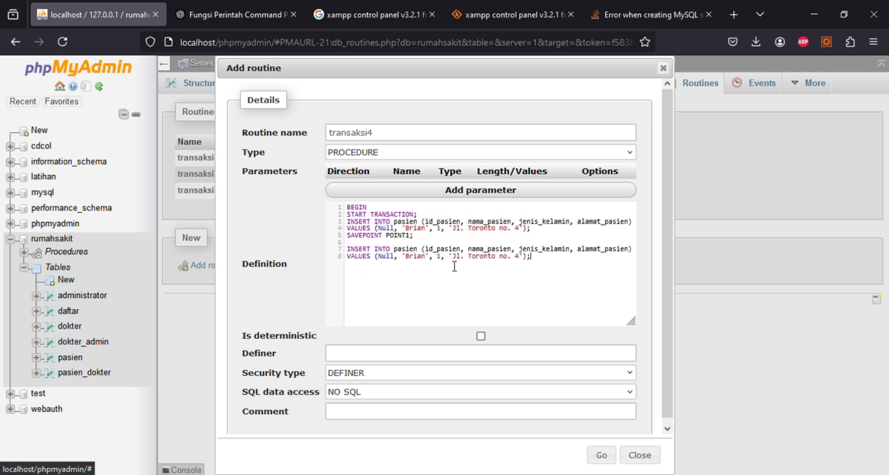
pyautogui.click(409, 265)
pyautogui.moveTo(405, 265); pyautogui.dragTo(429, 264)
pyautogui.press('BackSpace')
pyautogui.write('Juan')
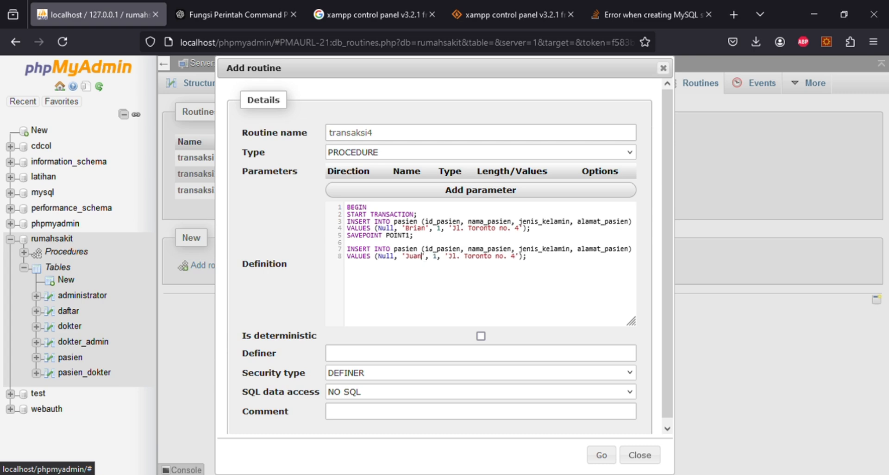
# - Change the second insert's street name and set its house number to 100
pyautogui.click(466, 262)
pyautogui.moveTo(469, 263); pyautogui.dragTo(492, 264)
pyautogui.write('Kengan')
pyautogui.press('BackSpace')
pyautogui.press('BackSpace')
pyautogui.press('BackSpace')
pyautogui.write('anga')
pyautogui.click(520, 265)
pyautogui.press('BackSpace')
pyautogui.write('100')
pyautogui.click(561, 266)
# - Begin a ROLLBACK TO SAVEPOINT POINT line after the second insert
pyautogui.press('Return')
pyautogui.write('ROLLBACK TO SA')
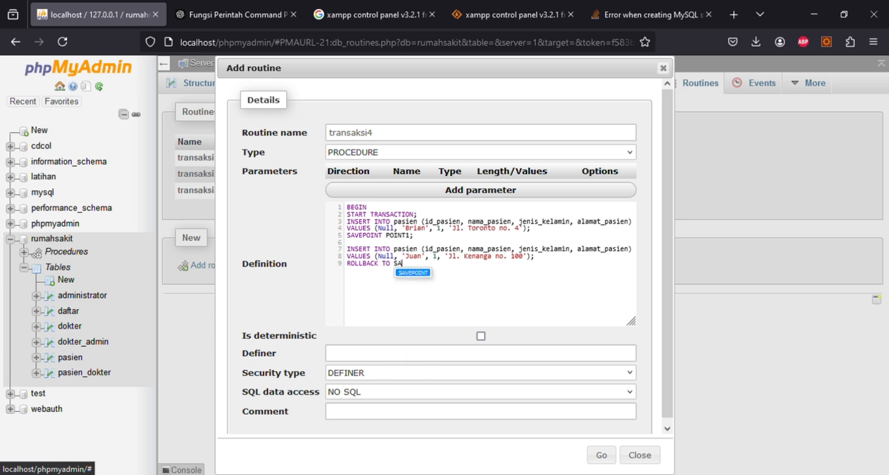
pyautogui.press('Return')
pyautogui.write('P')
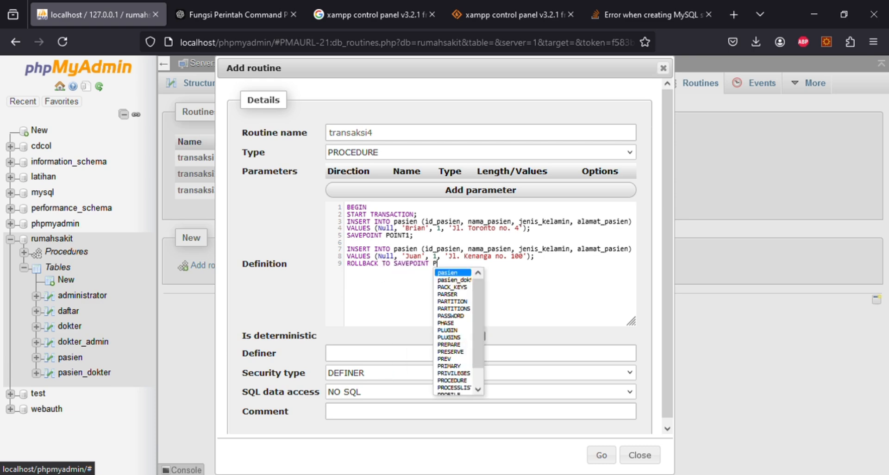
pyautogui.write('OINT1;')
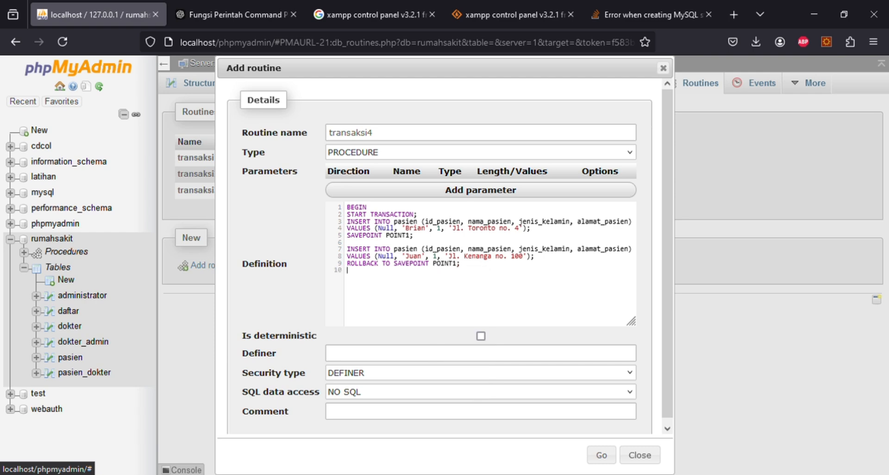
# - Add a copied pasien insert for Dowoon at Jl. Gangwondo no. 1, then COMMIT;
pyautogui.press('Return')
pyautogui.hotkey('ctrl', 'v')
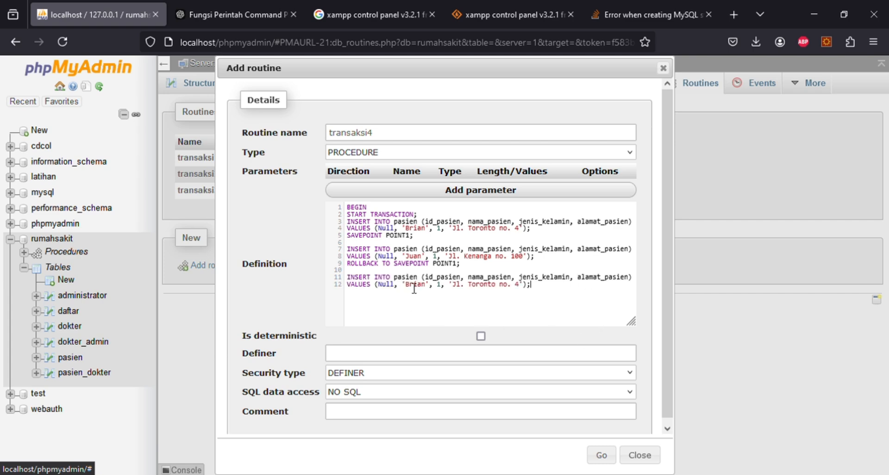
pyautogui.moveTo(405, 285); pyautogui.dragTo(424, 285)
pyautogui.press('BackSpace')
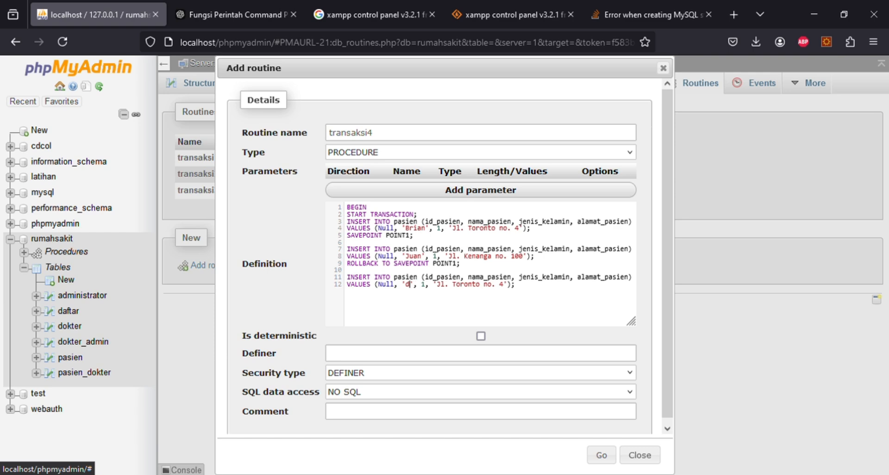
pyautogui.write('Do')
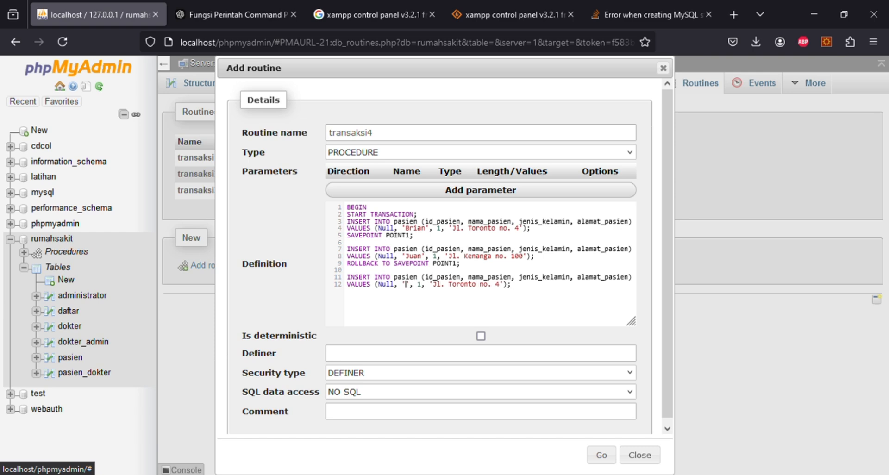
pyautogui.write('woon')
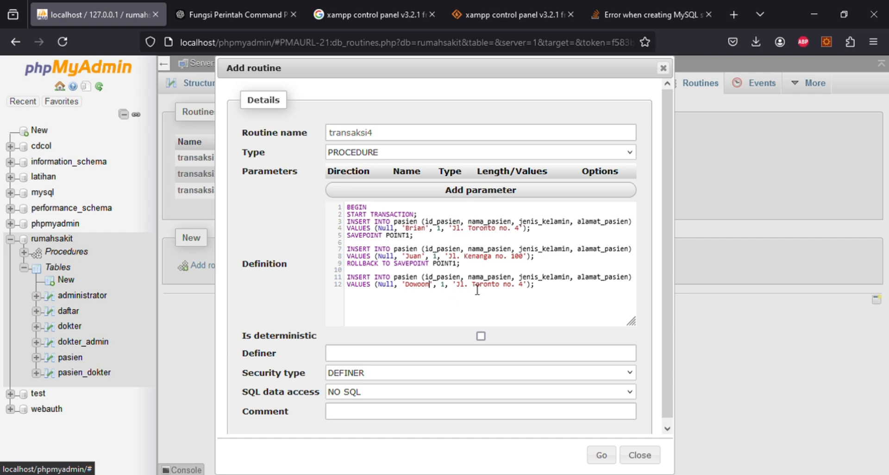
pyautogui.moveTo(472, 284); pyautogui.dragTo(529, 288)
pyautogui.write('Gangw')
pyautogui.write('on')
pyautogui.write('do')
pyautogui.write(' no')
pyautogui.write('. 1')
pyautogui.write('co')
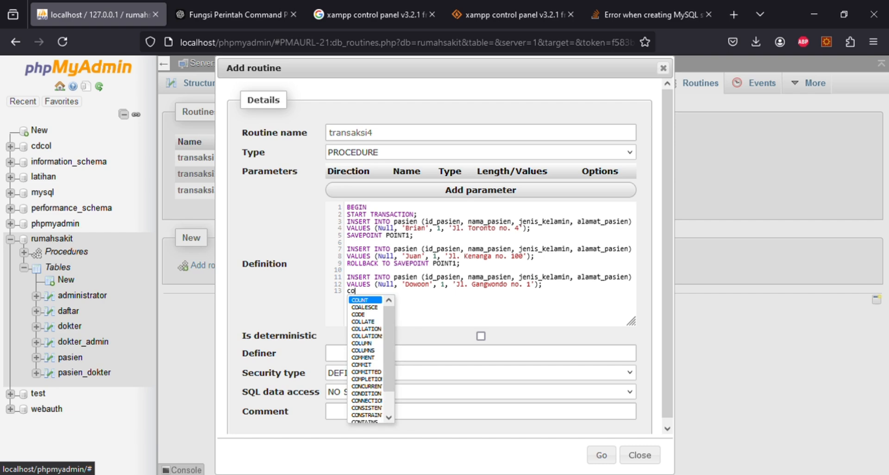
pyautogui.write('mm')
pyautogui.press('Down')
pyautogui.press('Return')
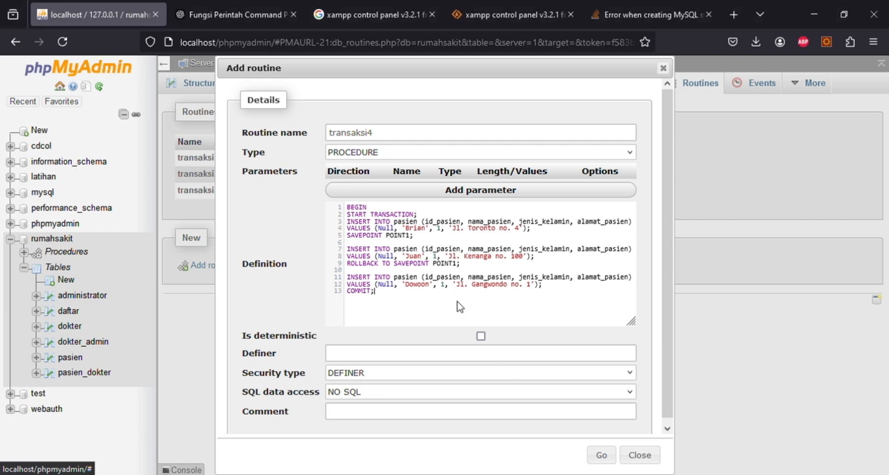
# - Finish the transaksi4 body with SELECT * FROM pasien; and END
pyautogui.press('Return')
pyautogui.write('s')
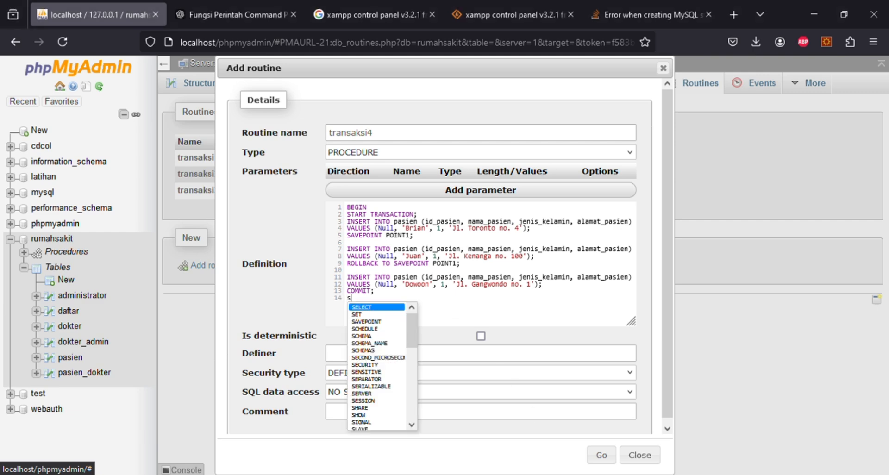
pyautogui.press('Return')
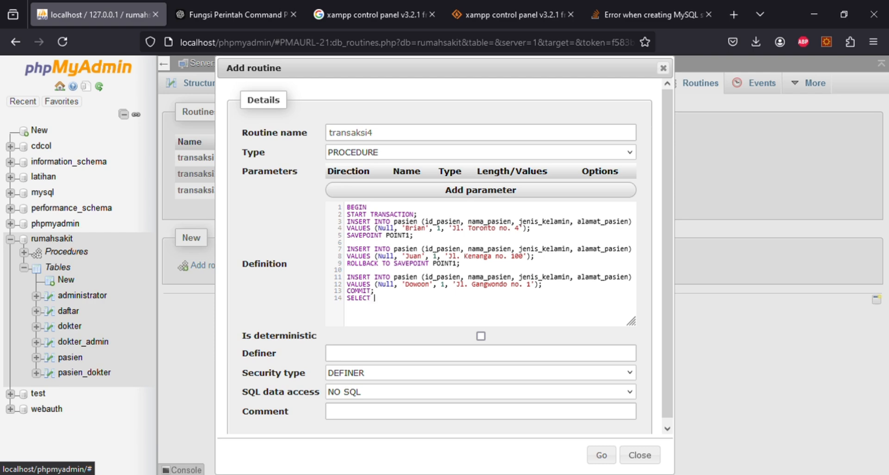
pyautogui.write('* fr')
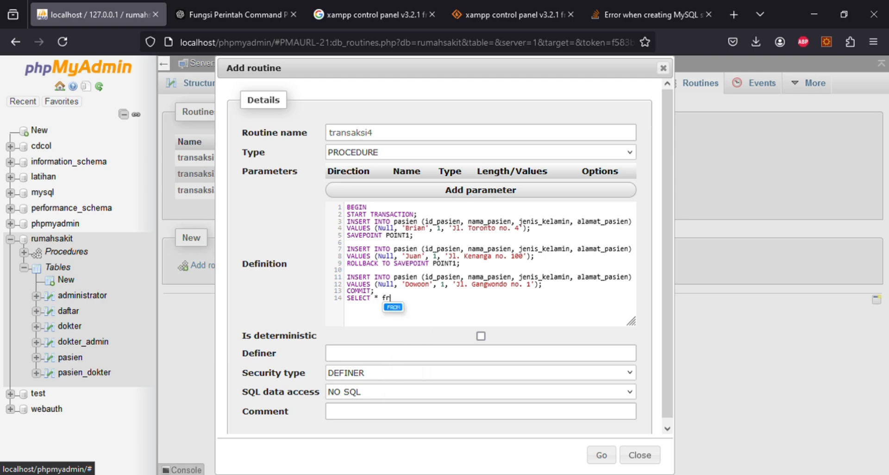
pyautogui.press('Return')
pyautogui.write('pasien')
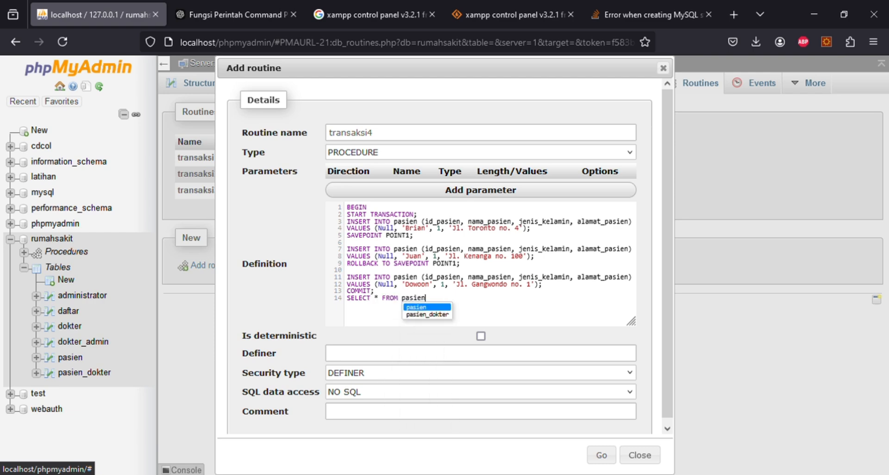
pyautogui.write(';')
pyautogui.press('Return')
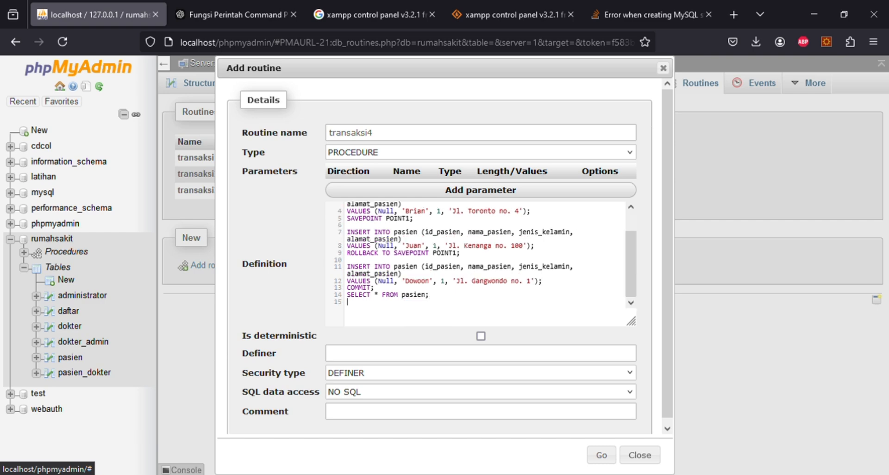
pyautogui.write('end')
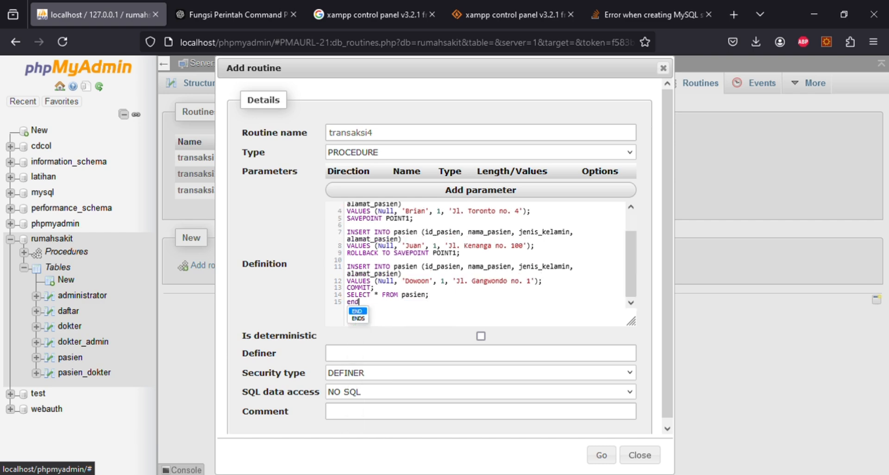
pyautogui.press('Return')
# - Enlarge the definition editor and review the first, Juan and Dowoon insert lines
pyautogui.scroll(2, 558, 298)
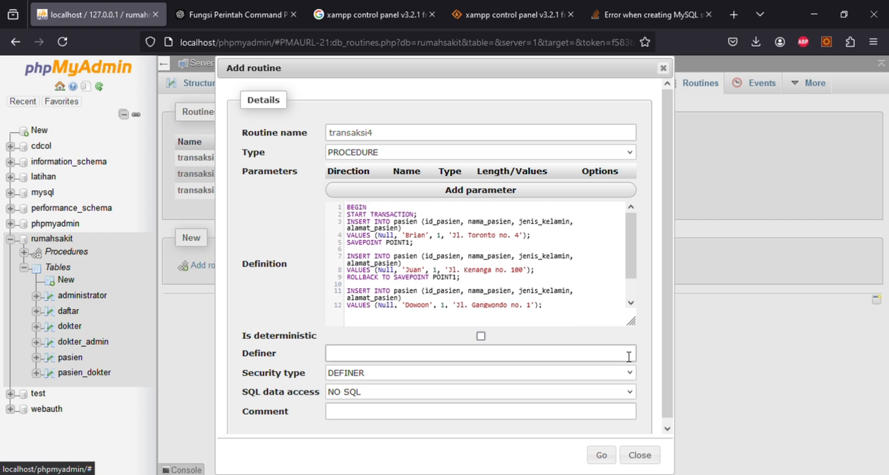
pyautogui.moveTo(634, 338); pyautogui.dragTo(632, 362)
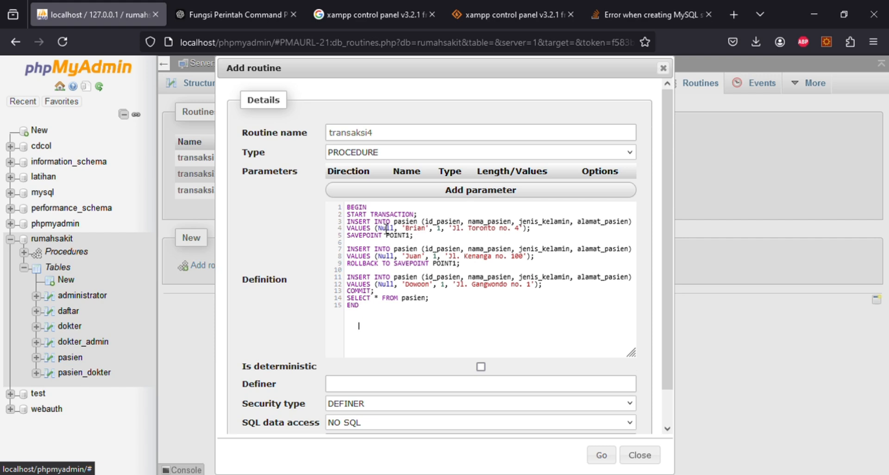
pyautogui.moveTo(446, 237); pyautogui.dragTo(344, 224)
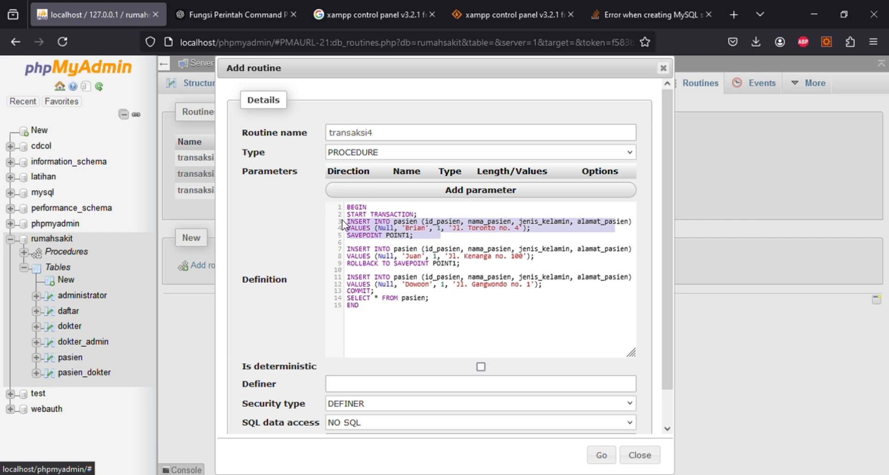
pyautogui.click(475, 270)
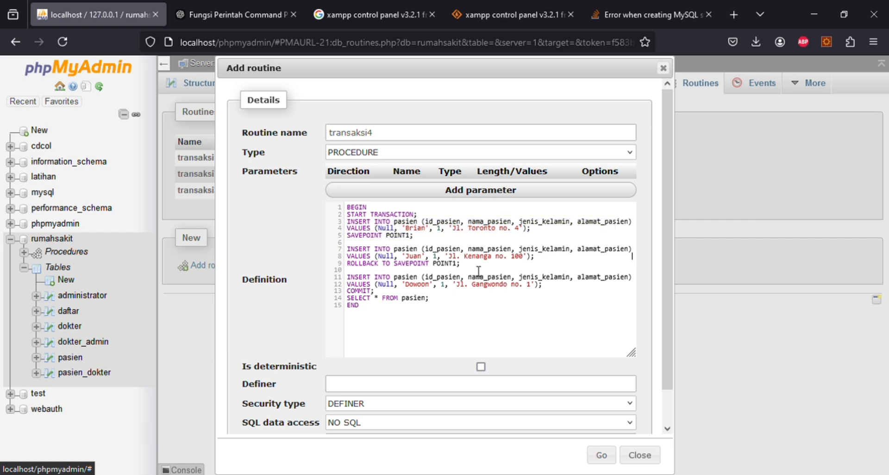
pyautogui.moveTo(632, 256); pyautogui.dragTo(346, 250)
pyautogui.press('Right')
pyautogui.moveTo(457, 292); pyautogui.dragTo(357, 277)
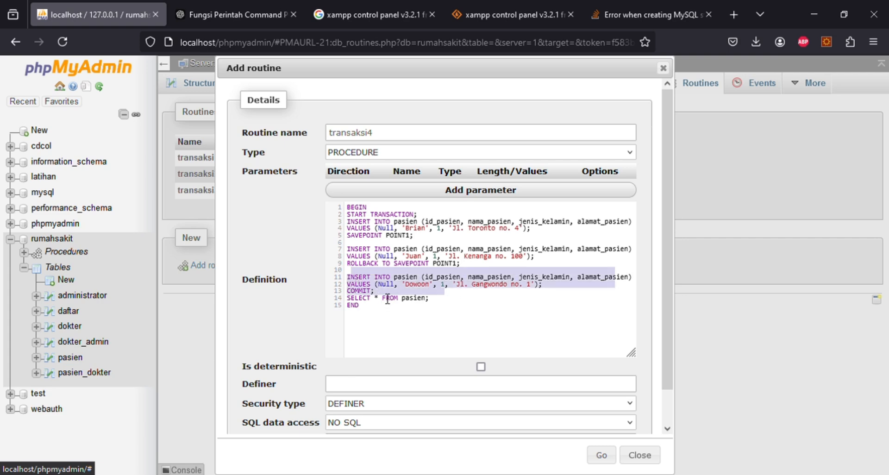
pyautogui.press('Left')
pyautogui.press('Down')
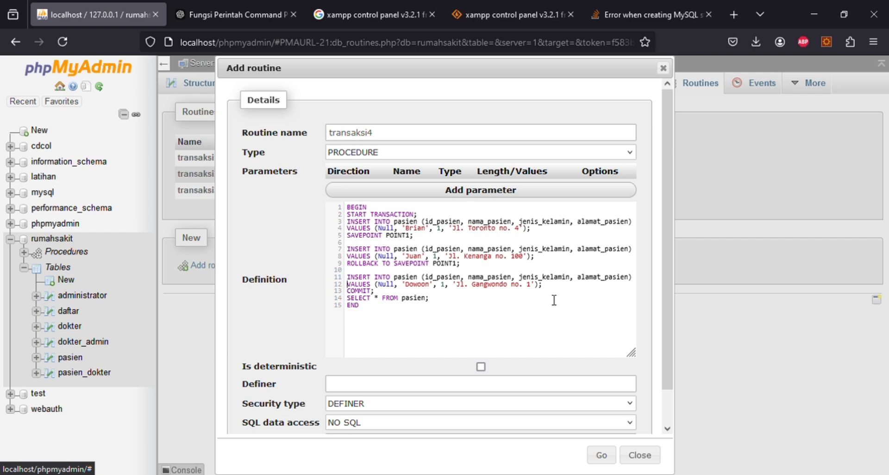
pyautogui.scroll(-1, 417, 366)
# - Set SQL data access to CONTAINS SQL and create the transaksi4 routine
pyautogui.click(410, 386)
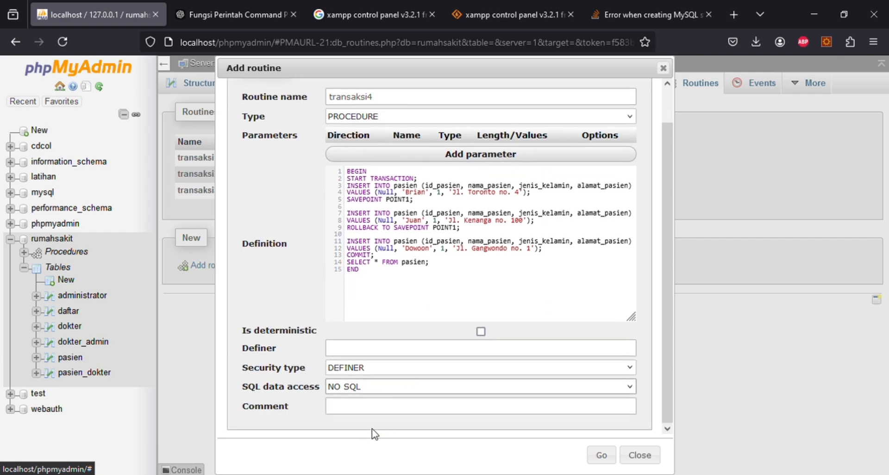
pyautogui.click(371, 426)
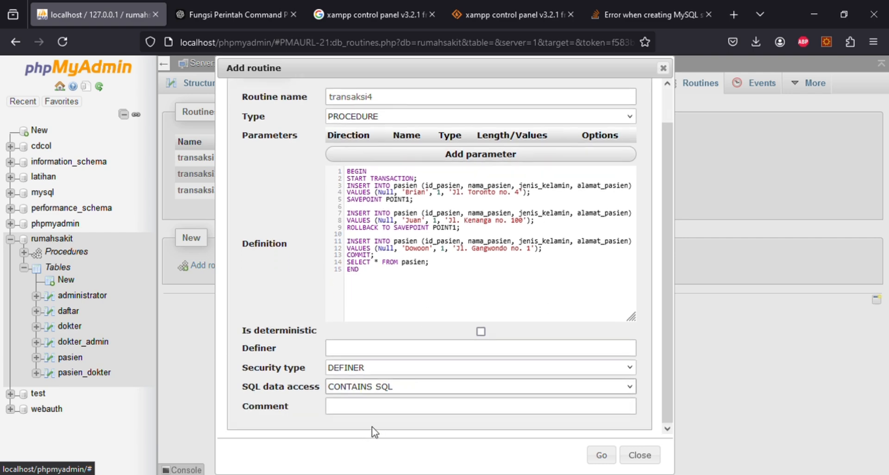
pyautogui.click(601, 456)
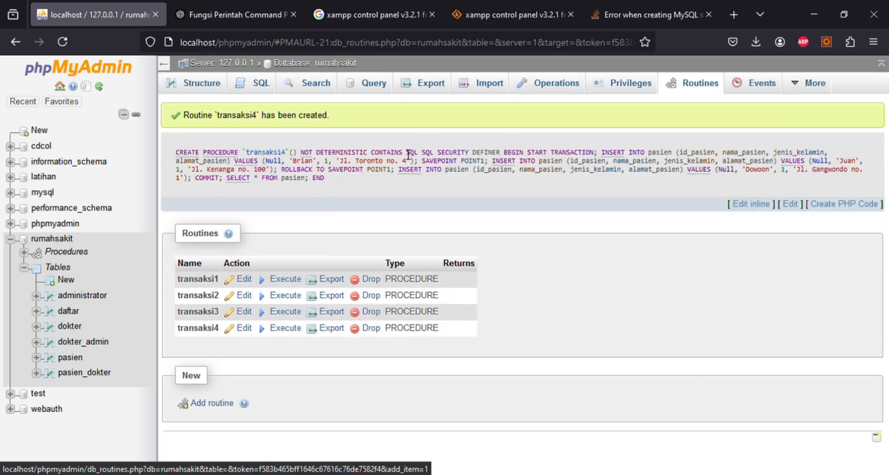
# - Run call transaksi4 from the SQL tab and check the 11 returned pasien rows
pyautogui.click(262, 95)
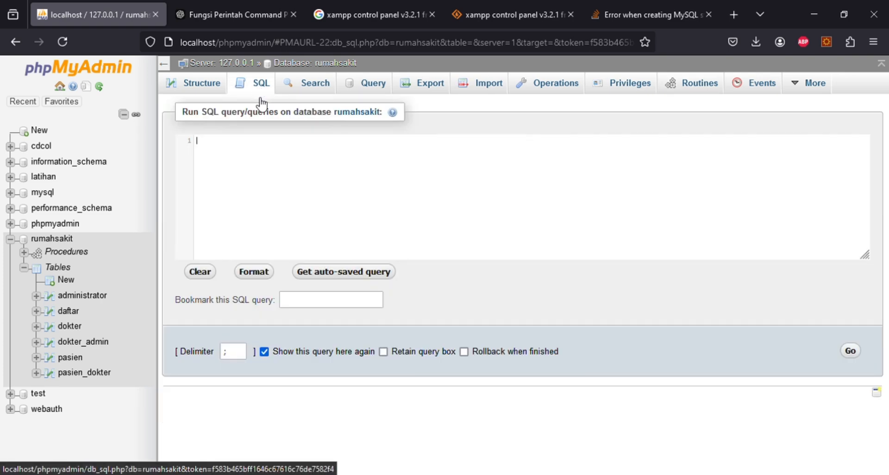
pyautogui.write('call transk')
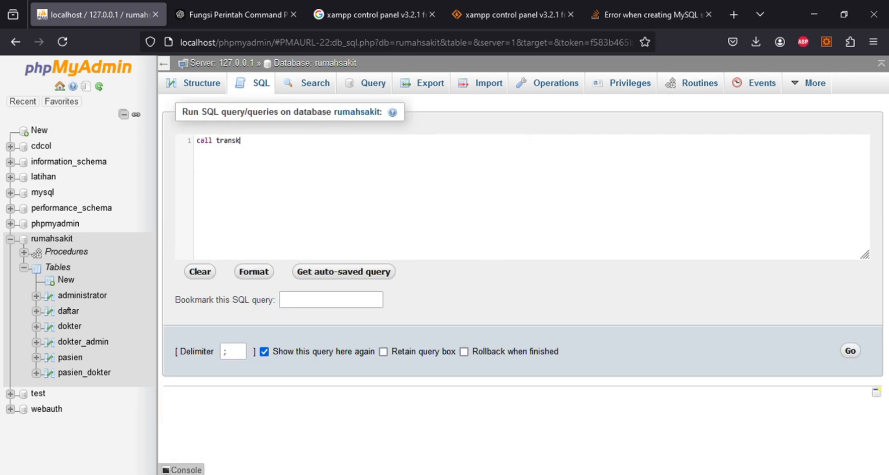
pyautogui.press('BackSpace')
pyautogui.write('aksi4')
pyautogui.click(851, 351)
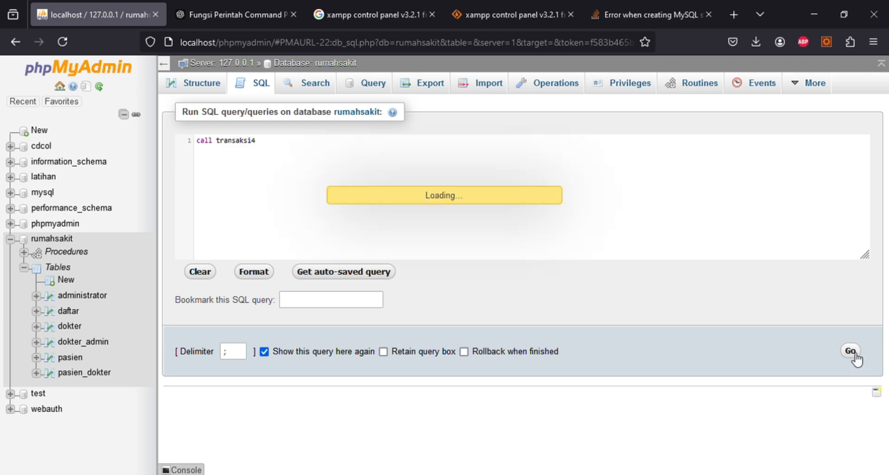
pyautogui.scroll(-3, 308, 421)
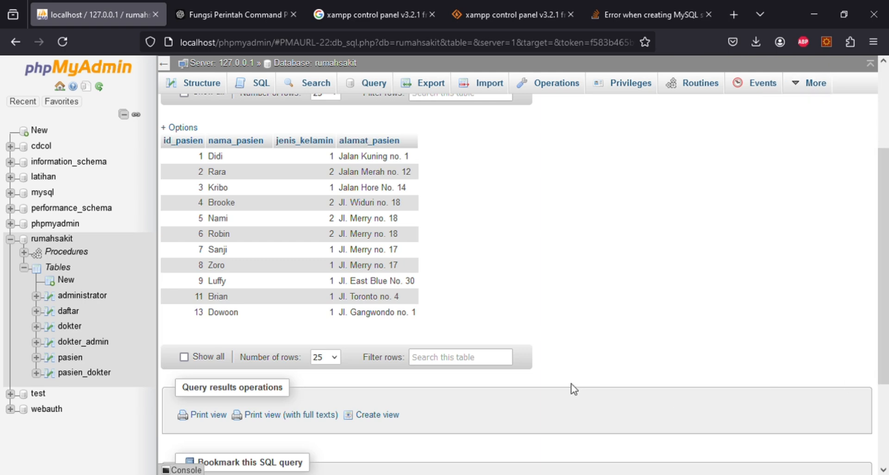
pyautogui.scroll(3, 512, 361)
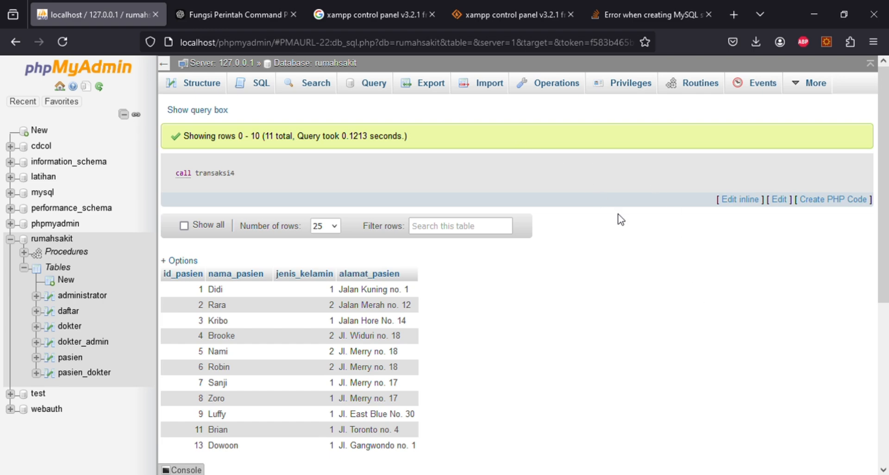
# - Open the SQL tab of the rumahsakit database to get a blank query editor
pyautogui.click(253, 84)
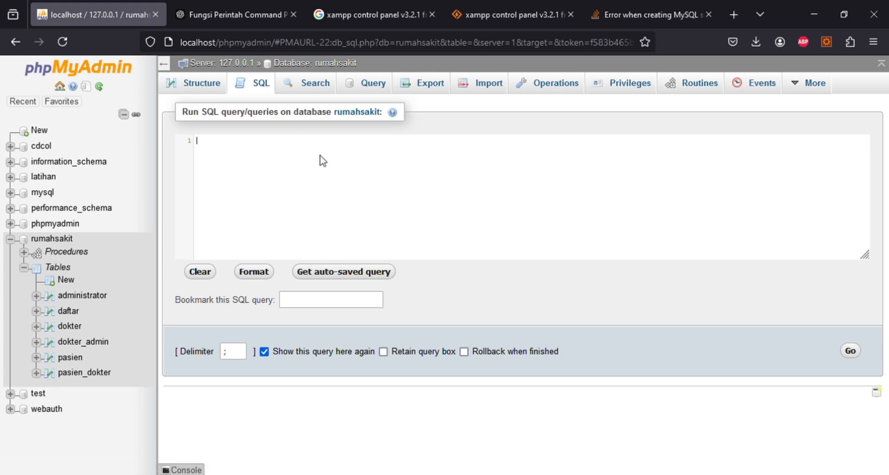
# - Start a CREATE TABLE obat statement with id_obat INT(3) AUTO_INCREMENT PRIMARY KEY
pyautogui.write('eat')
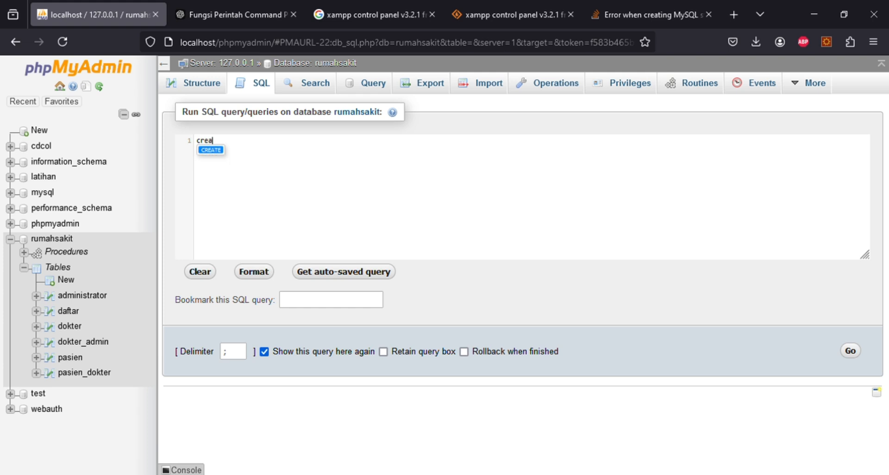
pyautogui.press('Return')
pyautogui.write('tabl')
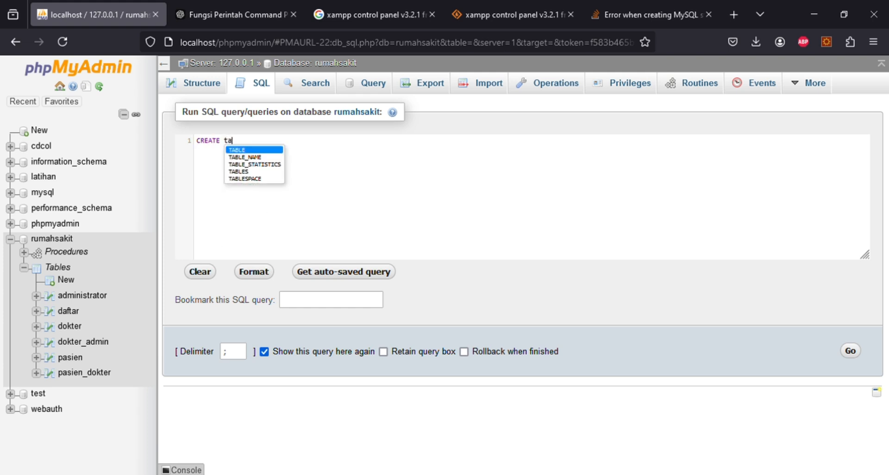
pyautogui.press('BackSpace')
pyautogui.press('BackSpace')
pyautogui.write('a')
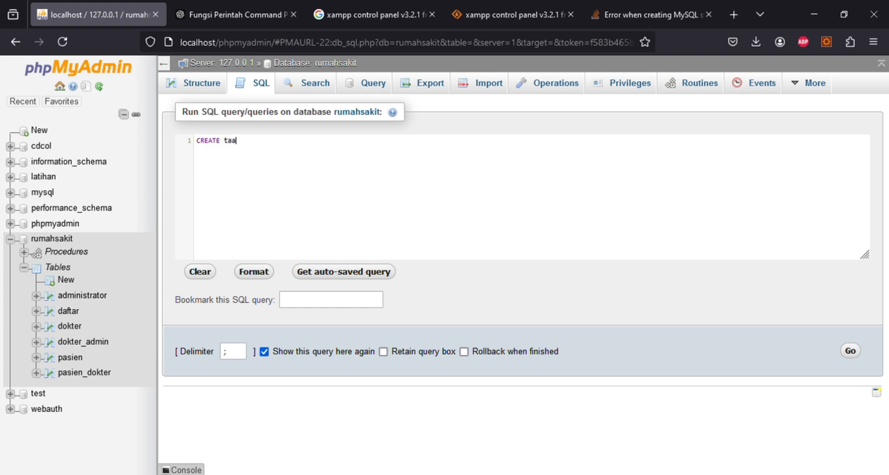
pyautogui.press('BackSpace')
pyautogui.write('b')
pyautogui.press('Return')
pyautogui.write('OBAT')
pyautogui.press('BackSpace')
pyautogui.press('BackSpace')
pyautogui.press('BackSpace')
pyautogui.press('BackSpace')
pyautogui.press('BackSpace')
pyautogui.write('OBAT')
pyautogui.press('BackSpace')
pyautogui.press('BackSpace')
pyautogui.press('BackSpace')
pyautogui.press('BackSpace')
pyautogui.write('obat (id_obat INT')
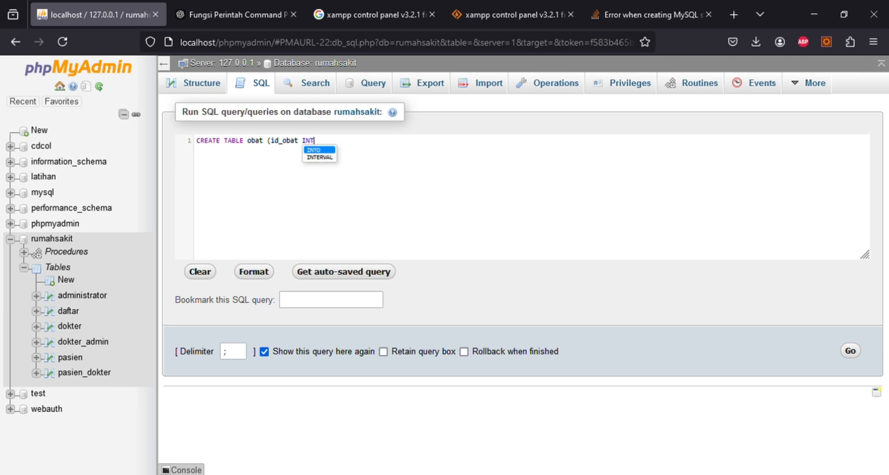
pyautogui.write('(')
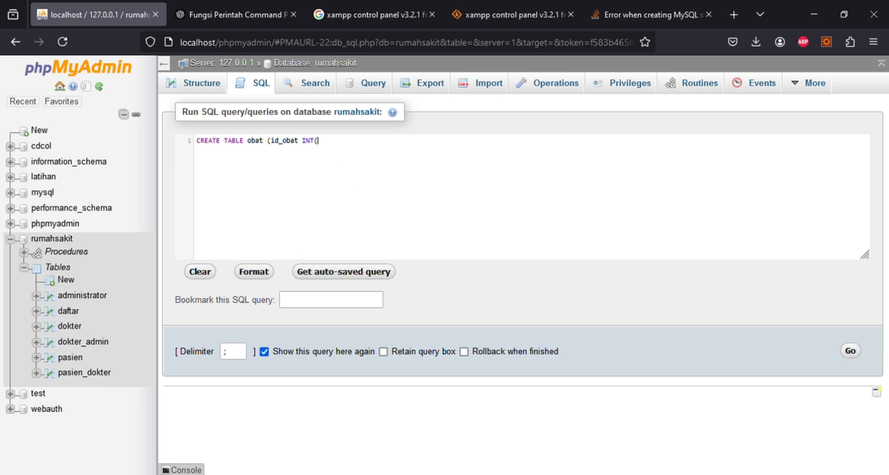
pyautogui.write('3) Auto')
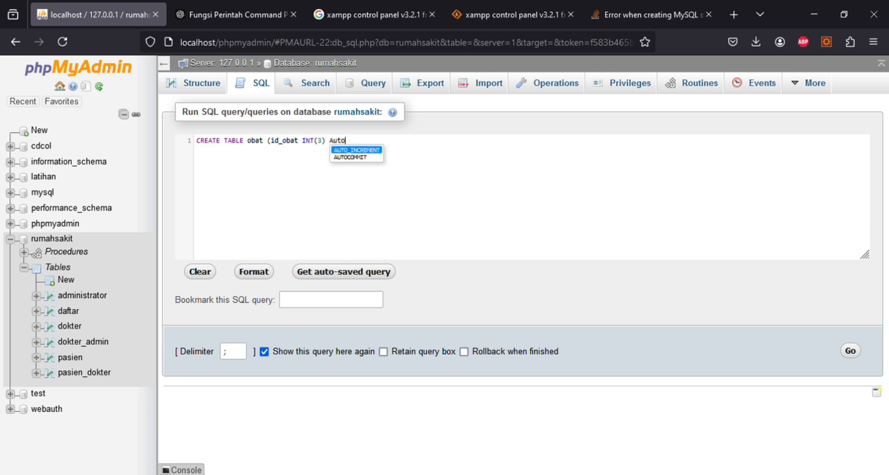
pyautogui.press('Return')
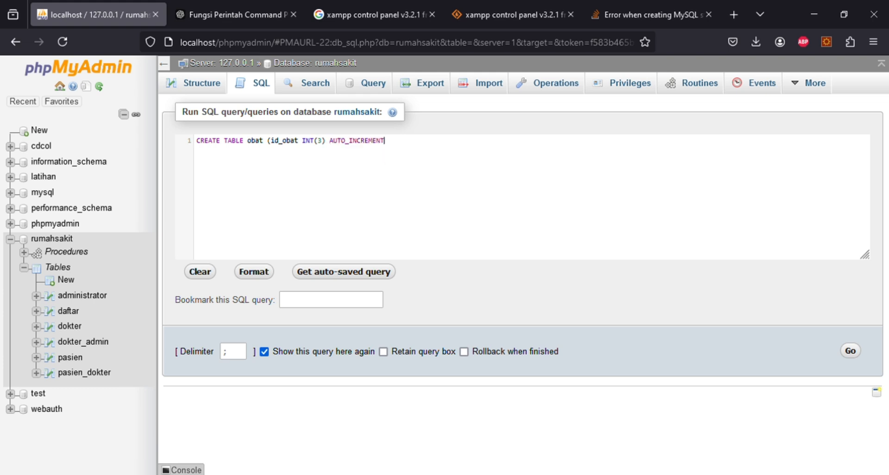
pyautogui.write('prim')
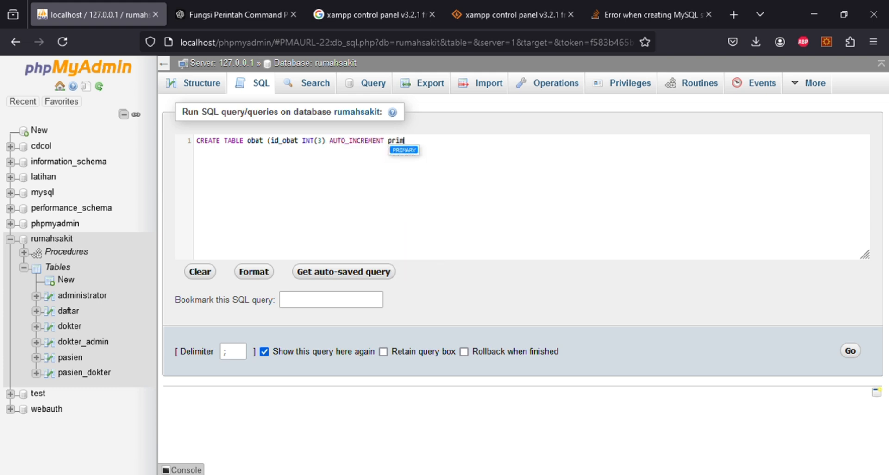
pyautogui.press('BackSpace')
pyautogui.press('BackSpace')
pyautogui.press('BackSpace')
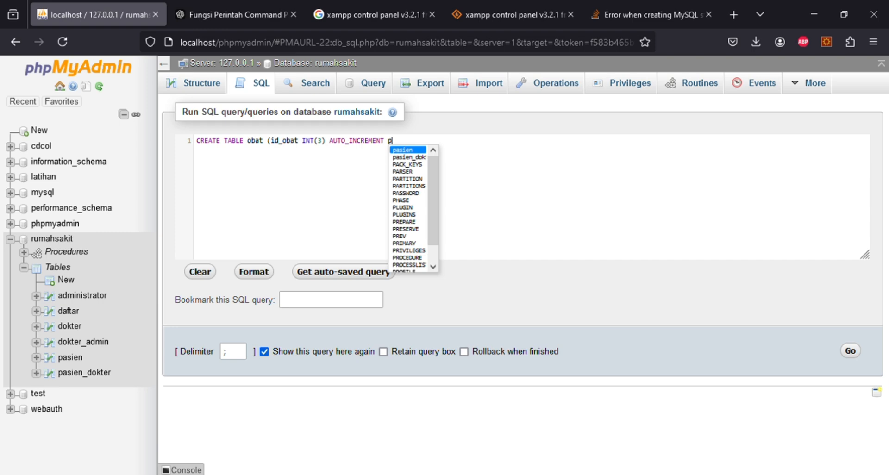
pyautogui.write('rimary')
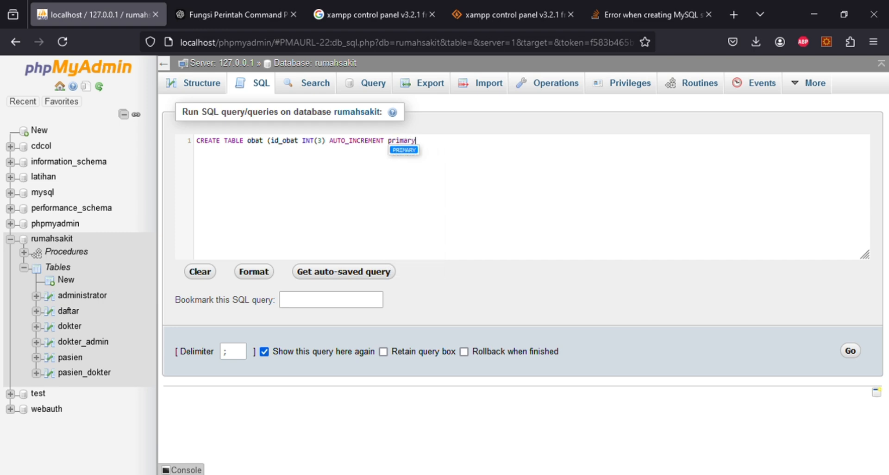
pyautogui.press('Return')
pyautogui.write('ke')
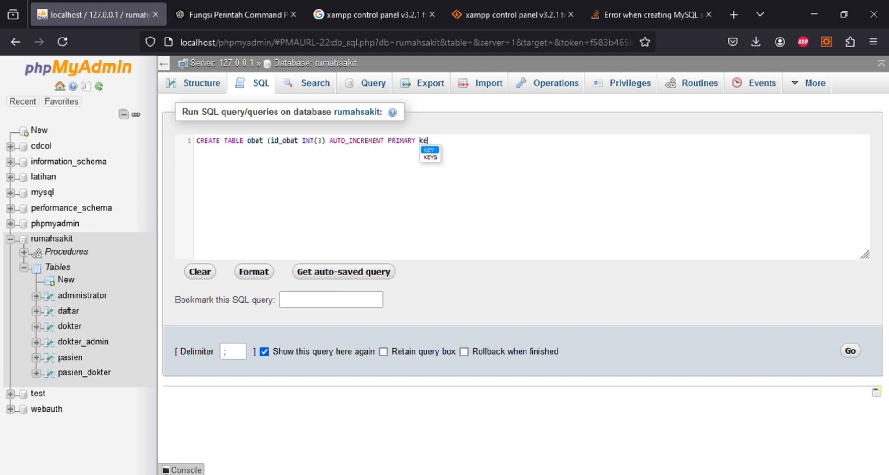
pyautogui.press('Return')
# - Add columns kode_obat VARCHAR(5), nama_obat VARCHAR(30), harga INT(10) and stok INT(5) to close it
pyautogui.write(', k')
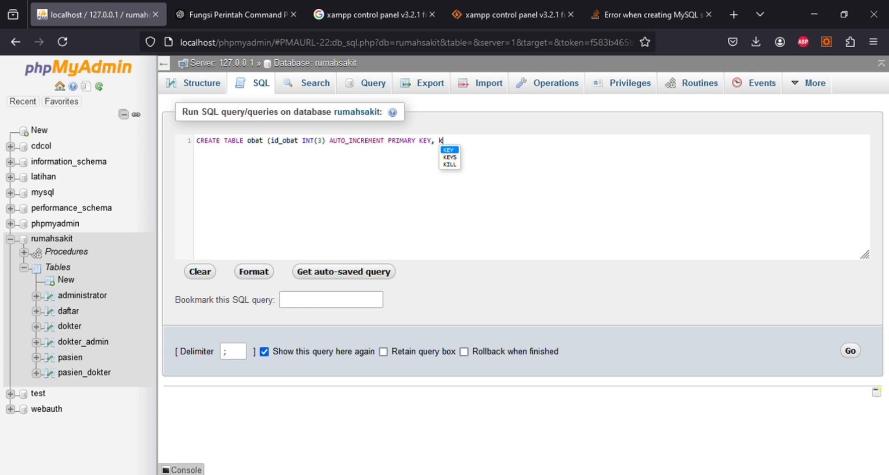
pyautogui.write('ode')
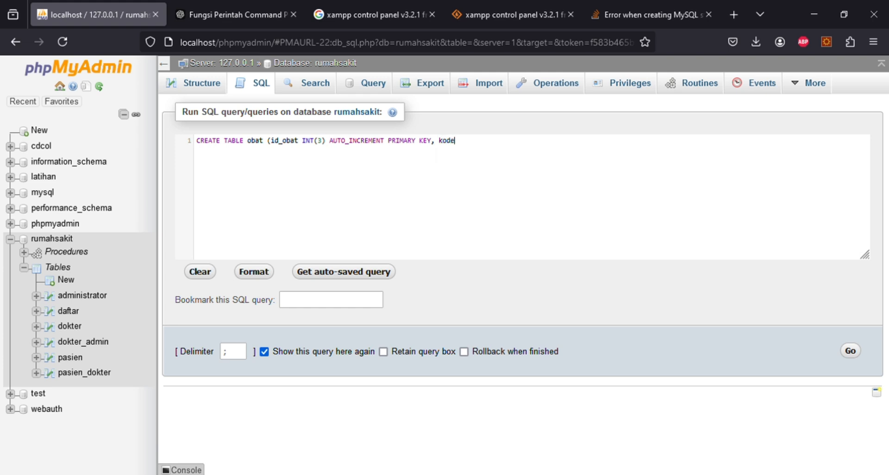
pyautogui.write('_obat var')
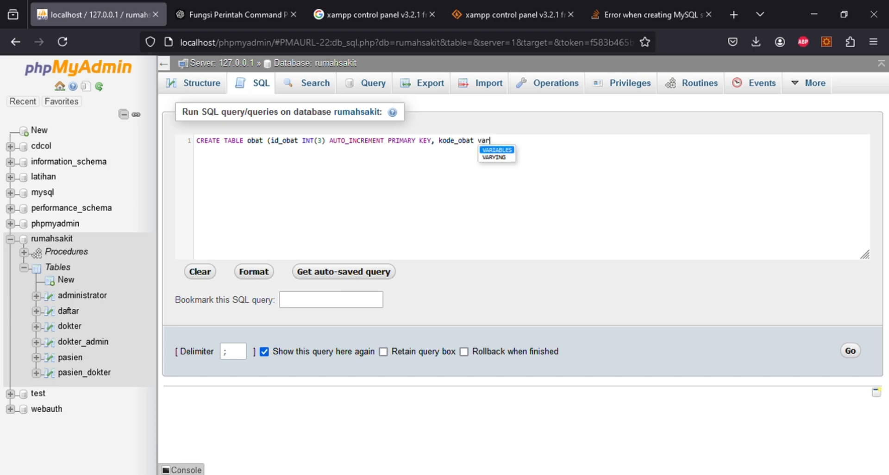
pyautogui.write('ch')
pyautogui.press('BackSpace')
pyautogui.press('BackSpace')
pyautogui.press('BackSpace')
pyautogui.press('BackSpace')
pyautogui.press('BackSpace')
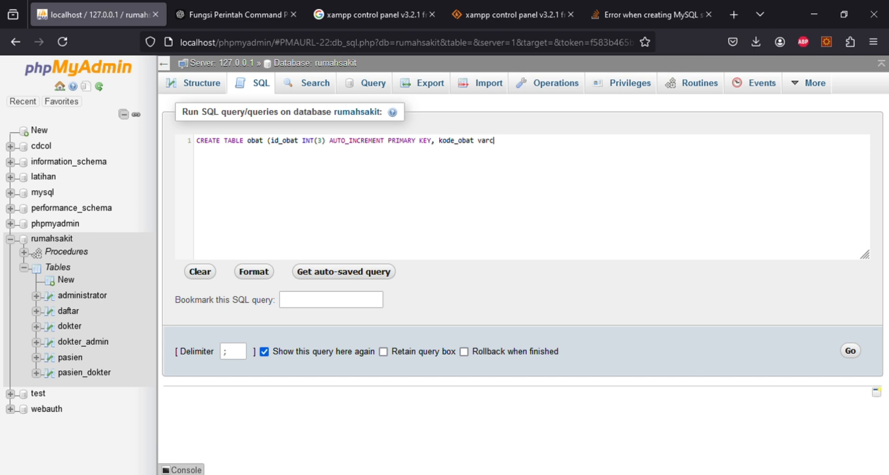
pyautogui.write('VARCHAR(5), nama_obat')
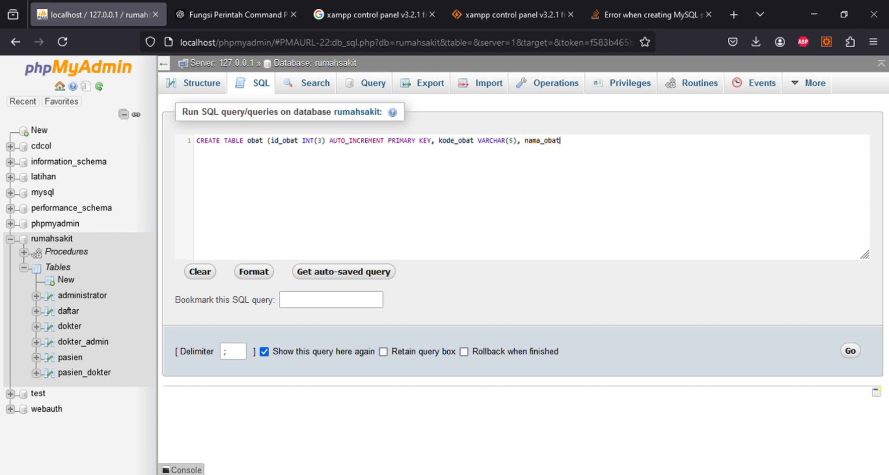
pyautogui.write(' VARCHAR(30), harga INT(')
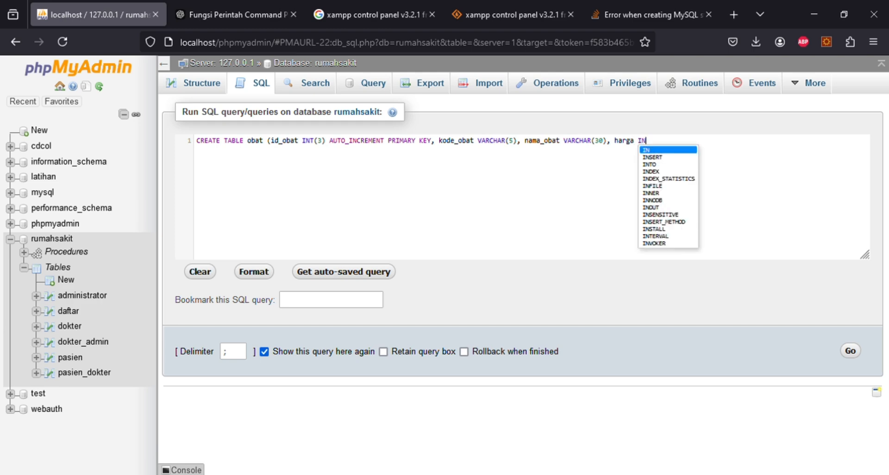
pyautogui.write('10)')
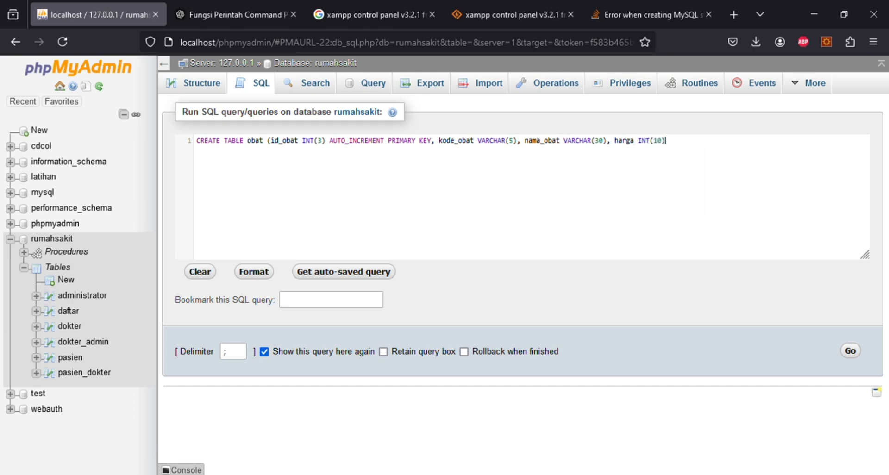
pyautogui.write(', stok INT(5));')
pyautogui.press('Return')
# - Start CREATE TABLE transaksi_obat with id_transaksi INT(5) AUTO_INCREMENT PRIMARY KEY
pyautogui.write('CREATE TAB')
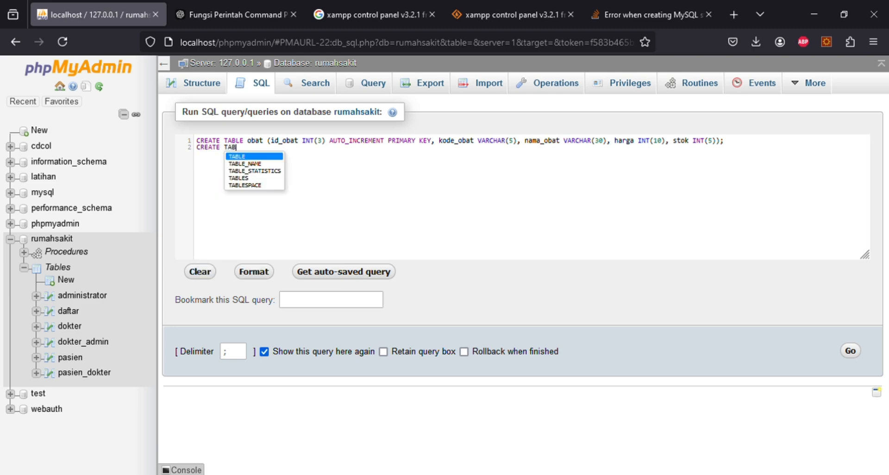
pyautogui.press('Return')
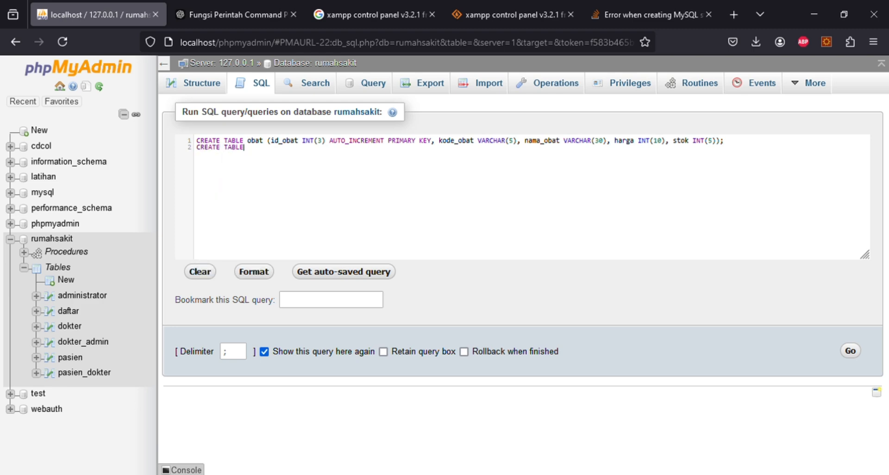
pyautogui.write('transa')
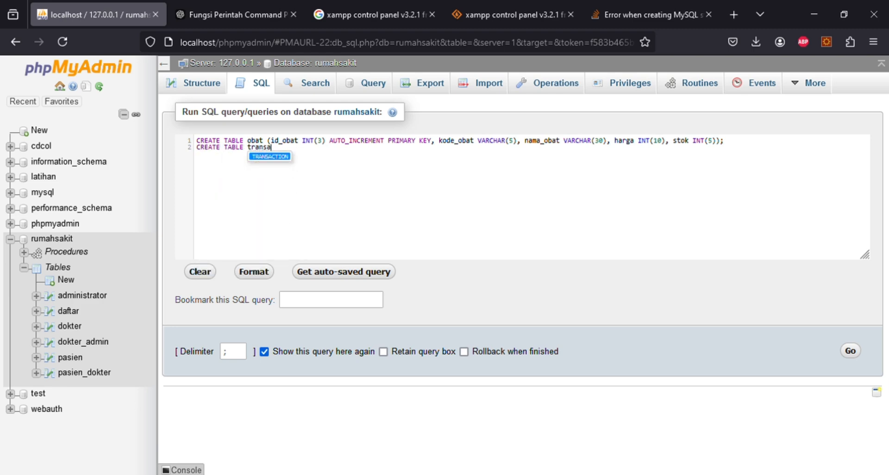
pyautogui.write('ksi_obat')
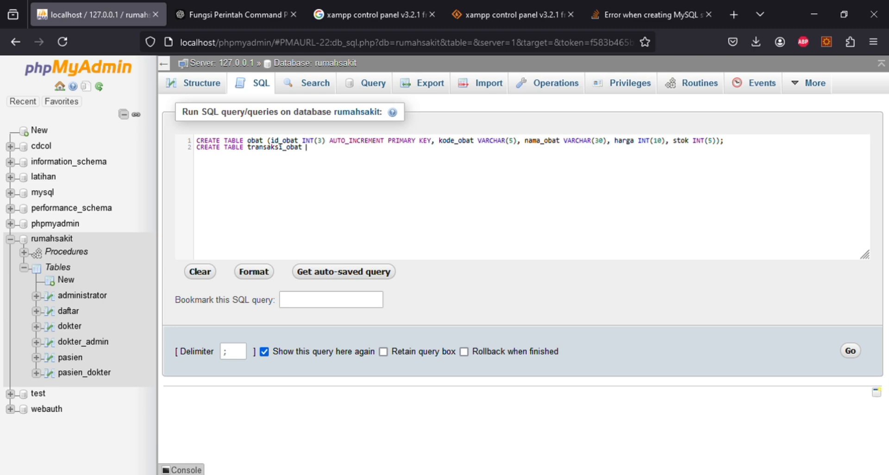
pyautogui.write('(id_transaksi INT(5')
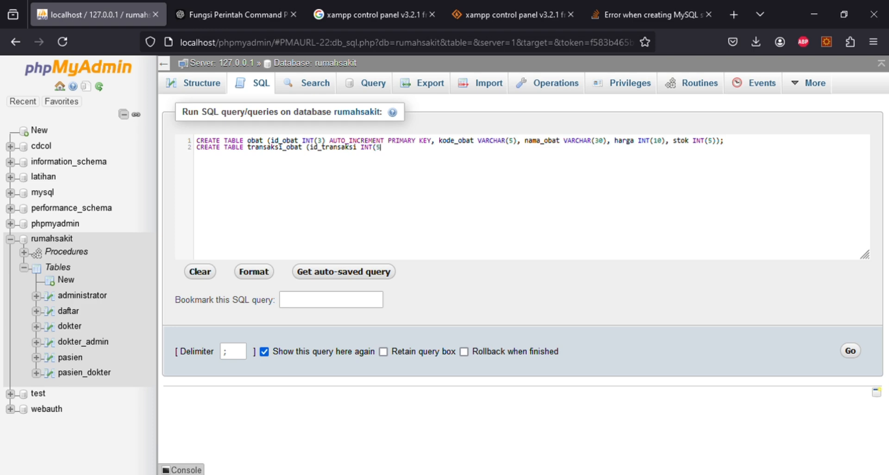
pyautogui.write(') au')
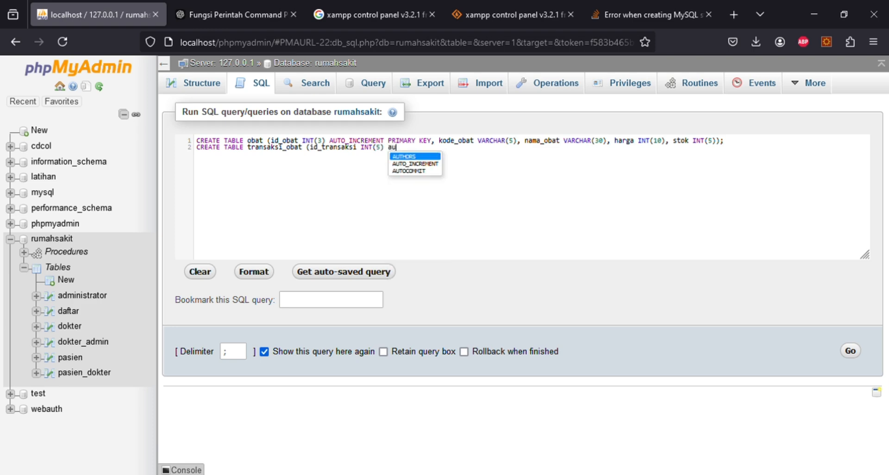
pyautogui.write('to')
pyautogui.press('Return')
pyautogui.write('prim')
pyautogui.press('Return')
pyautogui.write('k')
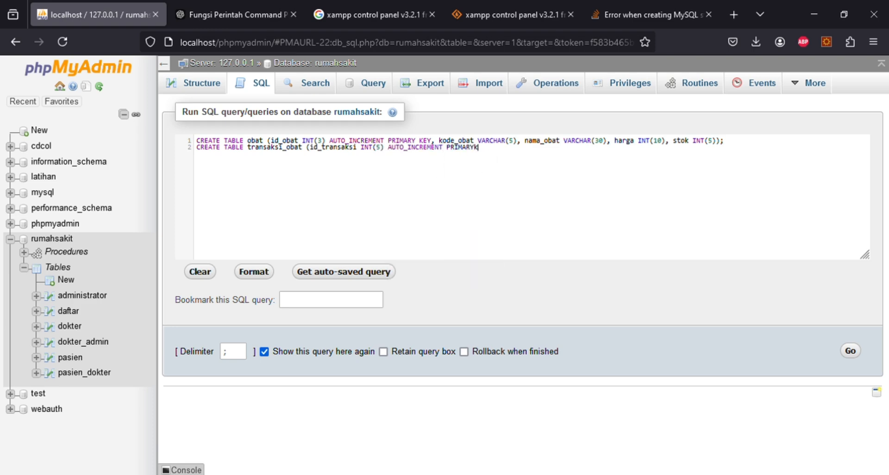
pyautogui.write('ey')
pyautogui.press('BackSpace')
pyautogui.press('BackSpace')
pyautogui.press('BackSpace')
pyautogui.write('k')
pyautogui.press('Return')
# - Add id_pasien INT(6), id_obat INT(3), jumlah INT(10), total_harga INT(10), then run both statements
pyautogui.write(', id_pasien')
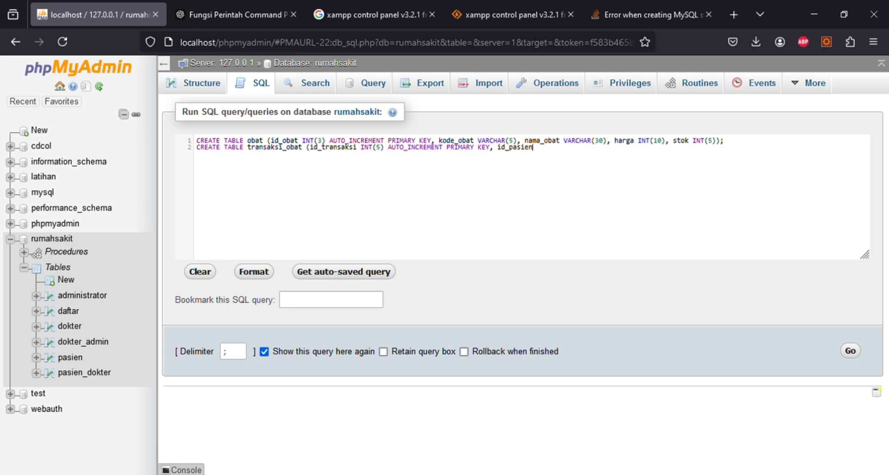
pyautogui.write(' INT(6), id_obat INT(3)')
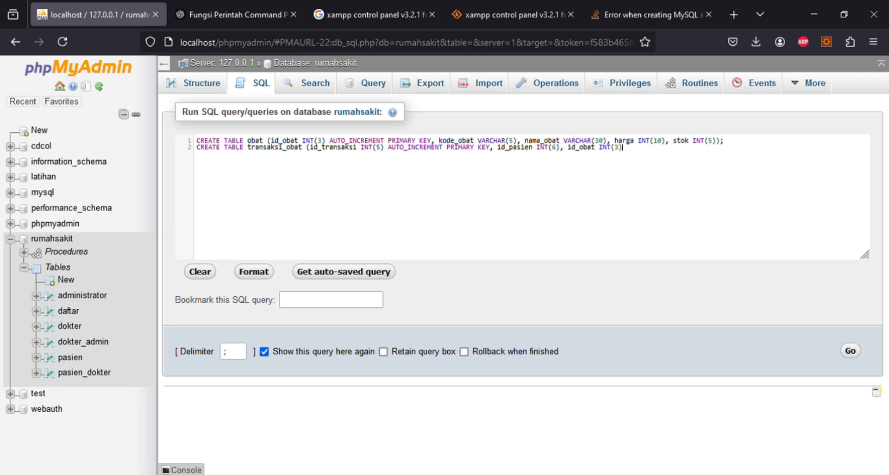
pyautogui.write(', jumlah INT(10), total_ha')
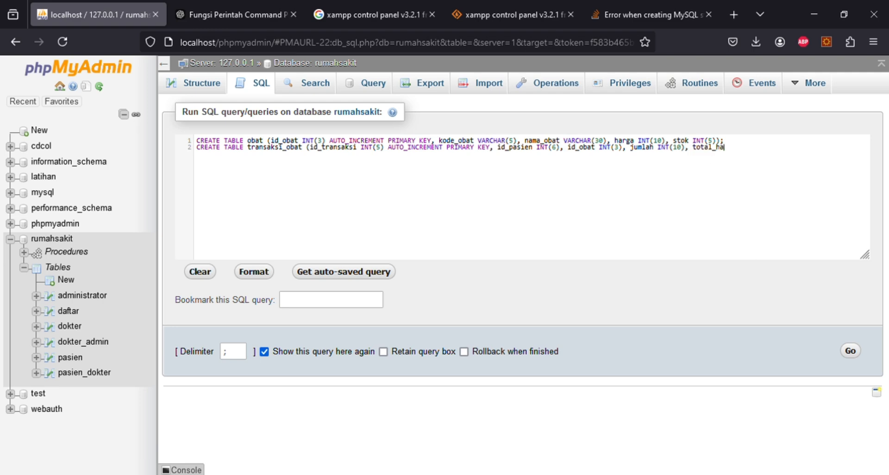
pyautogui.write('rga INT(10));')
pyautogui.click(857, 353)
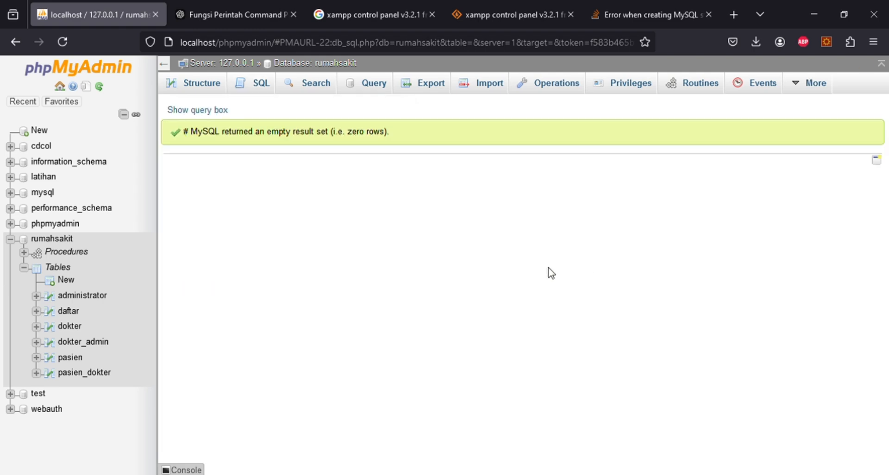
# - Check the new obat table's contents and columns, then return to rumahsakit's 8-table list
pyautogui.click(65, 239)
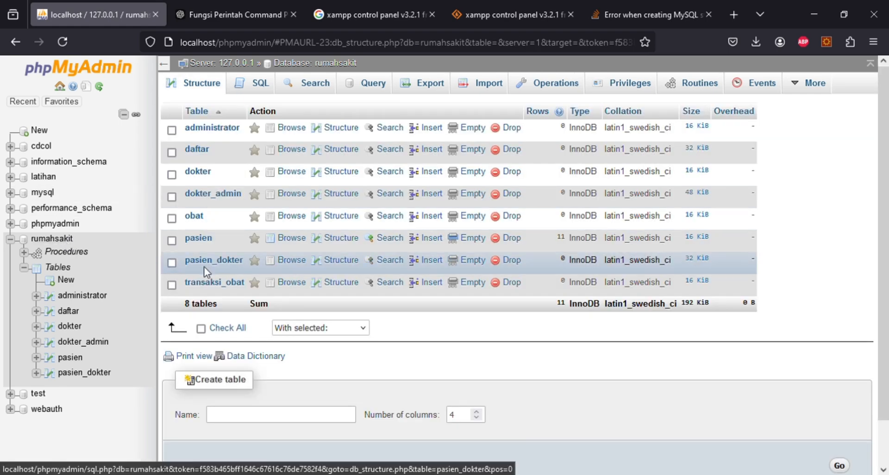
pyautogui.scroll(-2, 205, 264)
pyautogui.scroll(2, 221, 184)
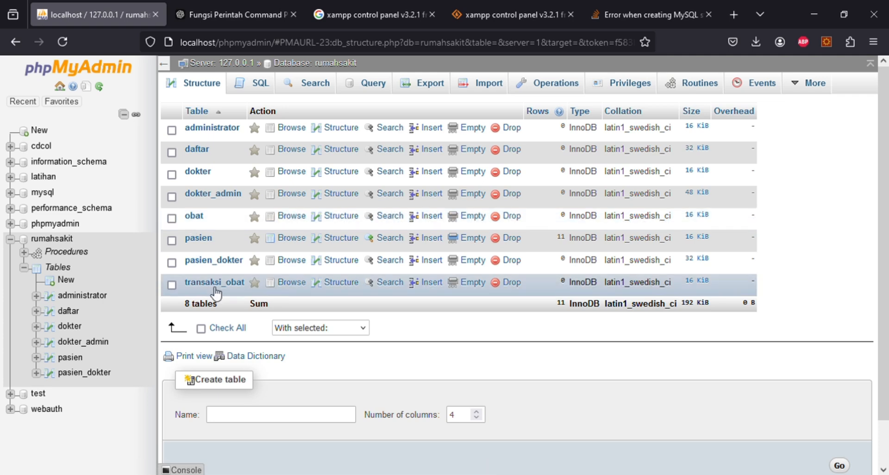
pyautogui.click(194, 217)
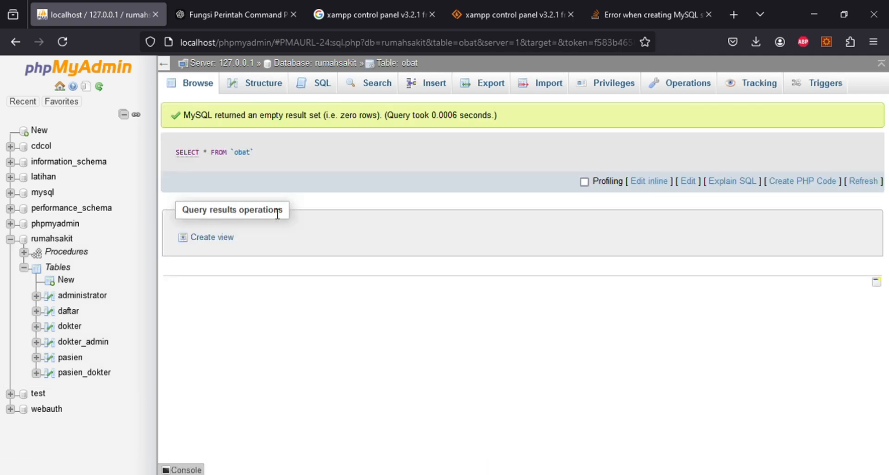
pyautogui.click(273, 91)
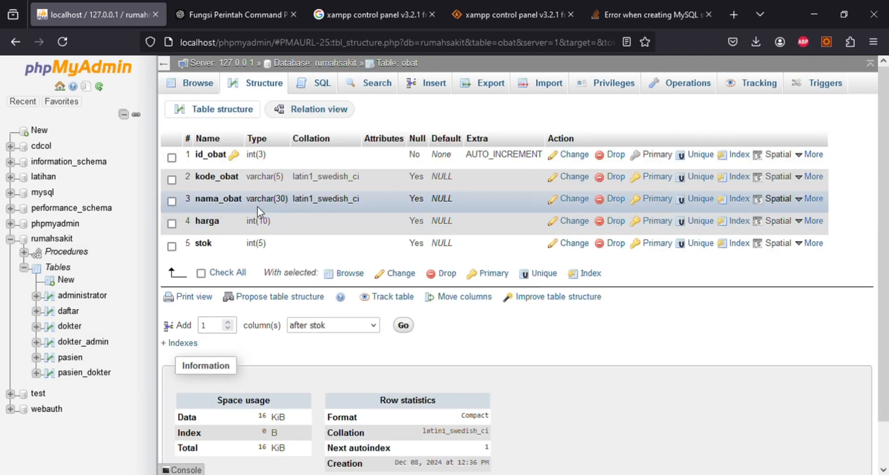
pyautogui.click(52, 239)
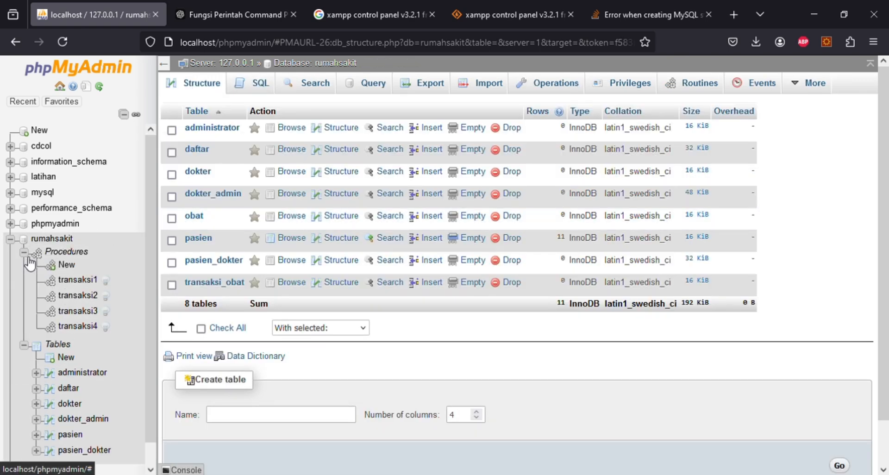
pyautogui.click(23, 253)
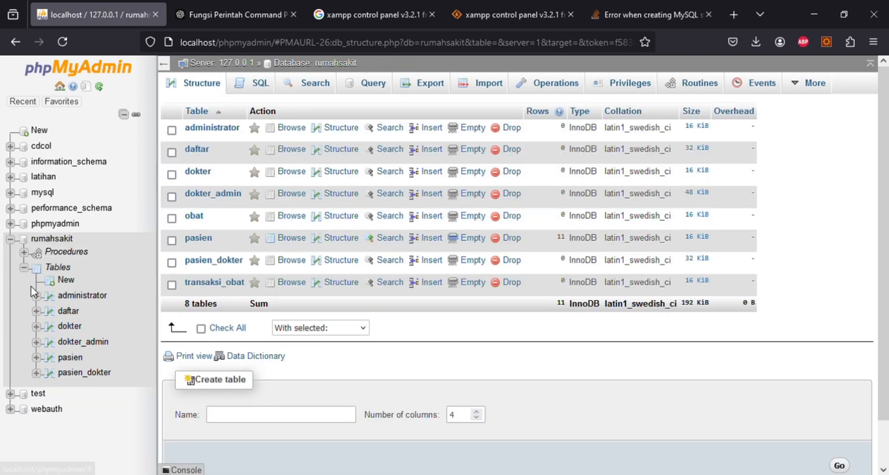
# - Add UNIQUE indexes on transaksi_obat's id_pasien and id_obat columns
pyautogui.click(214, 283)
pyautogui.click(268, 89)
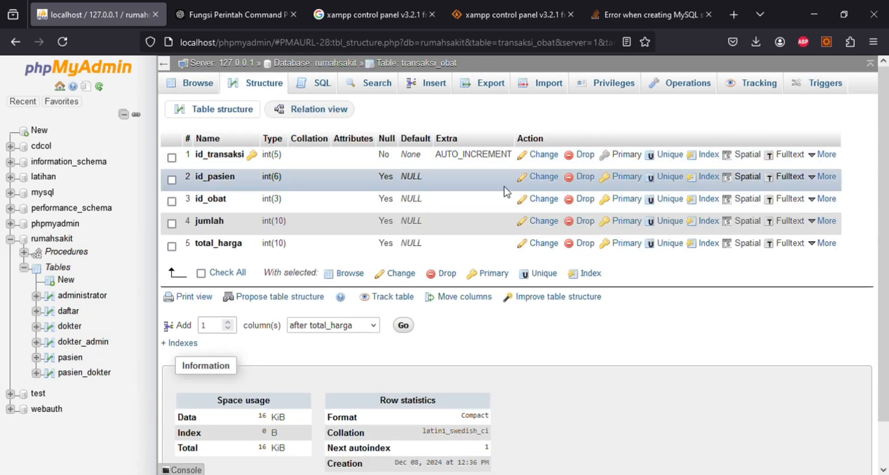
pyautogui.click(673, 178)
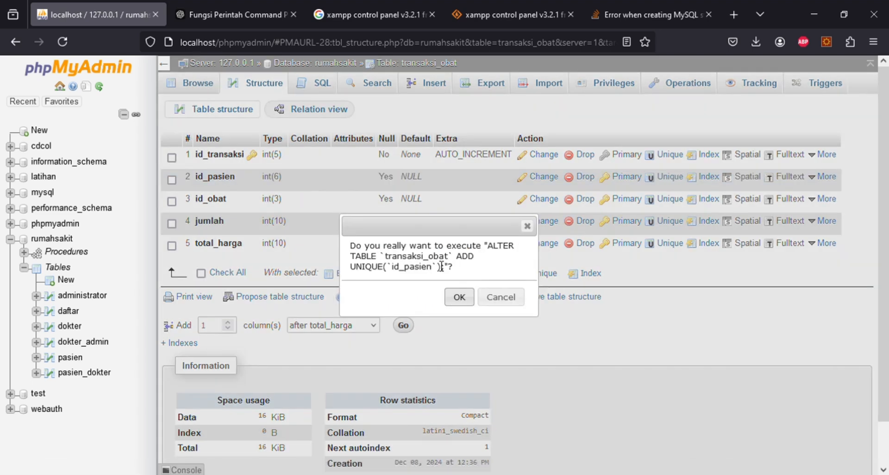
pyautogui.click(460, 299)
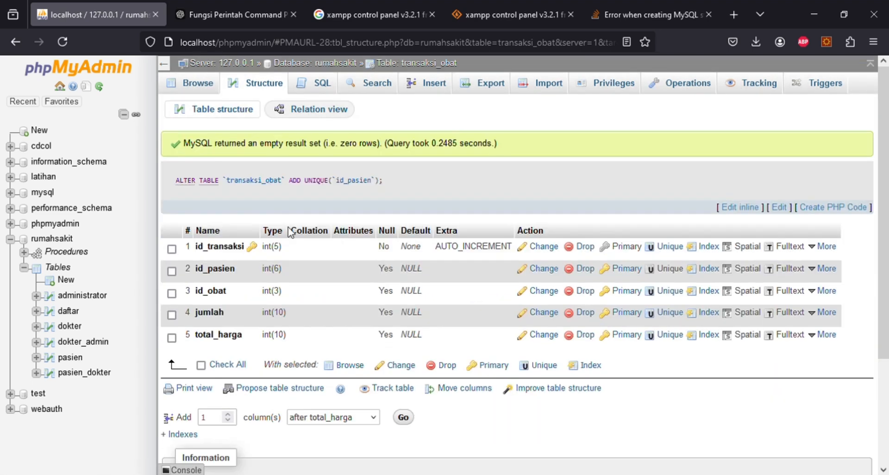
pyautogui.click(663, 292)
pyautogui.click(459, 298)
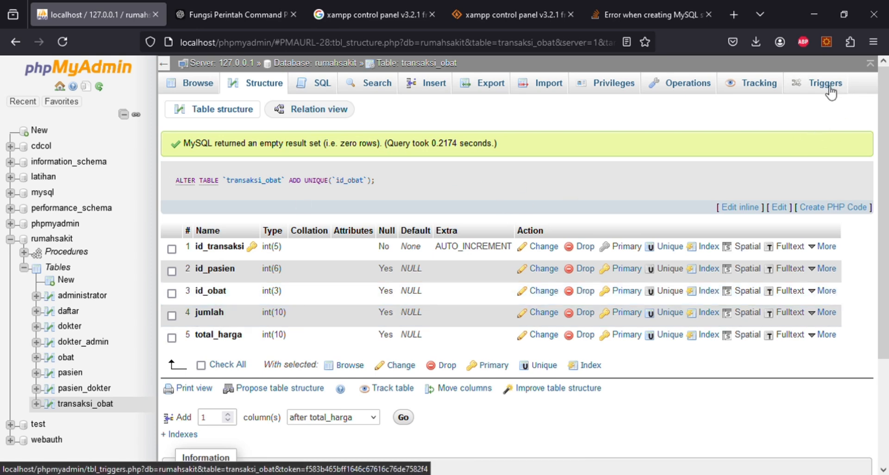
pyautogui.click(61, 238)
# - Open the rumahsakit Designer diagram and reposition the pasien, dokter and daftar tables
pyautogui.moveTo(822, 97)
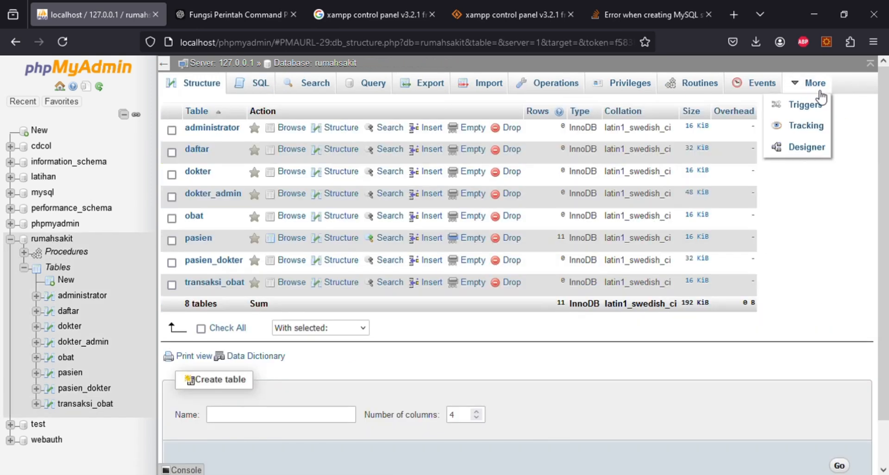
pyautogui.click(805, 144)
pyautogui.scroll(-2, 760, 297)
pyautogui.scroll(-1, 746, 283)
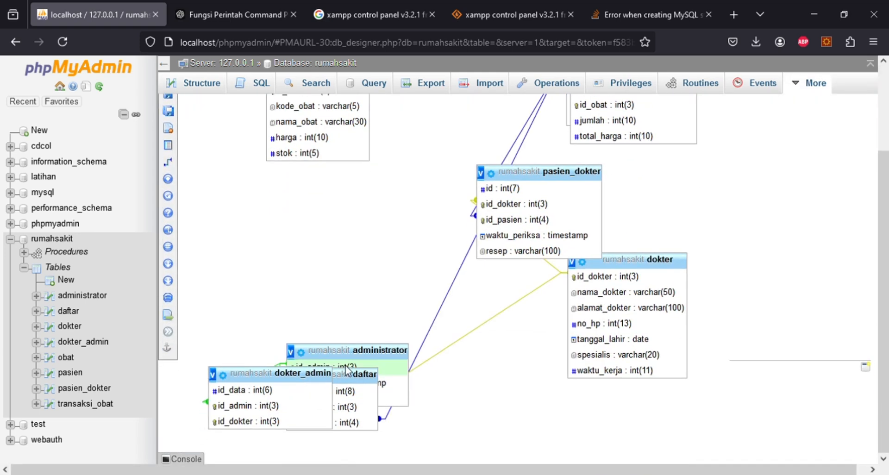
pyautogui.moveTo(352, 351); pyautogui.dragTo(352, 159)
pyautogui.moveTo(301, 374); pyautogui.dragTo(349, 258)
pyautogui.moveTo(342, 375); pyautogui.dragTo(489, 314)
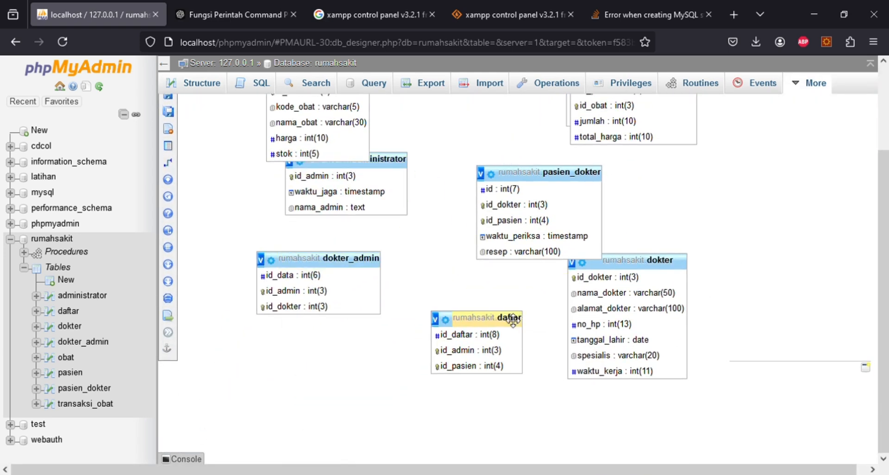
pyautogui.scroll(2, 489, 314)
pyautogui.moveTo(634, 112); pyautogui.dragTo(740, 196)
pyautogui.moveTo(639, 109); pyautogui.dragTo(650, 460)
pyautogui.moveTo(645, 318); pyautogui.dragTo(390, 425)
pyautogui.moveTo(472, 372); pyautogui.dragTo(558, 170)
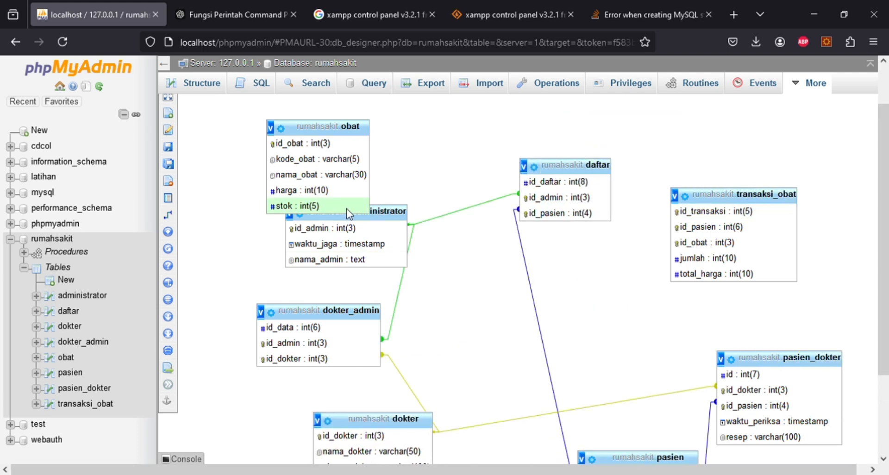
pyautogui.scroll(-3, 654, 322)
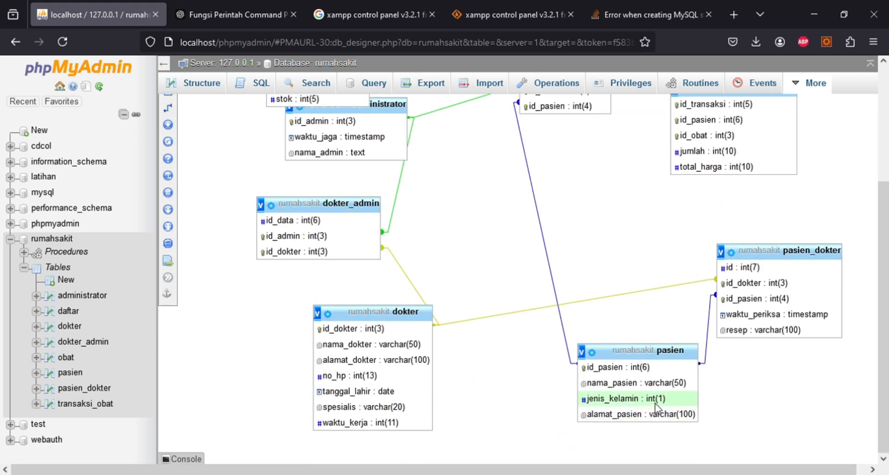
pyautogui.moveTo(652, 351); pyautogui.dragTo(695, 174)
pyautogui.moveTo(776, 254); pyautogui.dragTo(568, 276)
pyautogui.moveTo(681, 173); pyautogui.dragTo(759, 278)
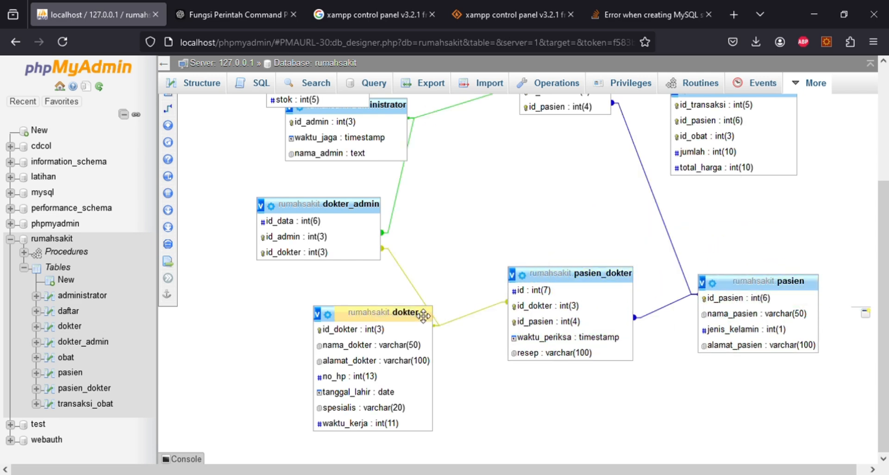
pyautogui.scroll(2, 527, 174)
pyautogui.scroll(3, 360, 109)
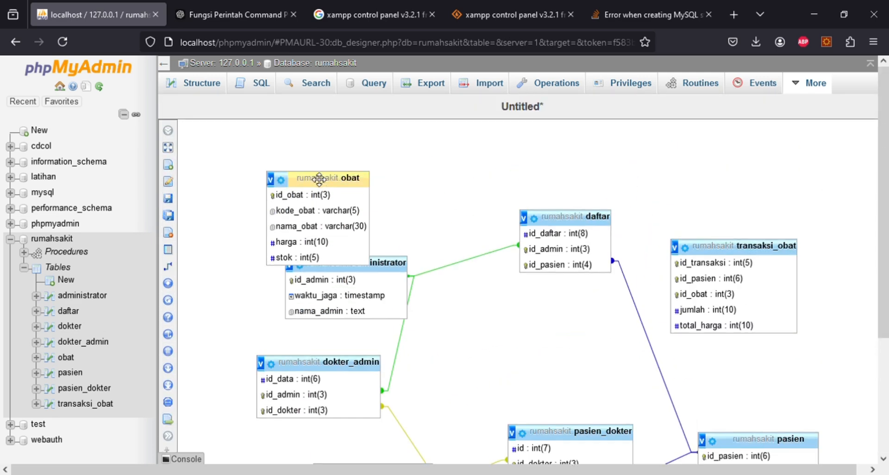
# - Rearrange administrator, dokter_admin, daftar and transaksi_obat, with obat placed lower down
pyautogui.moveTo(318, 179); pyautogui.dragTo(606, 295)
pyautogui.moveTo(360, 267); pyautogui.dragTo(347, 183)
pyautogui.moveTo(324, 361); pyautogui.dragTo(313, 296)
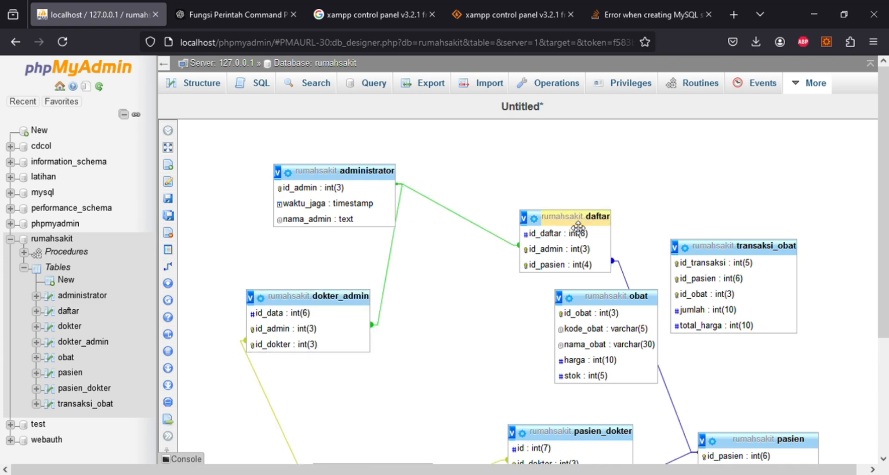
pyautogui.moveTo(597, 216); pyautogui.dragTo(615, 157)
pyautogui.moveTo(736, 245); pyautogui.dragTo(765, 143)
pyautogui.moveTo(336, 157); pyautogui.dragTo(443, 169)
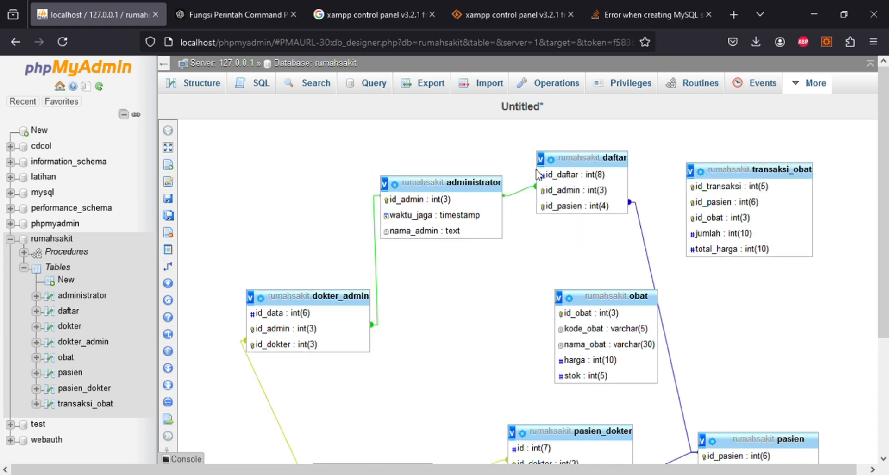
pyautogui.moveTo(298, 305); pyautogui.dragTo(283, 192)
pyautogui.scroll(-4, 534, 293)
pyautogui.scroll(2, 371, 278)
pyautogui.moveTo(324, 309); pyautogui.dragTo(265, 232)
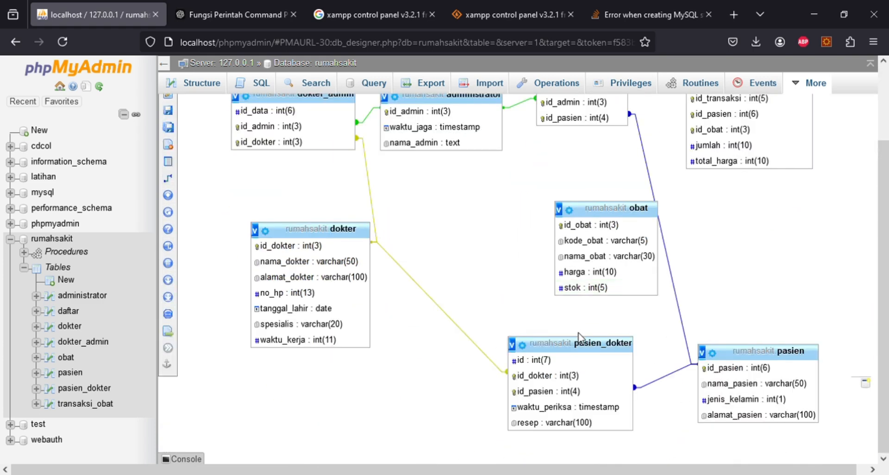
pyautogui.moveTo(547, 404); pyautogui.dragTo(442, 283)
pyautogui.moveTo(602, 273); pyautogui.dragTo(557, 395)
pyautogui.moveTo(760, 359); pyautogui.dragTo(635, 215)
pyautogui.scroll(-2, 579, 341)
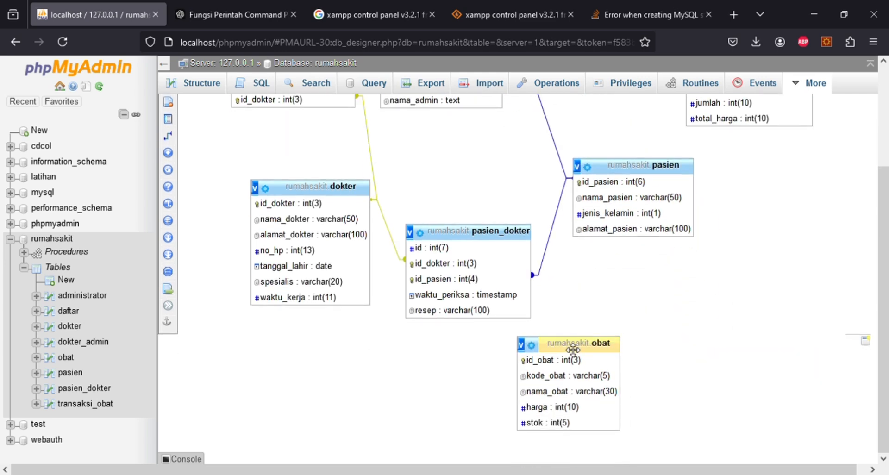
pyautogui.moveTo(579, 341); pyautogui.dragTo(574, 378)
pyautogui.scroll(3, 735, 301)
pyautogui.moveTo(761, 233); pyautogui.dragTo(740, 472)
pyautogui.scroll(-4, 760, 288)
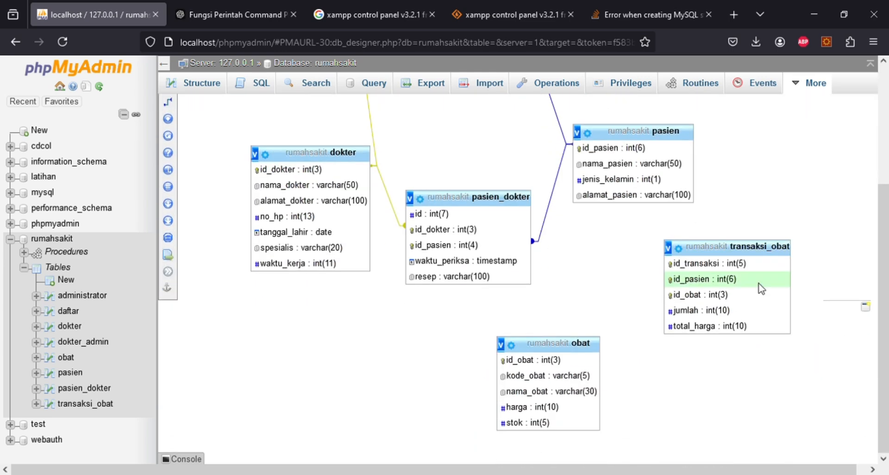
# - Link transaksi_obat.id_obat to obat.id_obat with ON DELETE and ON UPDATE CASCADE
pyautogui.moveTo(176, 103)
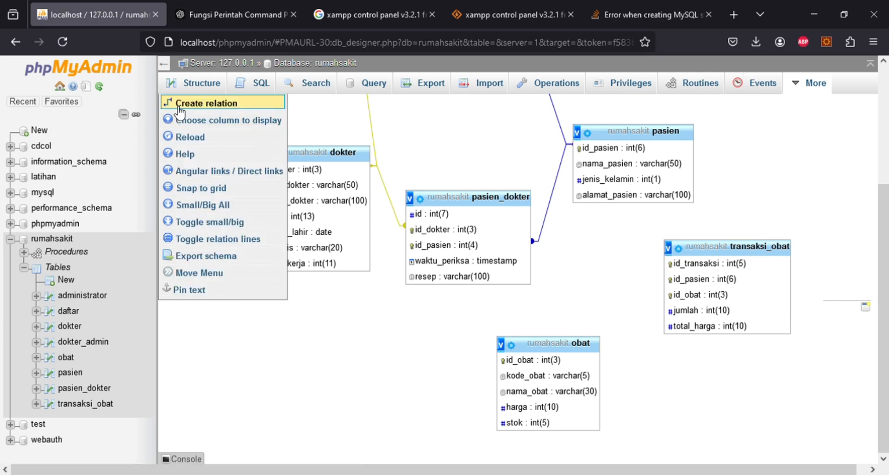
pyautogui.click(232, 103)
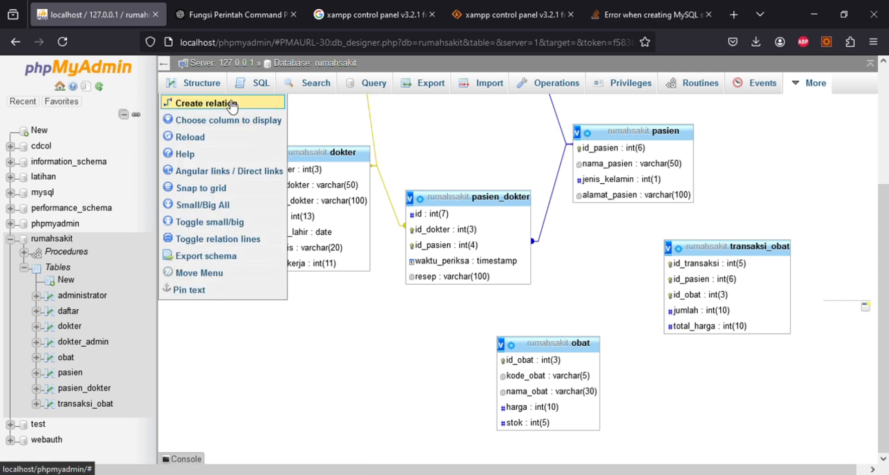
pyautogui.click(538, 361)
pyautogui.click(695, 295)
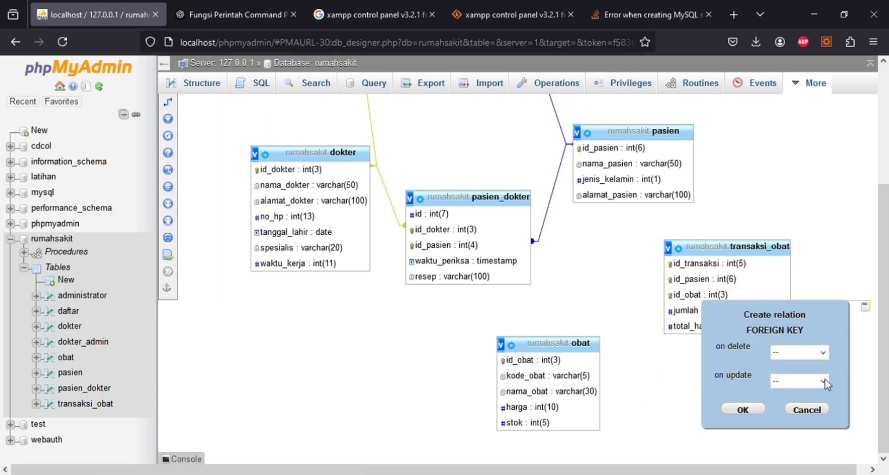
pyautogui.click(826, 351)
pyautogui.press('Down')
pyautogui.press('Tab')
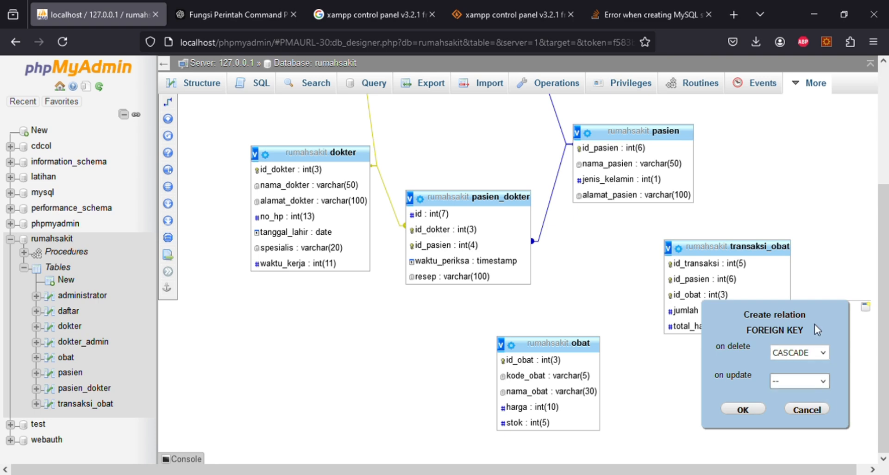
pyautogui.press('Down')
pyautogui.click(743, 409)
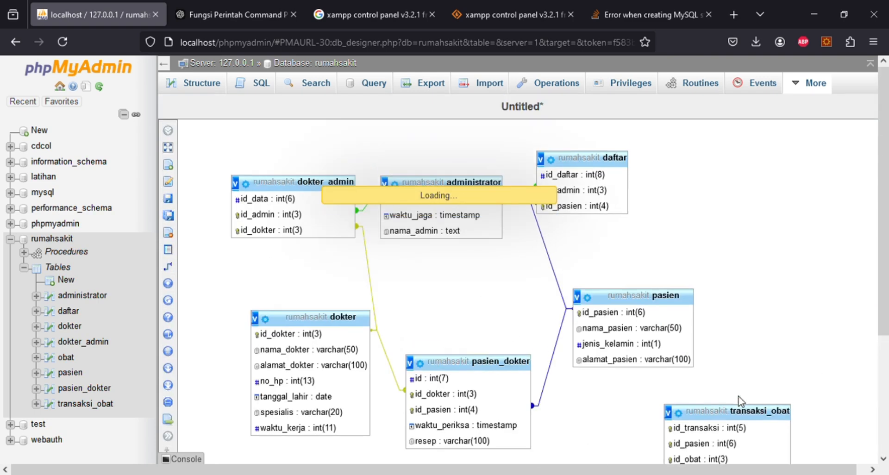
# - Rearrange the diagram, moving pasien right, transaksi_obat bottom right, and dokter_admin far left
pyautogui.scroll(-1, 501, 257)
pyautogui.moveTo(546, 170); pyautogui.dragTo(551, 434)
pyautogui.scroll(-4, 661, 337)
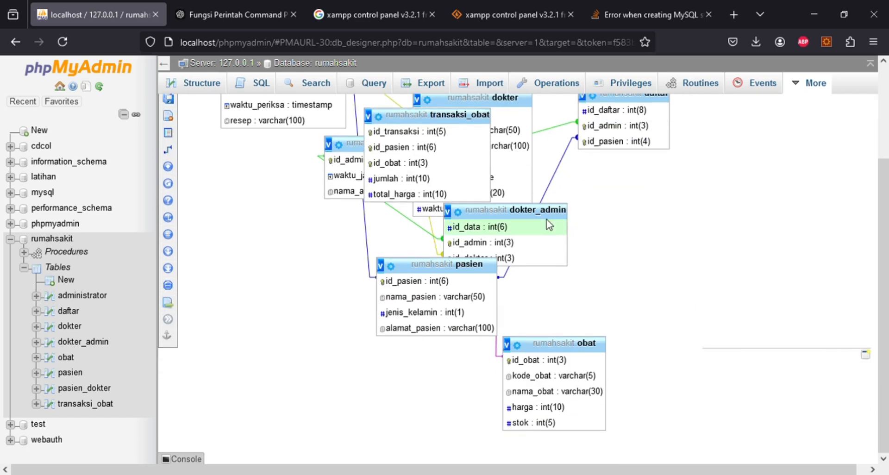
pyautogui.moveTo(548, 216); pyautogui.dragTo(766, 179)
pyautogui.moveTo(488, 275); pyautogui.dragTo(821, 275)
pyautogui.moveTo(651, 98); pyautogui.dragTo(790, 117)
pyautogui.moveTo(723, 177); pyautogui.dragTo(209, 228)
pyautogui.moveTo(443, 123); pyautogui.dragTo(750, 376)
pyautogui.moveTo(482, 99); pyautogui.dragTo(579, 74)
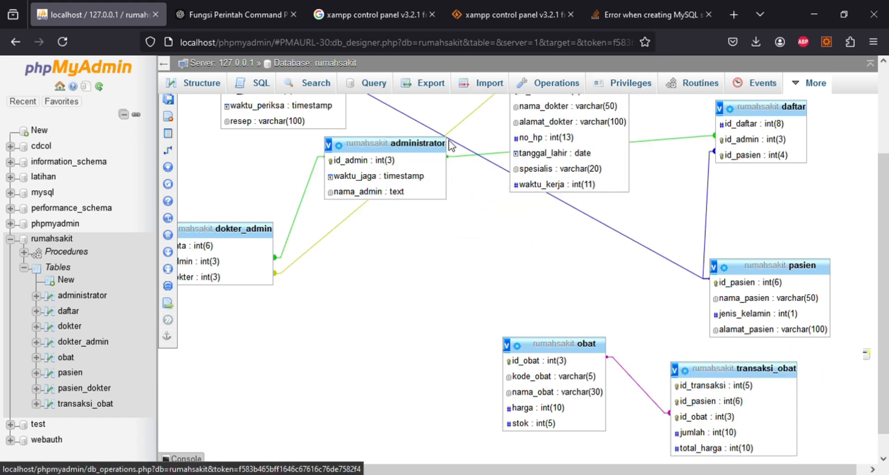
pyautogui.moveTo(385, 145); pyautogui.dragTo(380, 218)
# - Try linking transaksi_obat.id_pasien to pasien.id_pasien with ON DELETE CASCADE, failing twice with error #1452
pyautogui.moveTo(169, 150)
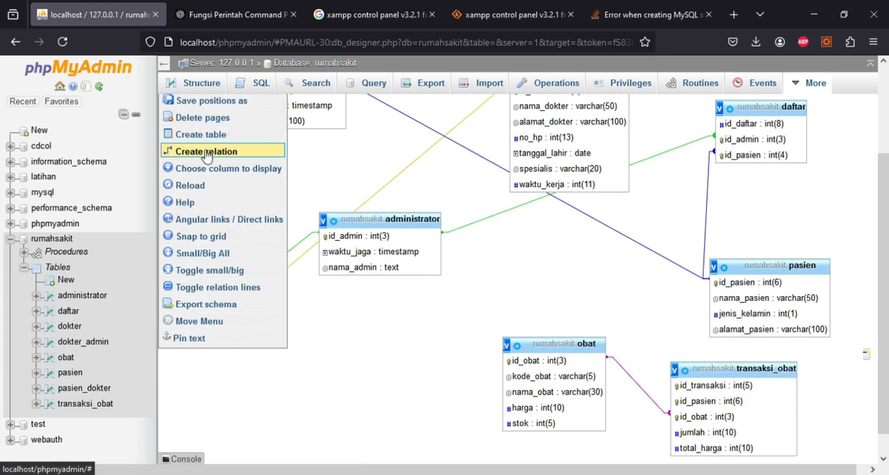
pyautogui.click(197, 150)
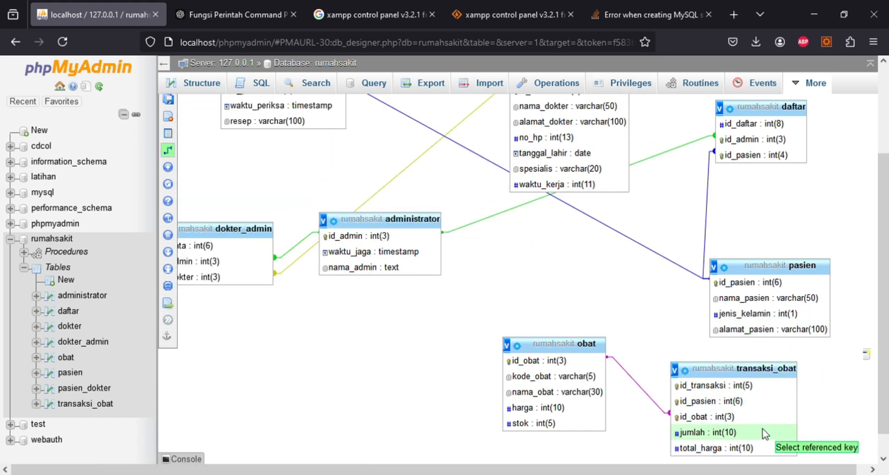
pyautogui.click(722, 402)
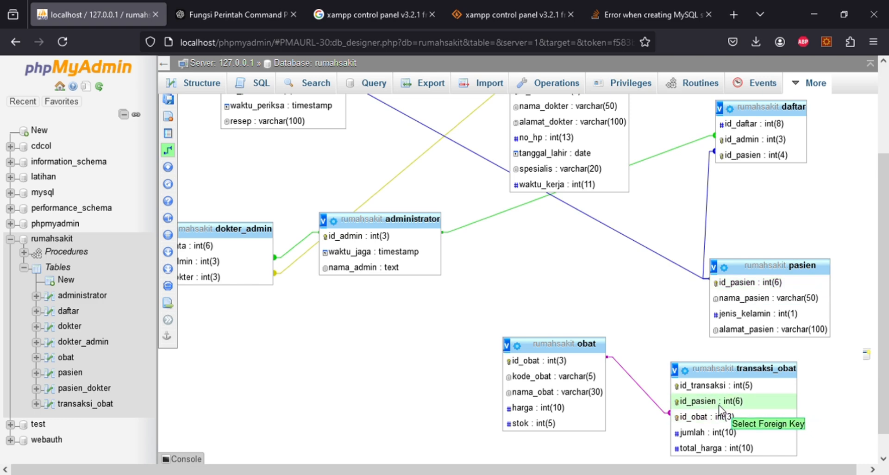
pyautogui.click(723, 284)
pyautogui.click(826, 345)
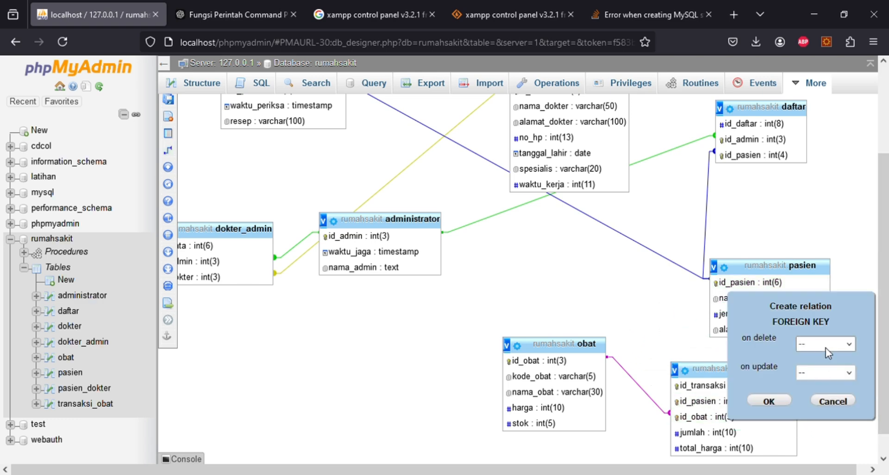
pyautogui.click(827, 391)
pyautogui.click(768, 401)
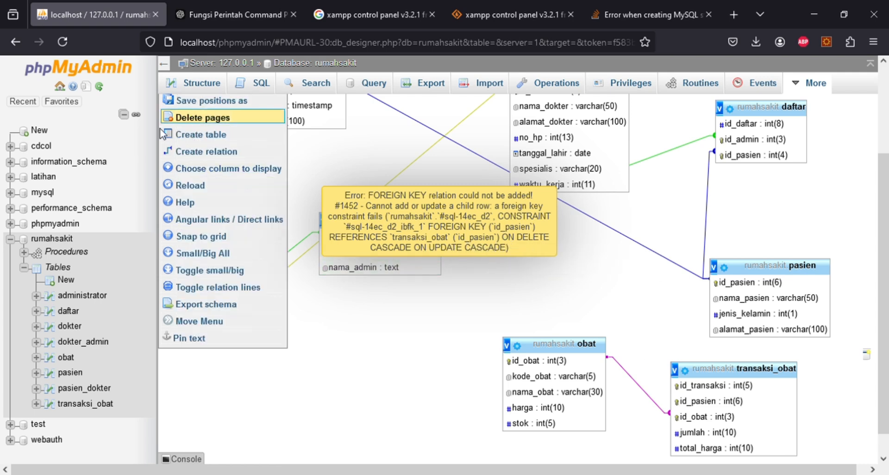
pyautogui.click(195, 150)
pyautogui.click(712, 406)
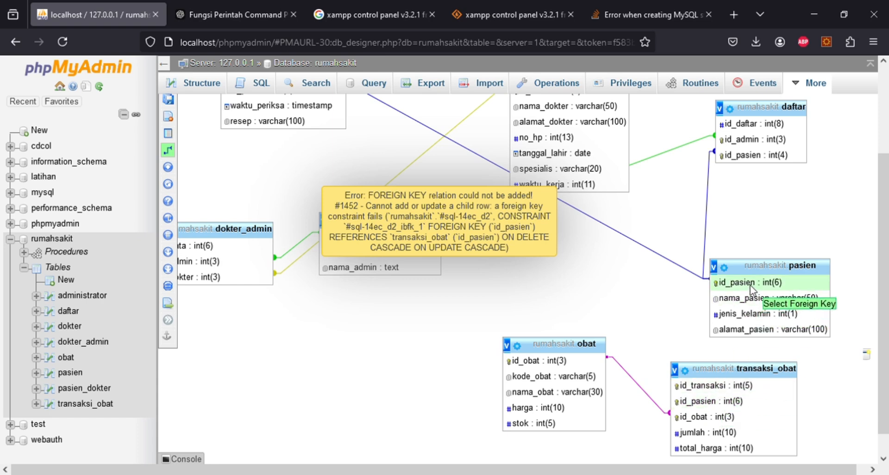
pyautogui.click(750, 284)
pyautogui.click(797, 399)
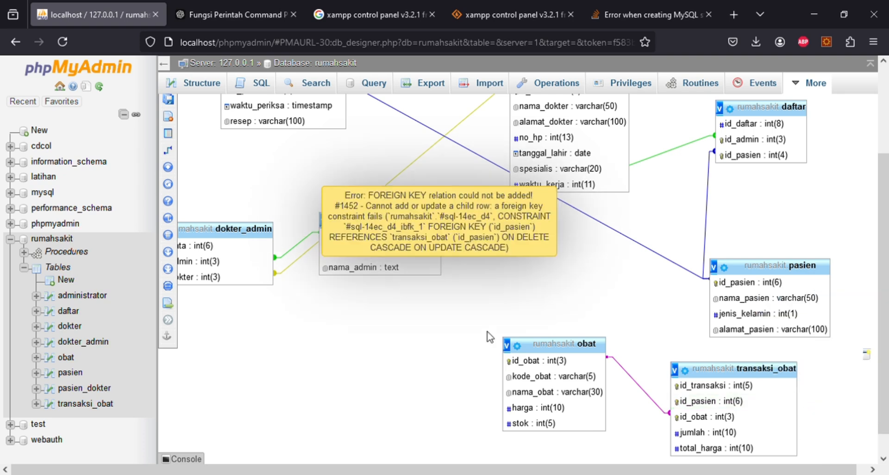
# - Redo the relation with pasien's id_pasien as the referenced key and transaksi_obat's as foreign key
pyautogui.moveTo(167, 150)
pyautogui.click(194, 150)
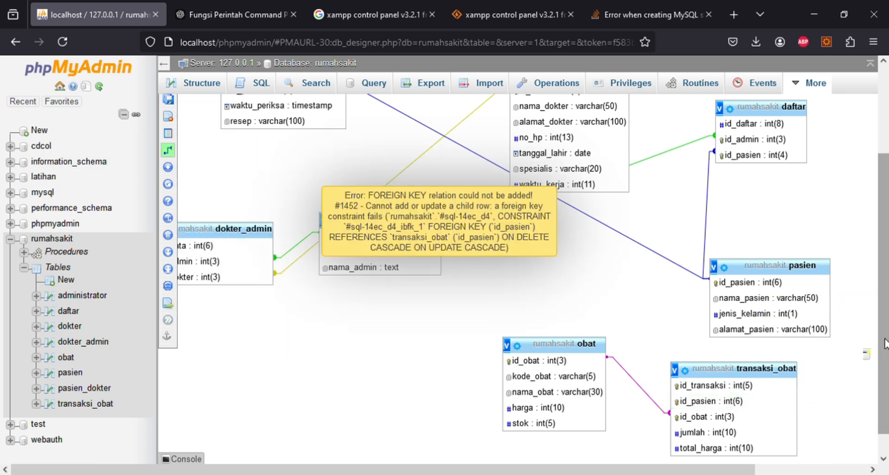
pyautogui.click(732, 285)
pyautogui.click(713, 402)
pyautogui.click(740, 438)
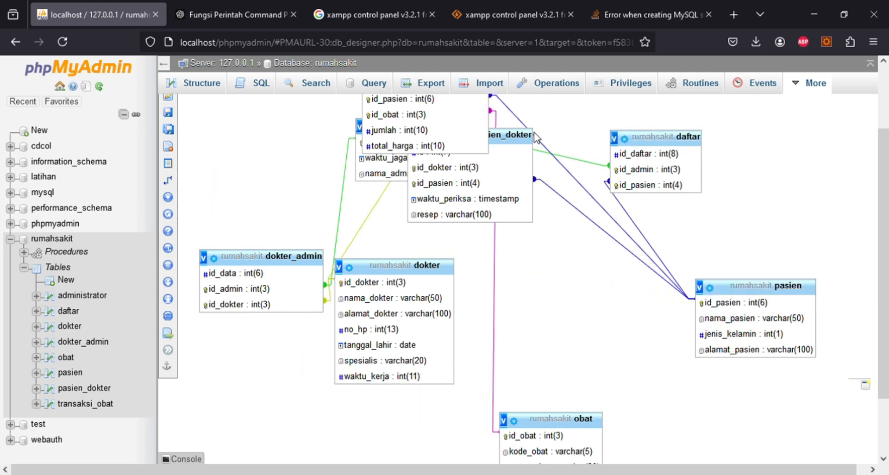
# - Tidy the diagram, placing transaksi_obat below pasien beside obat, then show rumahsakit's table list
pyautogui.scroll(2, 482, 176)
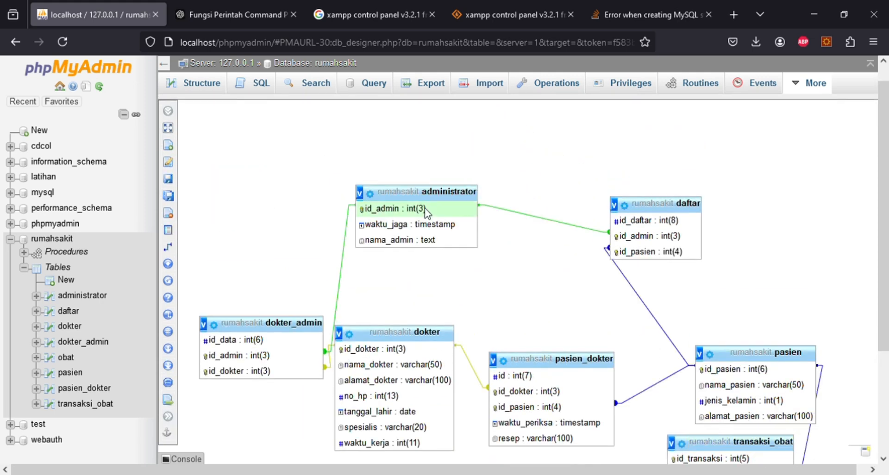
pyautogui.moveTo(278, 322); pyautogui.dragTo(288, 193)
pyautogui.moveTo(403, 332); pyautogui.dragTo(291, 339)
pyautogui.moveTo(579, 359); pyautogui.dragTo(478, 352)
pyautogui.moveTo(674, 216); pyautogui.dragTo(615, 204)
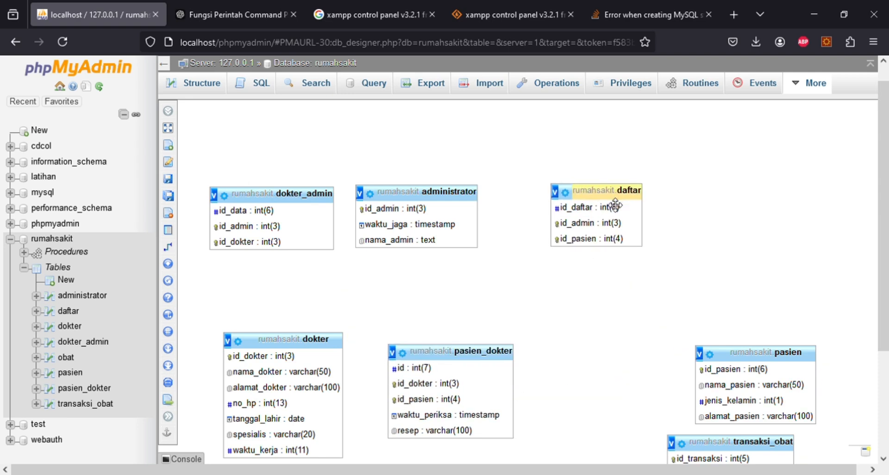
pyautogui.moveTo(765, 357); pyautogui.dragTo(665, 349)
pyautogui.scroll(-4, 681, 325)
pyautogui.moveTo(802, 308); pyautogui.dragTo(641, 341)
pyautogui.moveTo(476, 392); pyautogui.dragTo(488, 349)
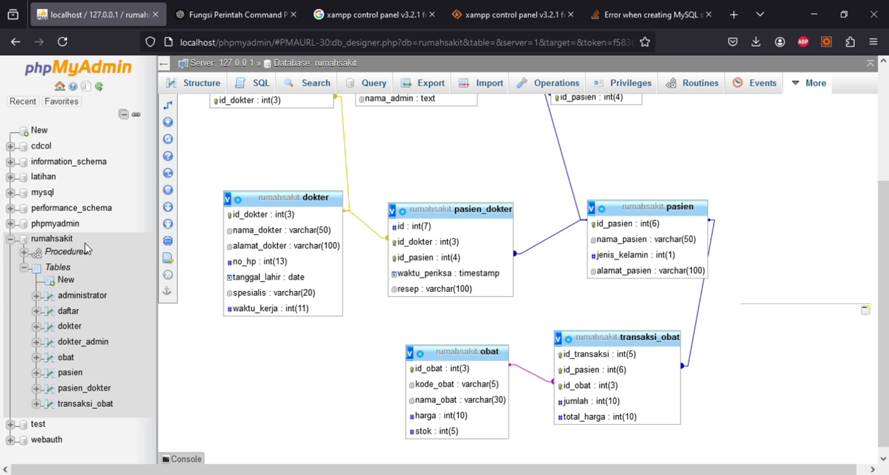
pyautogui.click(51, 238)
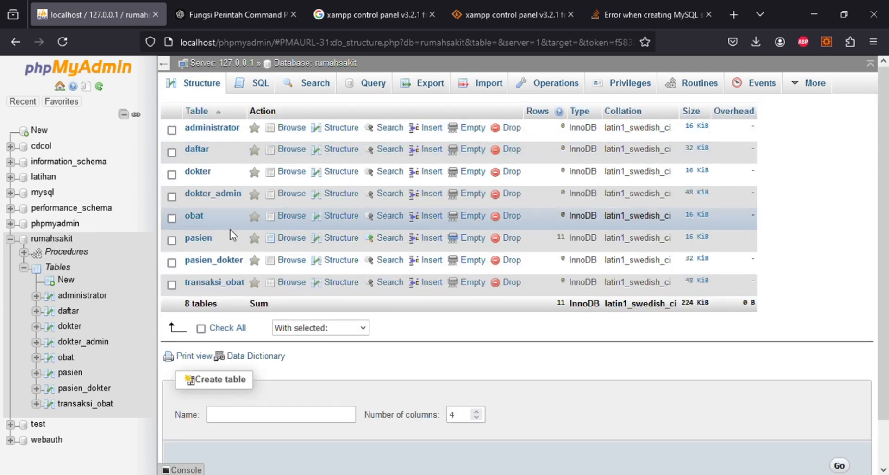
# - In rumahsakit's SQL editor, write an INSERT into obat adding Amlodipin: code A1, price 3000, stock 120
pyautogui.click(254, 84)
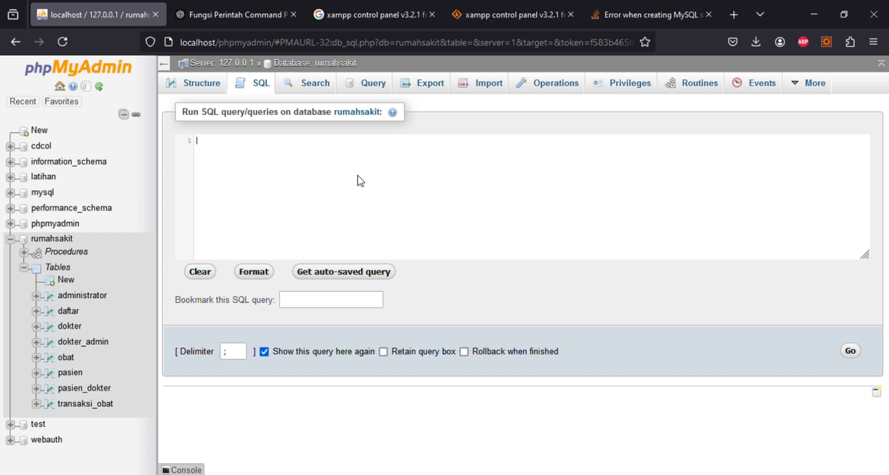
pyautogui.write('i')
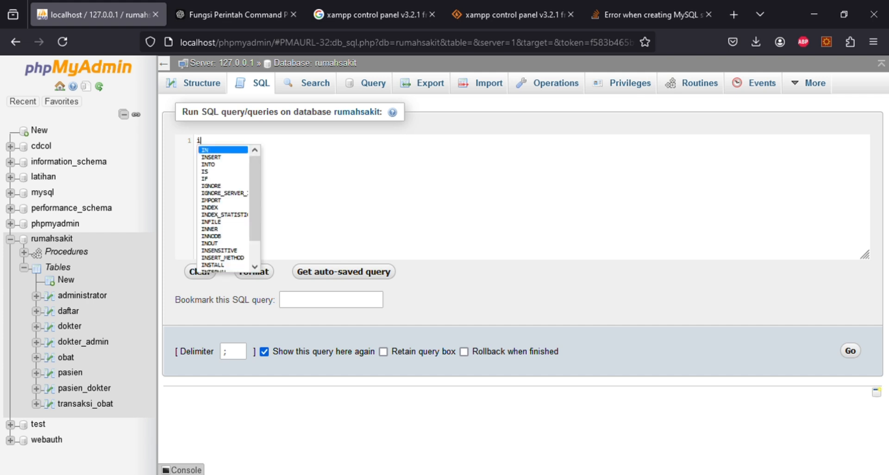
pyautogui.write('nse')
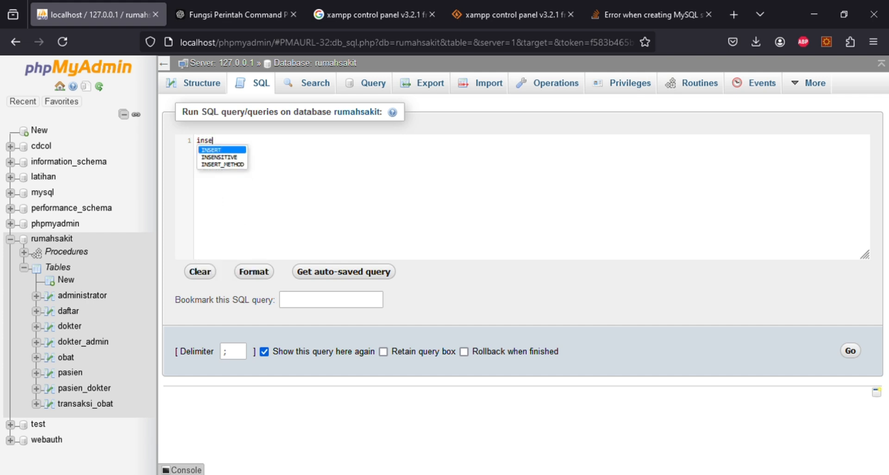
pyautogui.press('Return')
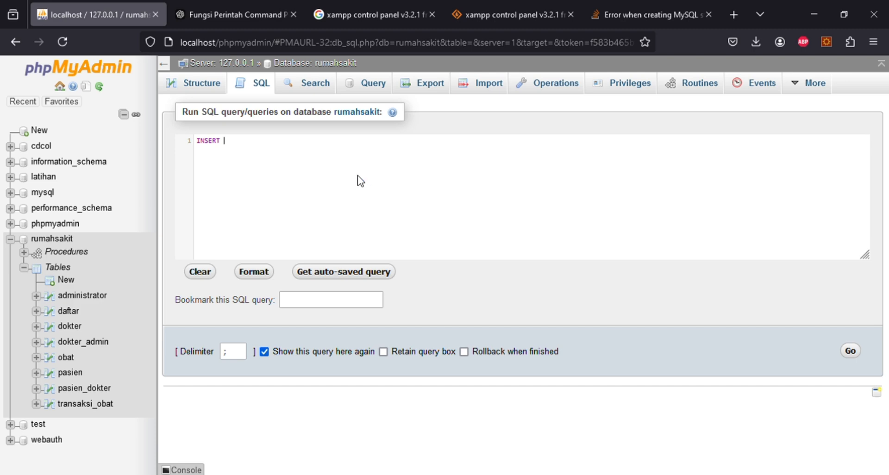
pyautogui.write('into ')
pyautogui.write('in')
pyautogui.write('to')
pyautogui.press('Return')
pyautogui.write('ob')
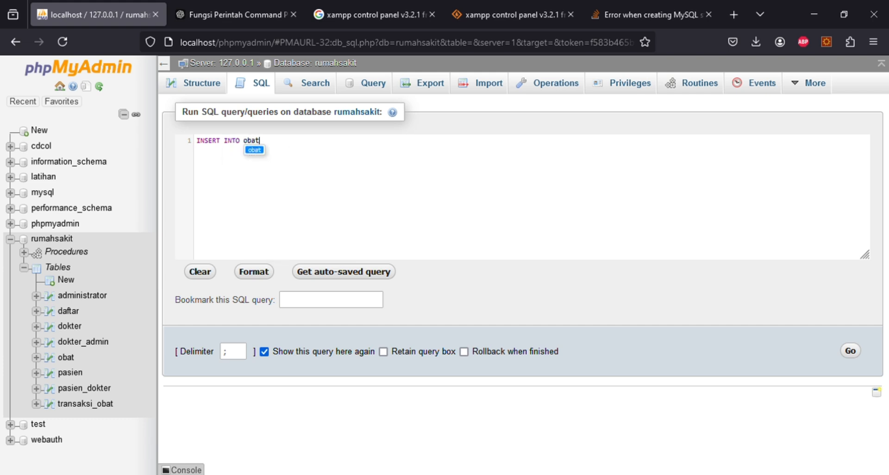
pyautogui.write('at')
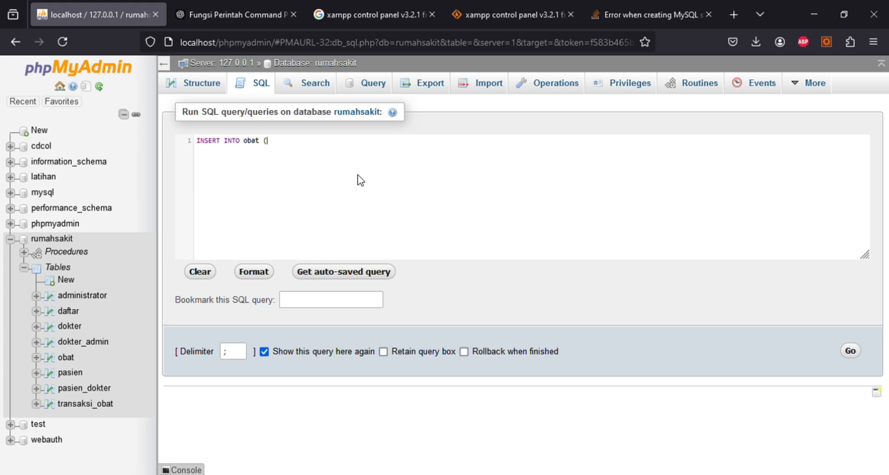
pyautogui.write('id_obat, kode_obat, nama')
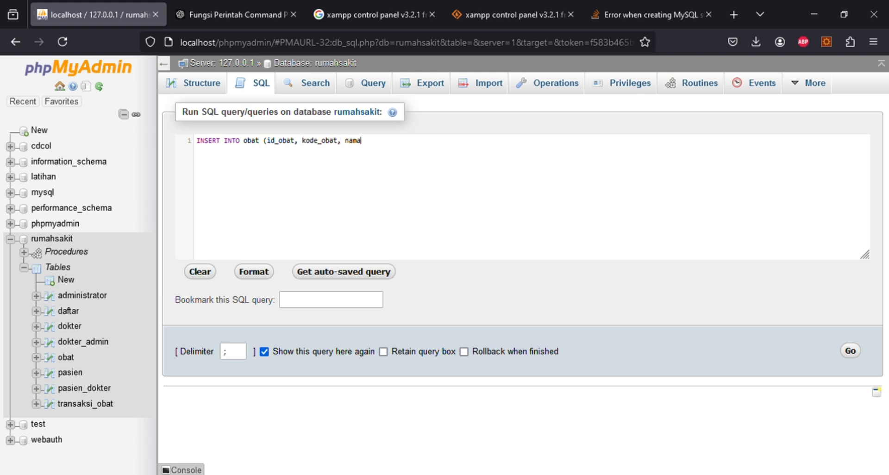
pyautogui.write('_obat, ha')
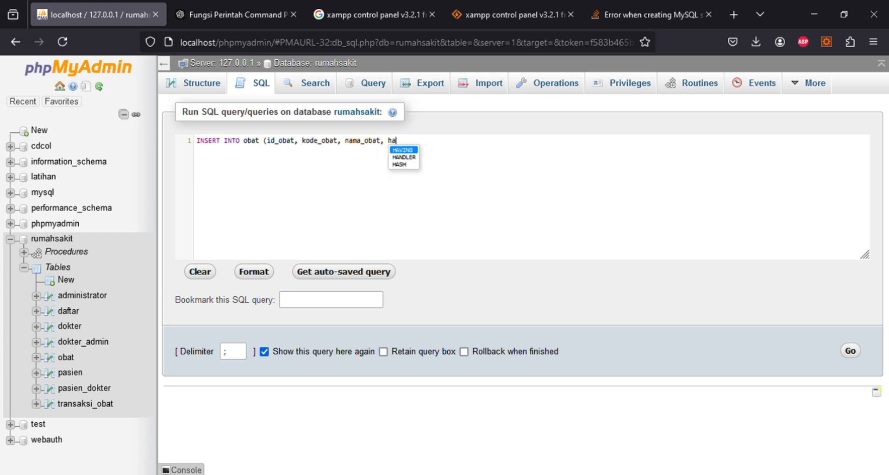
pyautogui.write('rga, stok) ')
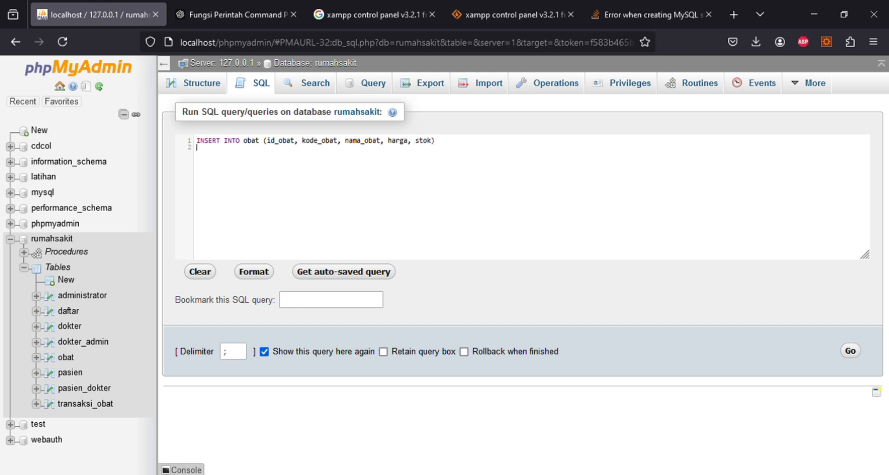
pyautogui.write('VALUES')
pyautogui.write('101')
pyautogui.write("dipin', 3000, 120);")
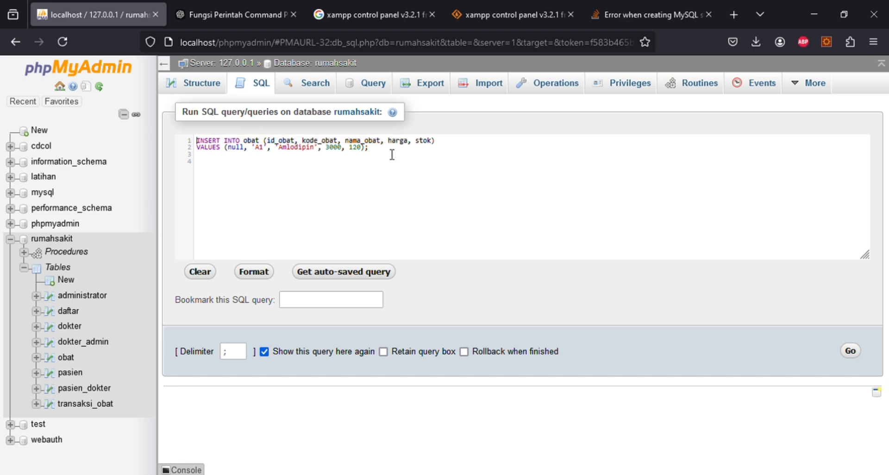
# - Duplicate the INSERT and change the copy to Paracetamol, code B5, price 3500, stock 20
pyautogui.moveTo(392, 155); pyautogui.dragTo(234, 139)
pyautogui.hotkey('ctrl', 'c')
pyautogui.click(226, 165)
pyautogui.press('Down')
pyautogui.hotkey('ctrl', 'v')
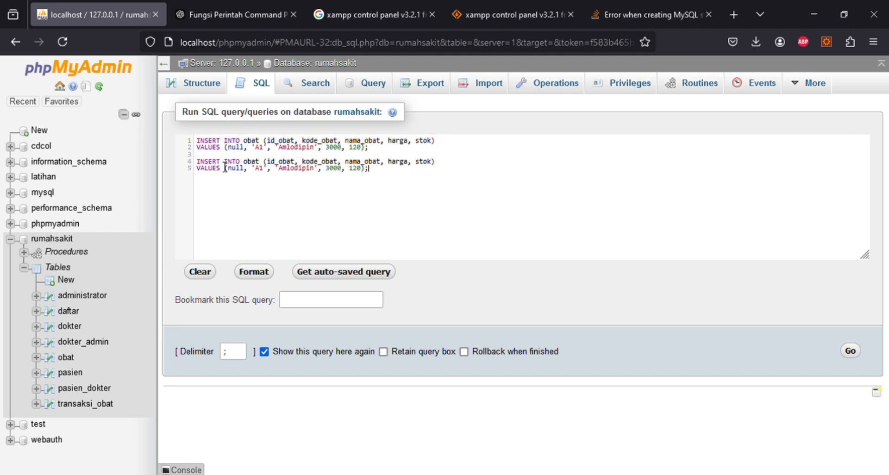
pyautogui.doubleClick(259, 176)
pyautogui.write('B5')
pyautogui.click(288, 176)
pyautogui.doubleClick(288, 175)
pyautogui.write('Paracetamol')
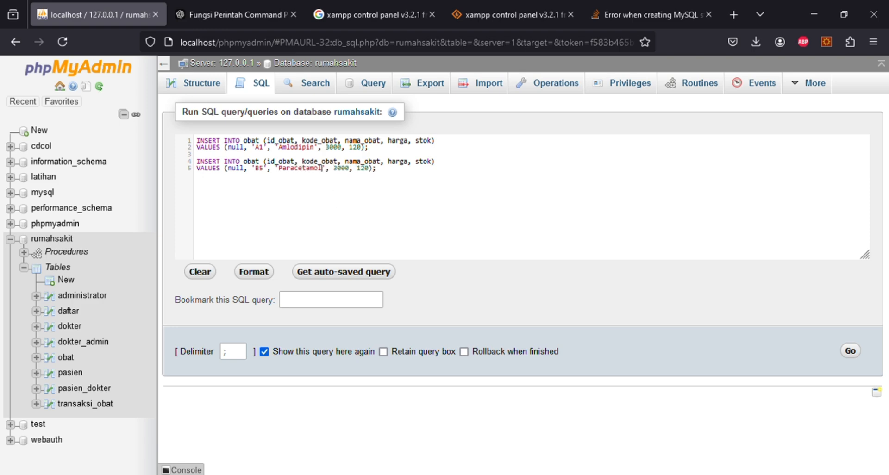
pyautogui.doubleClick(341, 170)
pyautogui.write('3500')
pyautogui.doubleClick(366, 169)
pyautogui.write('20')
# - Add a third INSERT for Cetrizin, code A4, price 12000, stock 350, and run all three
pyautogui.click(385, 174)
pyautogui.press('Return')
pyautogui.hotkey('ctrl', 'v')
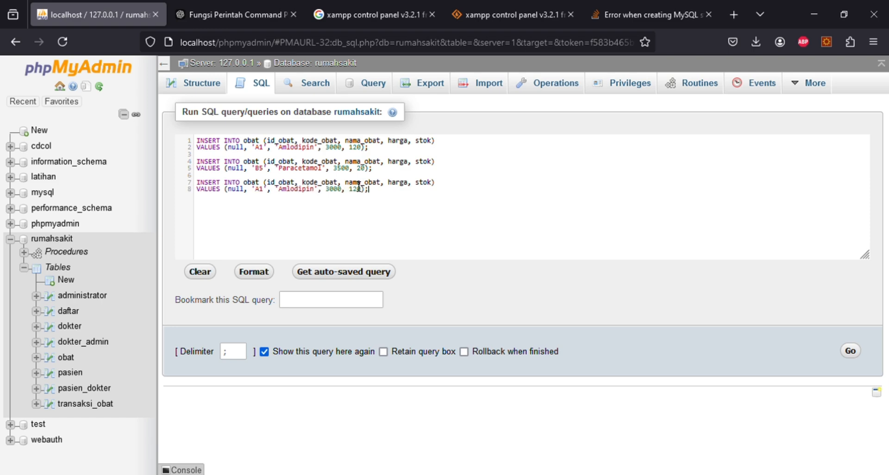
pyautogui.click(257, 190)
pyautogui.click(266, 193)
pyautogui.press('BackSpace')
pyautogui.write('4')
pyautogui.moveTo(280, 190); pyautogui.dragTo(320, 191)
pyautogui.write('Cetrizin')
pyautogui.doubleClick(329, 190)
pyautogui.write('12000')
pyautogui.doubleClick(355, 190)
pyautogui.write('350')
pyautogui.click(851, 352)
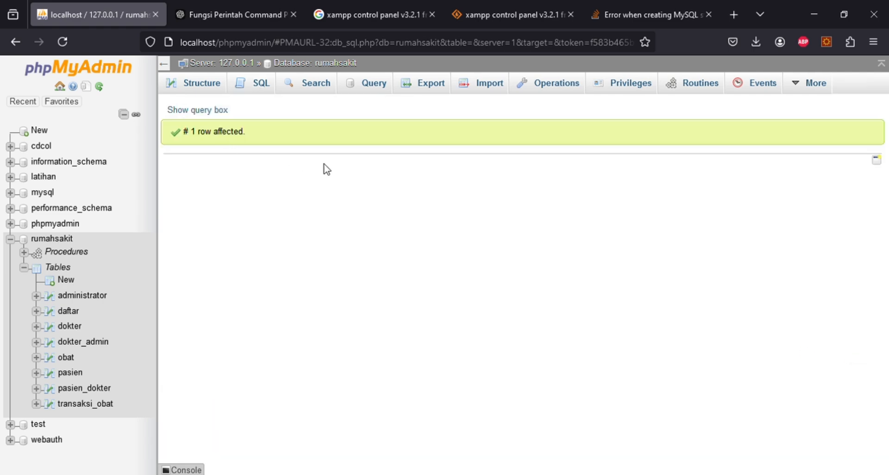
# - Browse obat's rows, check that transaksi_obat is empty, then return to obat's three rows
pyautogui.click(67, 359)
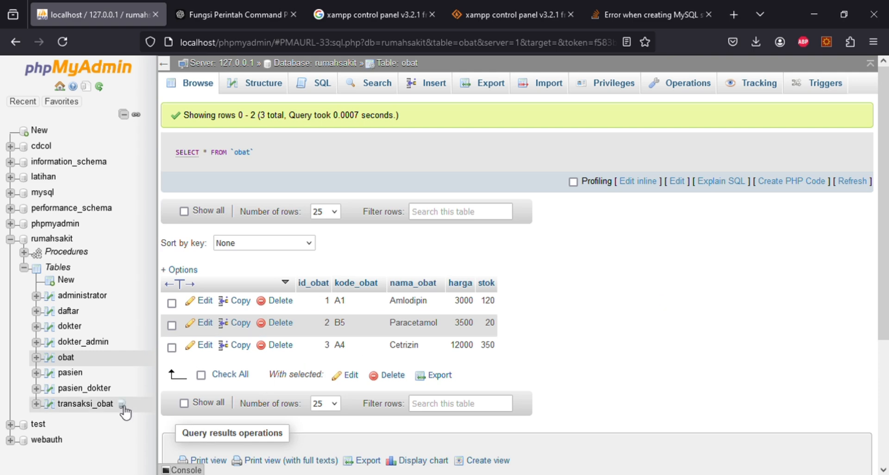
pyautogui.click(92, 405)
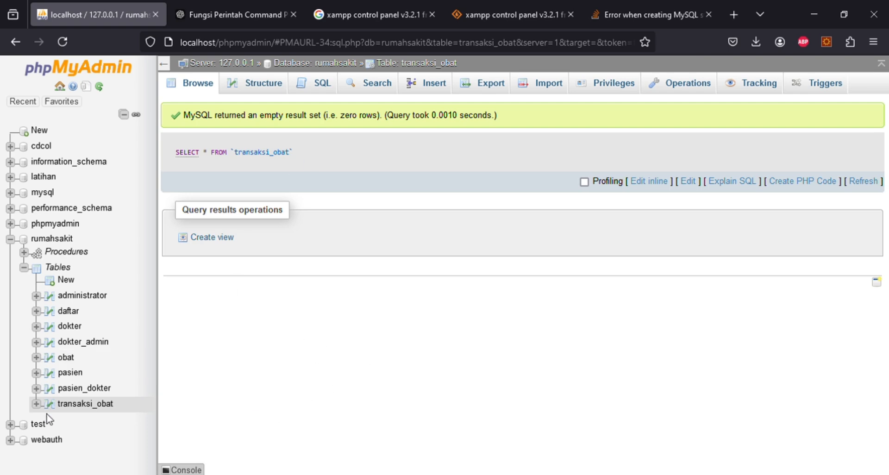
pyautogui.click(74, 355)
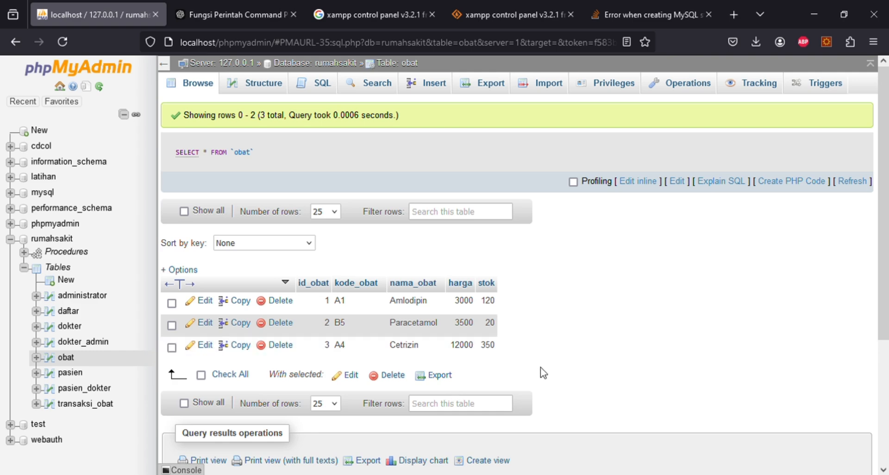
# - Add a trigger on obat named jual_obat, timed AFTER with the INSERT event
pyautogui.click(819, 88)
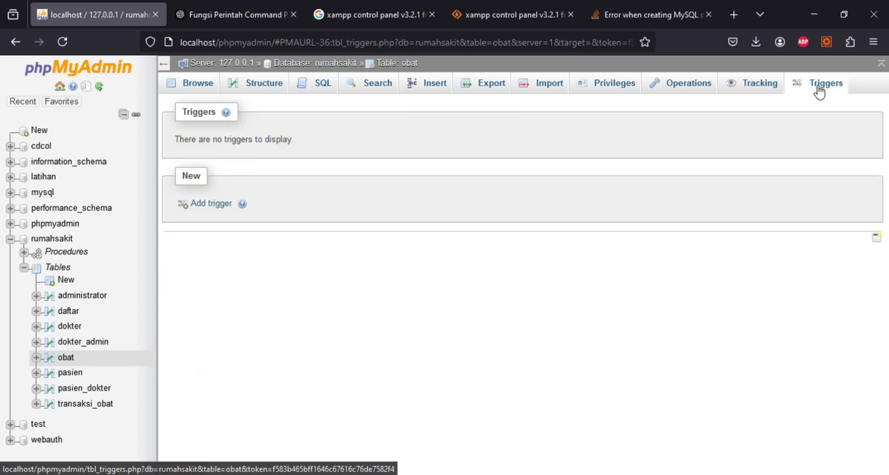
pyautogui.click(211, 205)
pyautogui.click(453, 159)
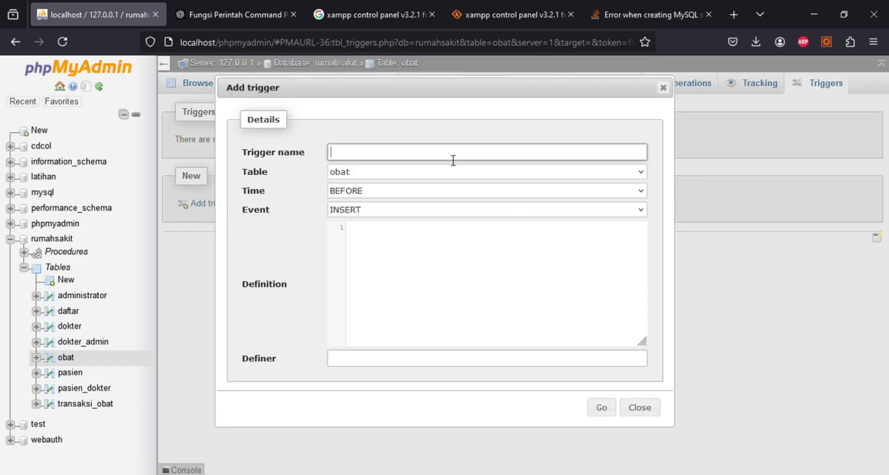
pyautogui.write('transaksi')
pyautogui.write('o')
pyautogui.press('BackSpace')
pyautogui.press('BackSpace')
pyautogui.press('BackSpace')
pyautogui.press('BackSpace')
pyautogui.press('BackSpace')
pyautogui.press('BackSpace')
pyautogui.press('BackSpace')
pyautogui.press('BackSpace')
pyautogui.press('BackSpace')
pyautogui.press('BackSpace')
pyautogui.write('jual_obat')
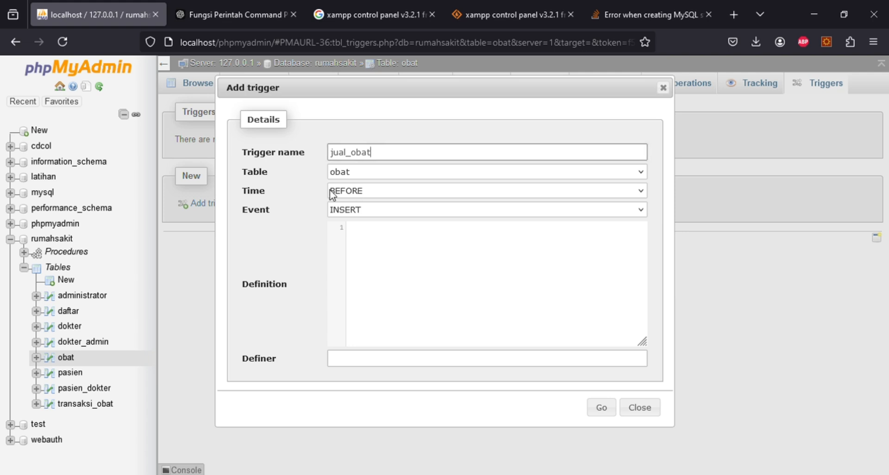
pyautogui.click(371, 190)
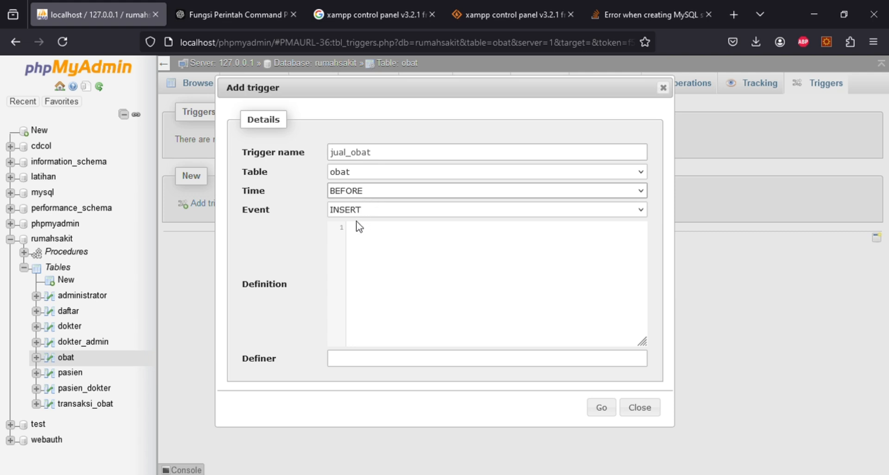
pyautogui.press('Down')
pyautogui.press('Tab')
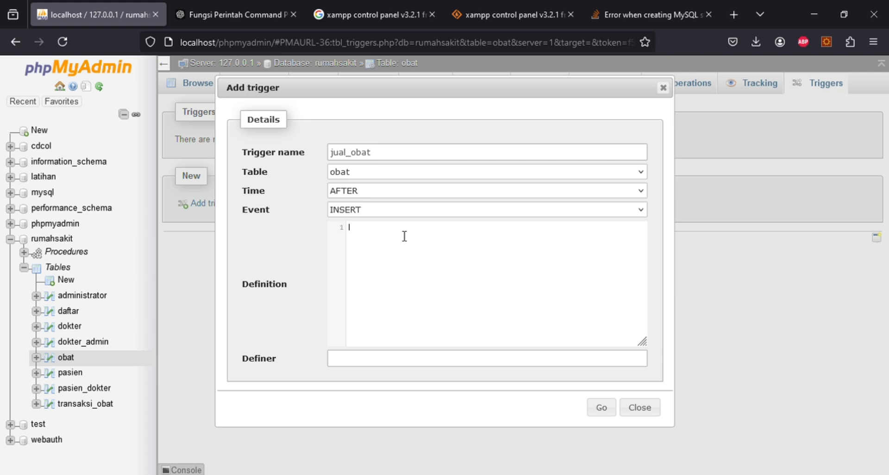
# - Write the header DELIMITER $$ CREATE TRIGGER jual_obat AFTER INSERT ON transaksi_obat FOR EACH ROW
pyautogui.write('DEL')
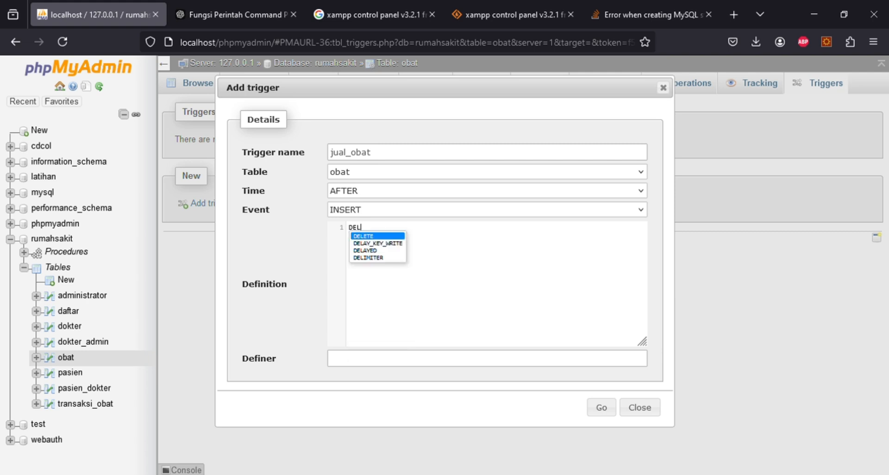
pyautogui.write('IMITER')
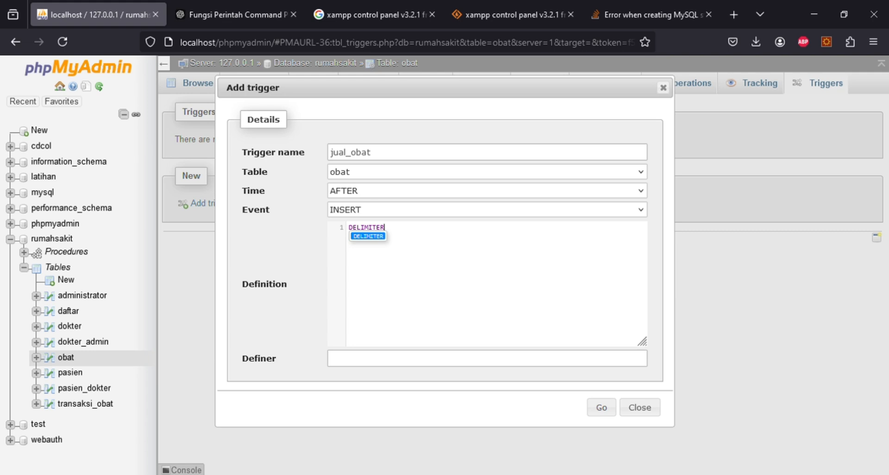
pyautogui.write('$$')
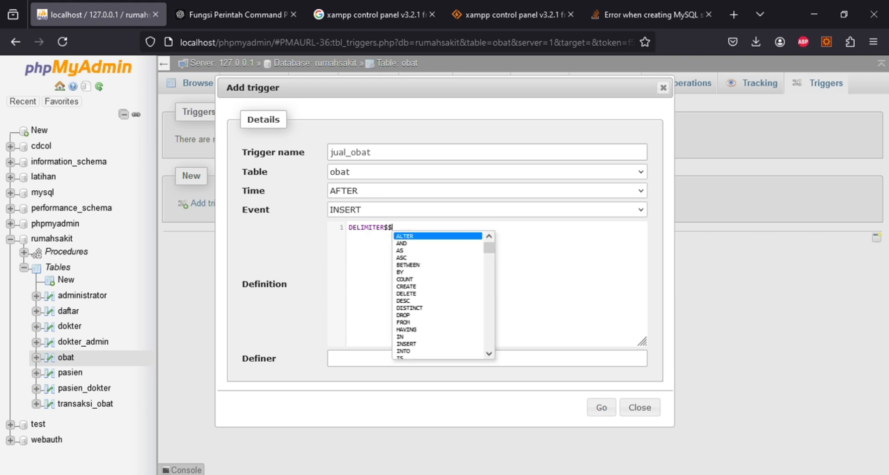
pyautogui.press('Return')
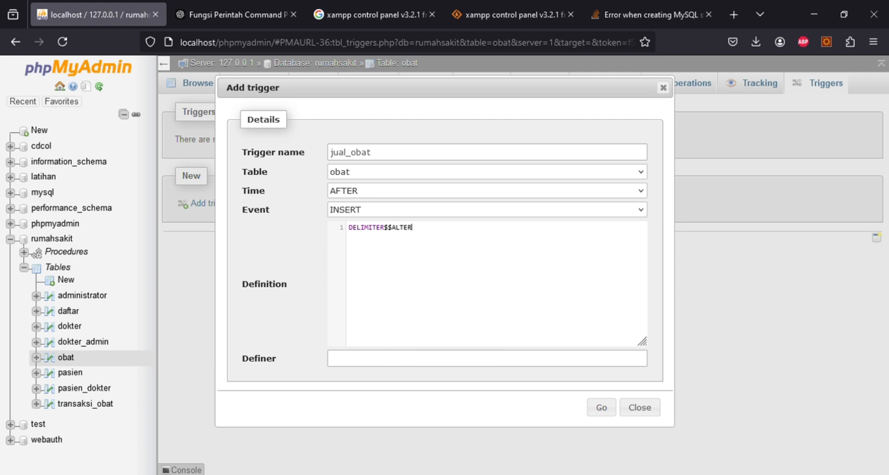
pyautogui.press('BackSpace')
pyautogui.press('BackSpace')
pyautogui.press('BackSpace')
pyautogui.press('BackSpace')
pyautogui.press('BackSpace')
pyautogui.write('CREATE tri')
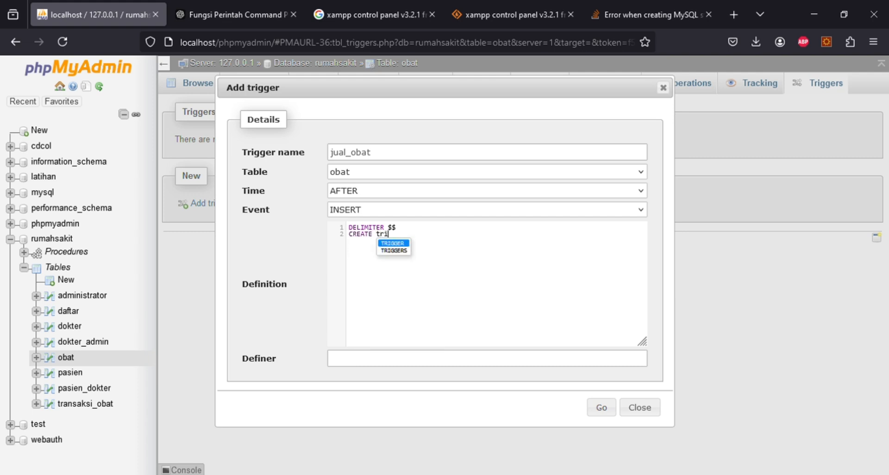
pyautogui.press('Return')
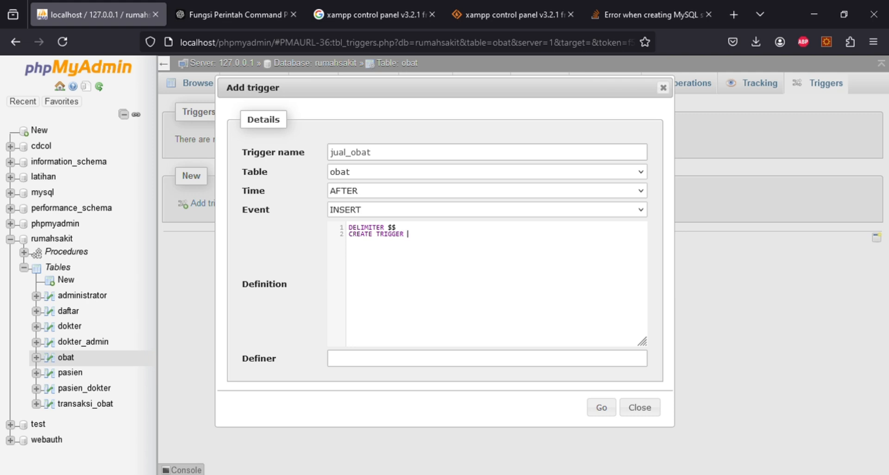
pyautogui.write('j')
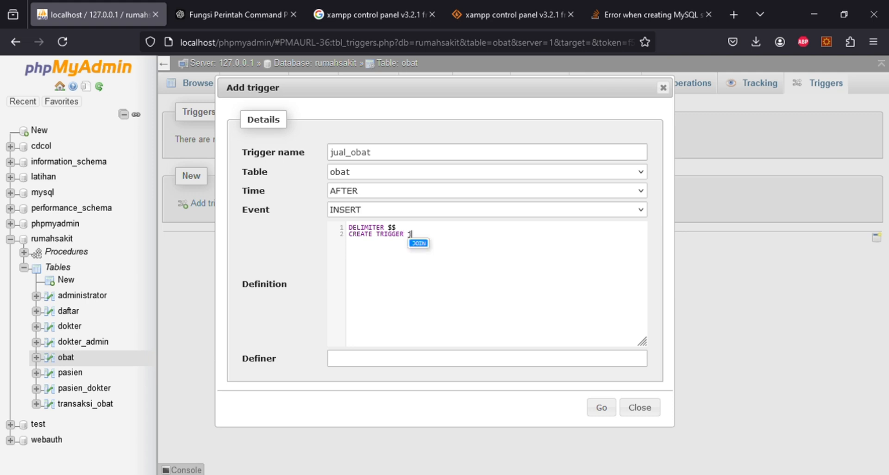
pyautogui.write('ual_obat')
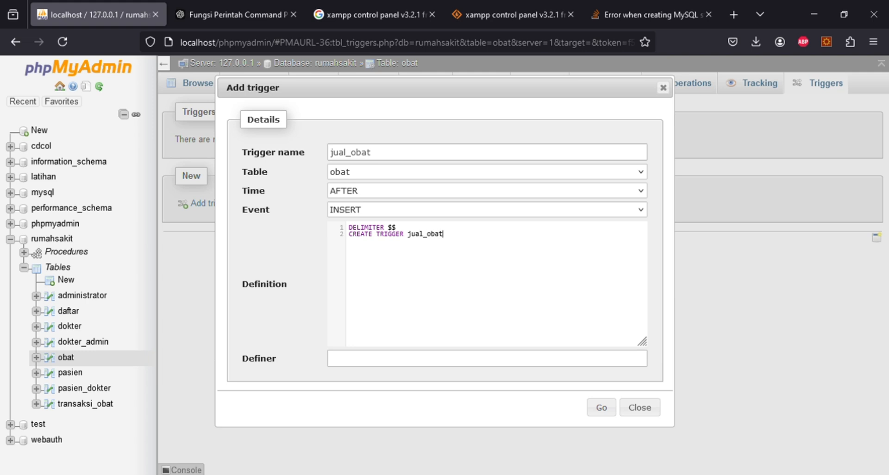
pyautogui.write(' AFTER')
pyautogui.write('INSE')
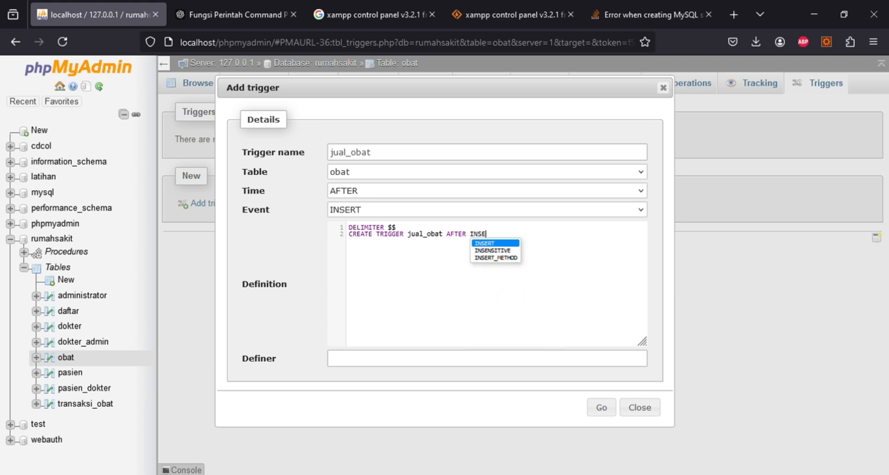
pyautogui.press('Return')
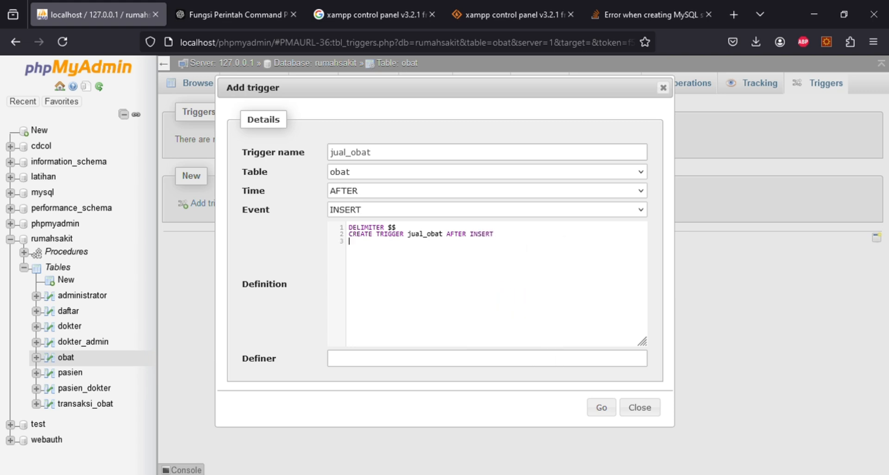
pyautogui.write('ON')
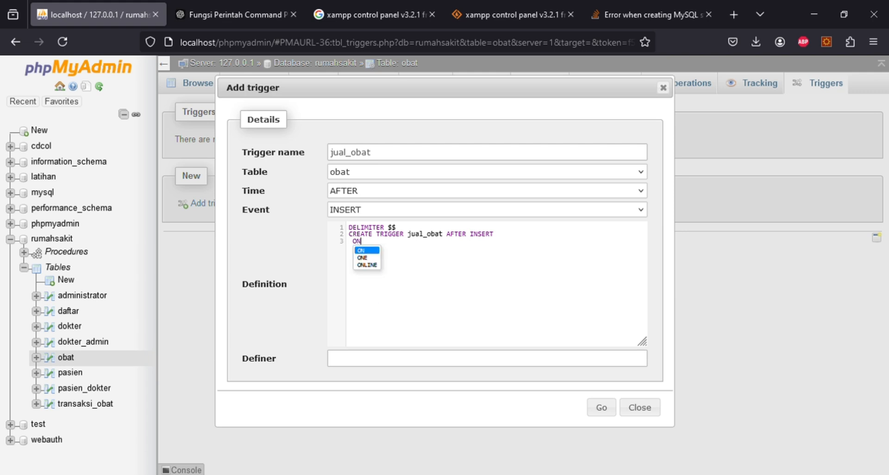
pyautogui.press('Return')
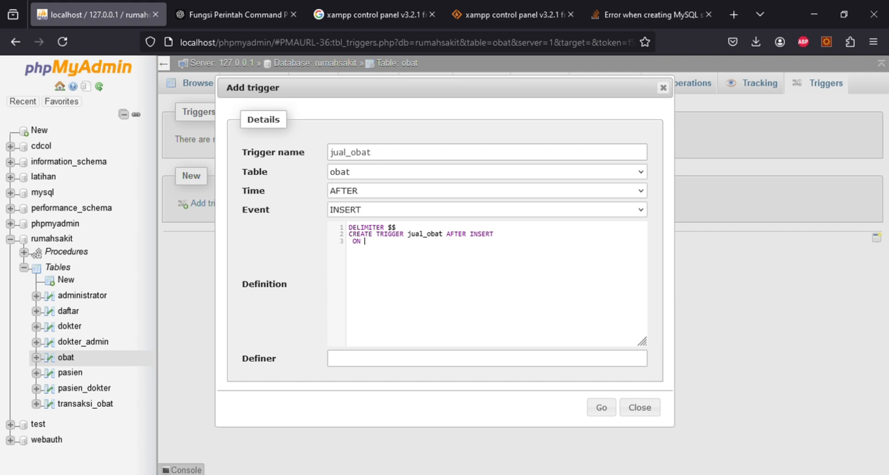
pyautogui.write('transaksi_obat  ')
pyautogui.write('for')
pyautogui.write(' each row')
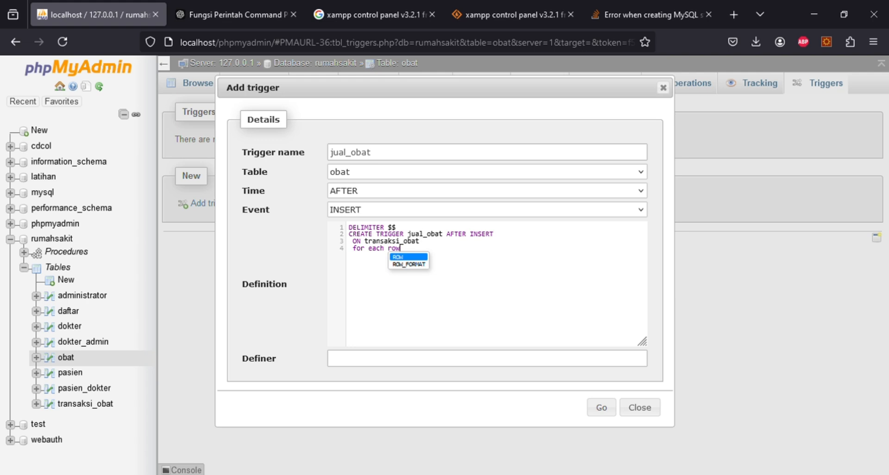
pyautogui.press('Return')
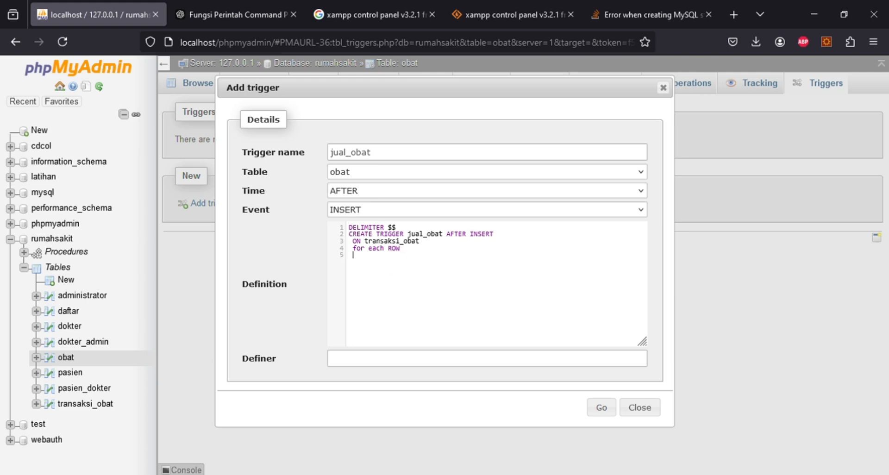
# - Open the BEGIN block with UPDATE obat SET stok = stok - new.jumlah
pyautogui.write('begin')
pyautogui.press('Return')
pyautogui.write('update')
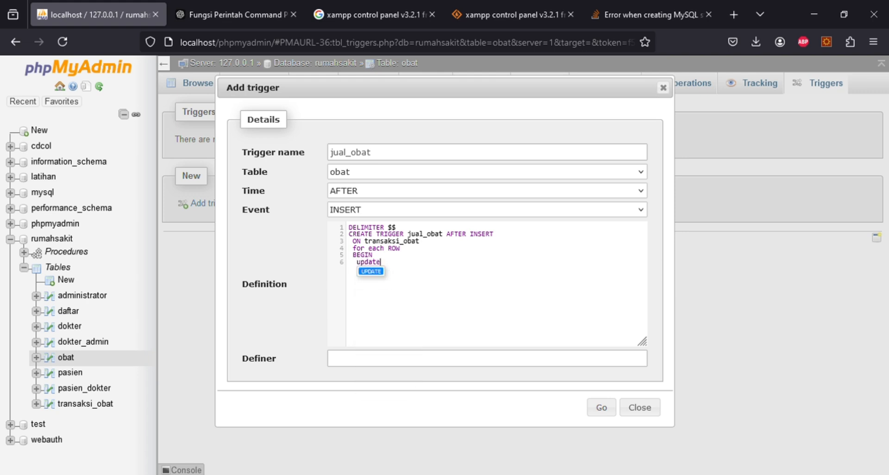
pyautogui.press('Return')
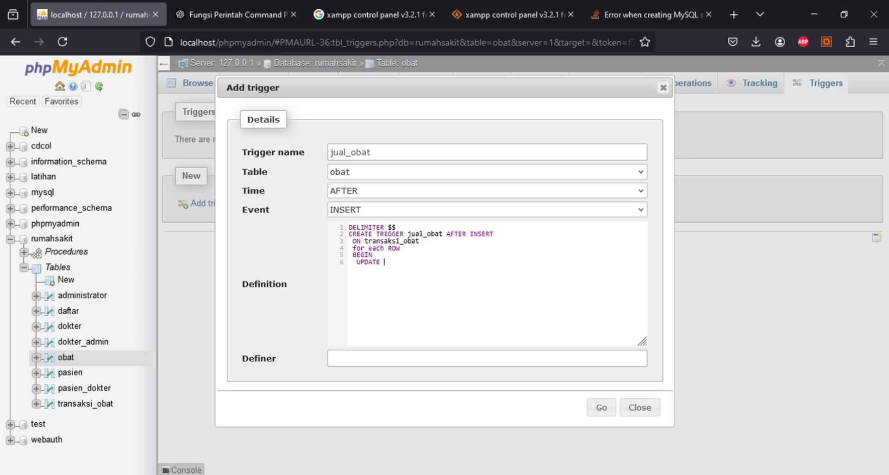
pyautogui.write('obat ')
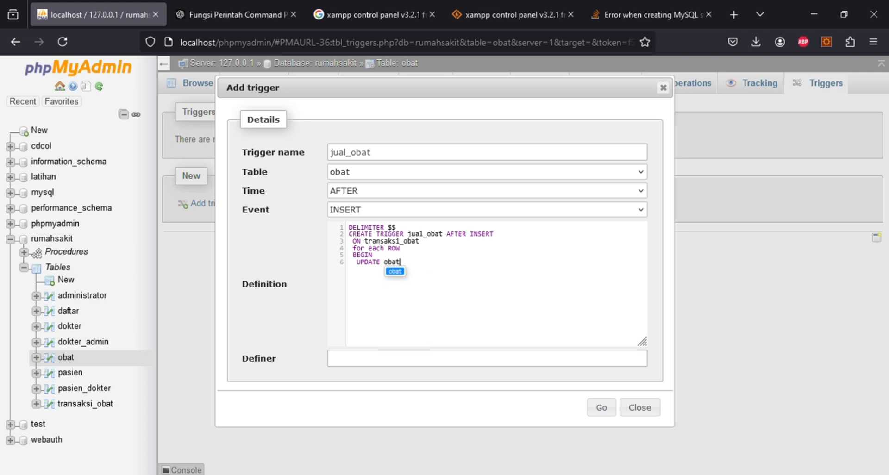
pyautogui.write('s')
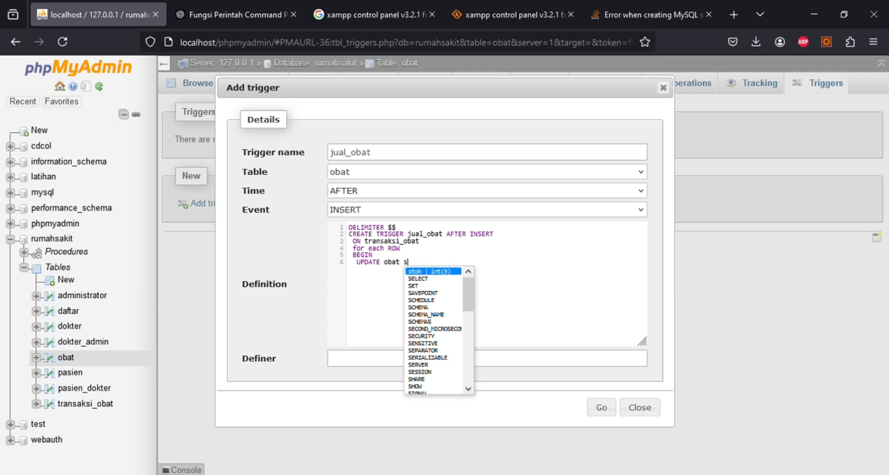
pyautogui.write('et')
pyautogui.press('Return')
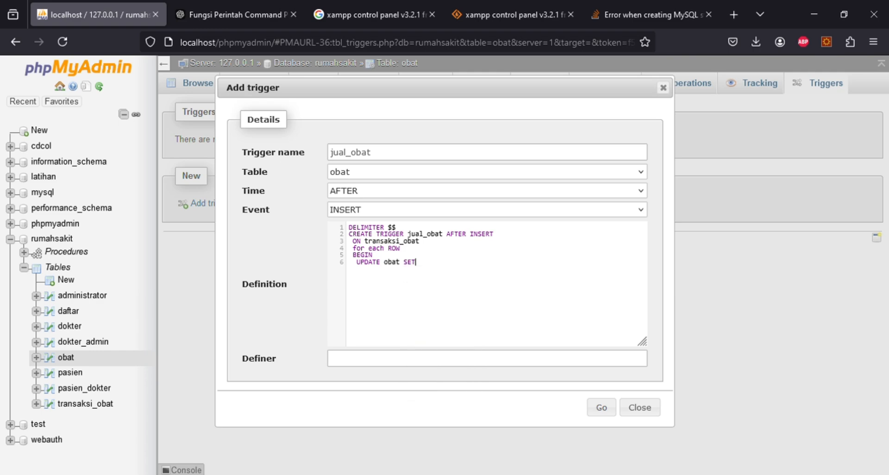
pyautogui.write('stok')
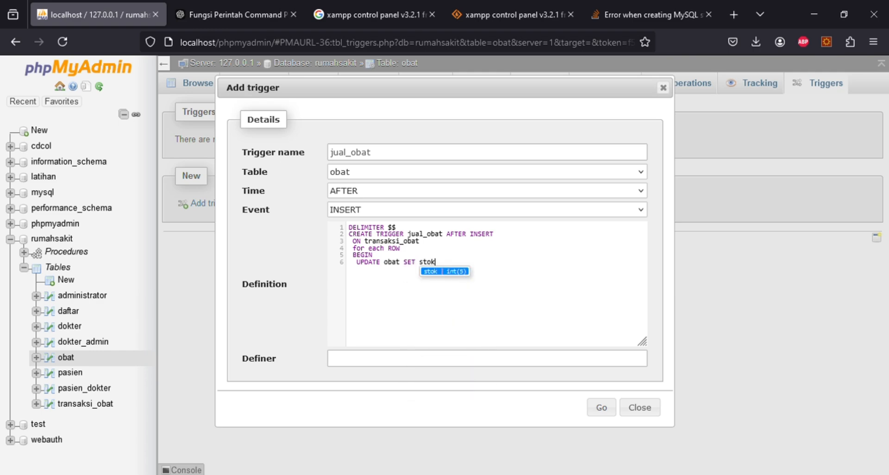
pyautogui.write(' =')
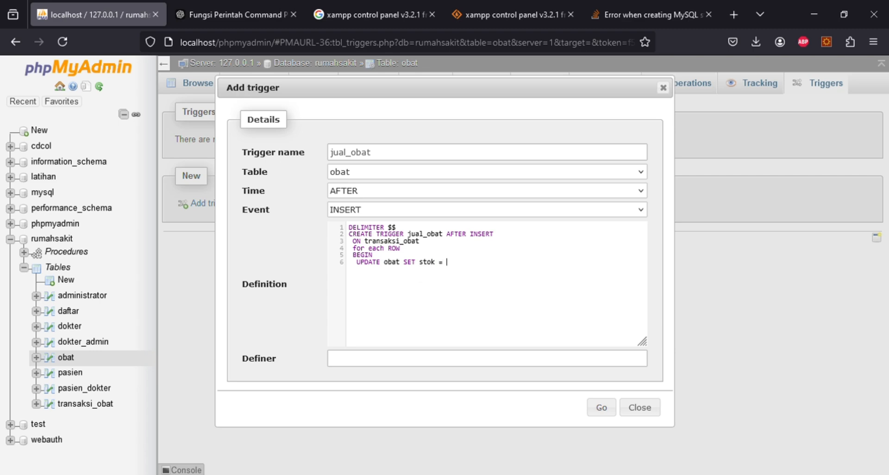
pyautogui.write(' stok - ne')
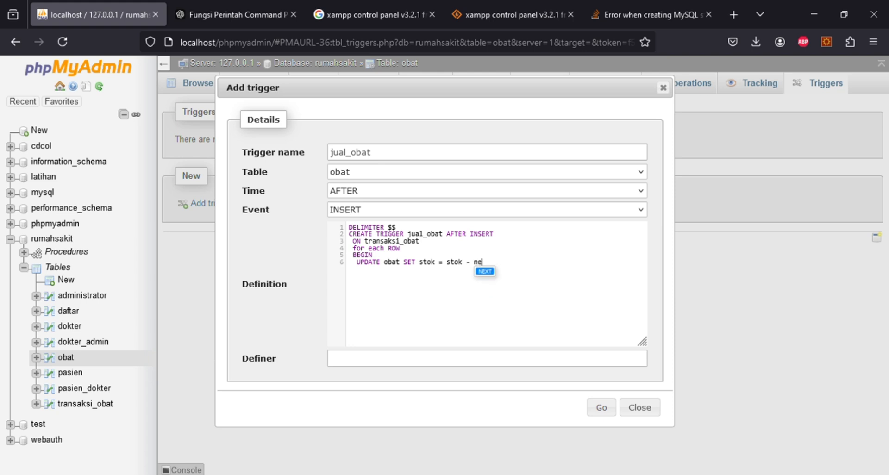
pyautogui.write('w.jumlah')
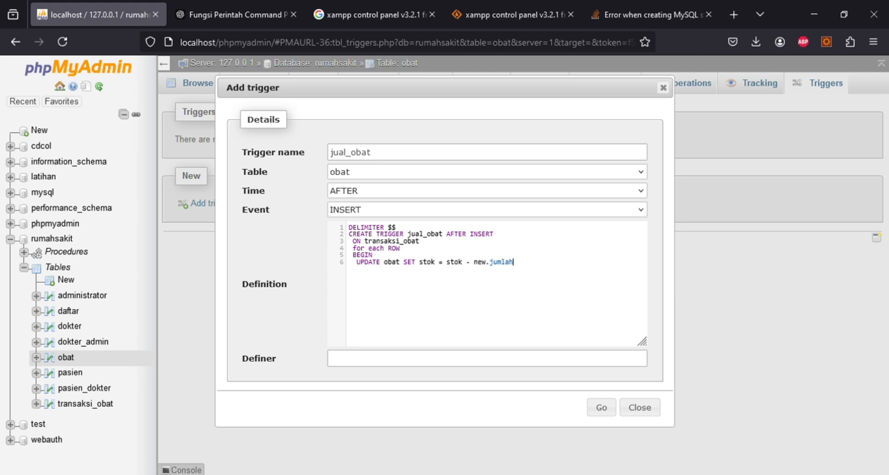
# - Finish the body with WHERE id_obat = new.id_obat; END $$ DELIMITER ;
pyautogui.write('WHERE')
pyautogui.write('id')
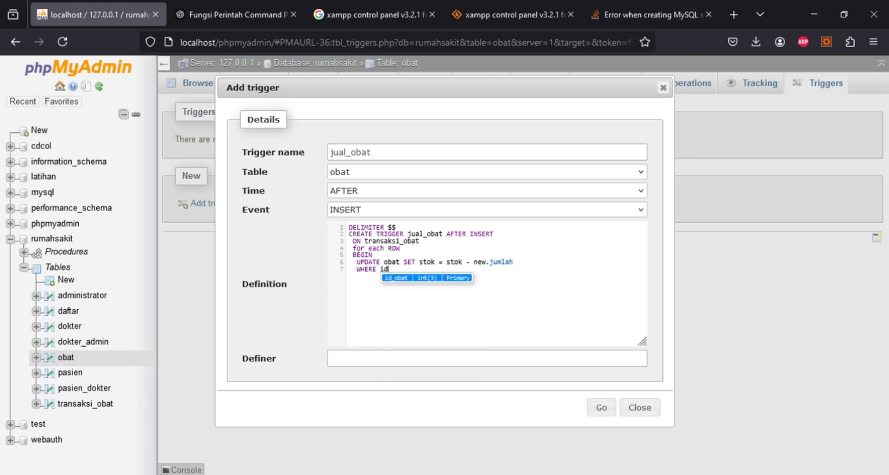
pyautogui.write(' obat =')
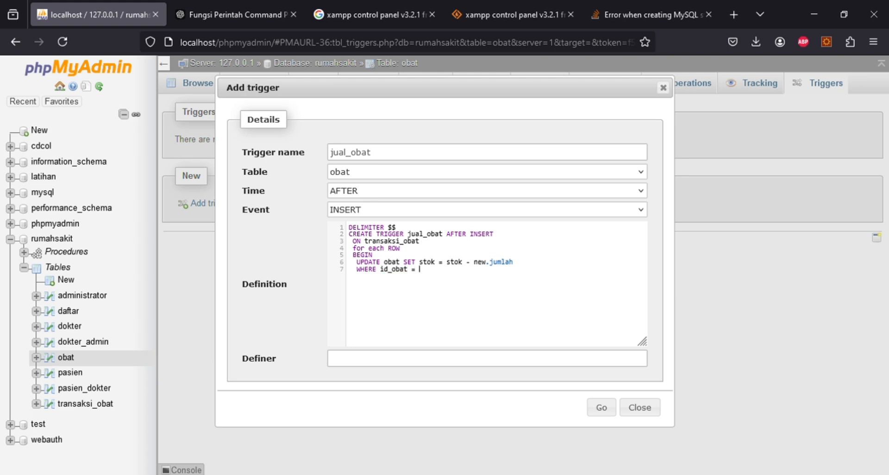
pyautogui.write(' ne')
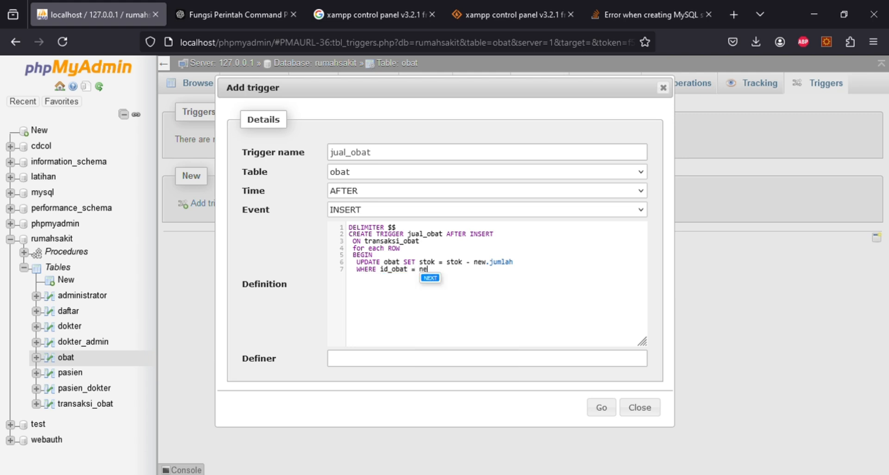
pyautogui.write('w.i')
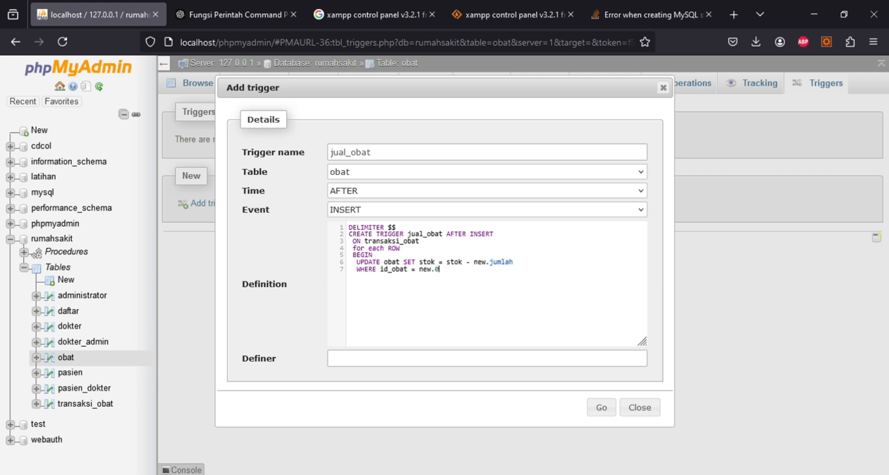
pyautogui.write('d_obat;end')
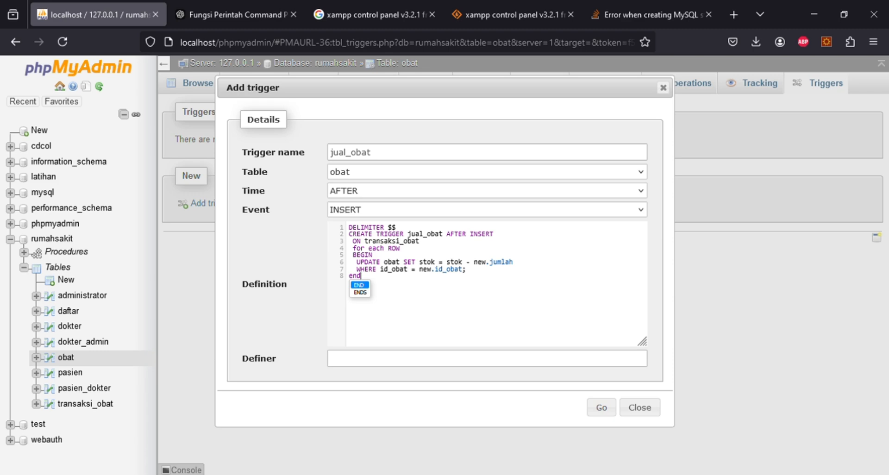
pyautogui.press('Return')
pyautogui.write('$$')
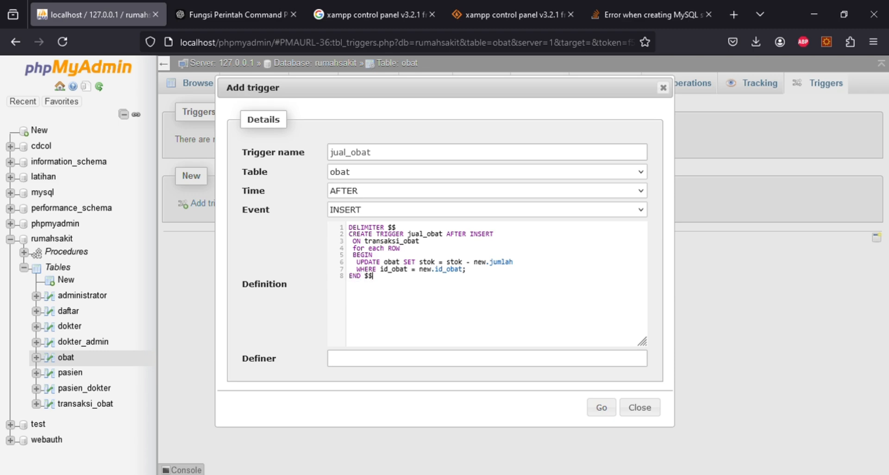
pyautogui.write('d')
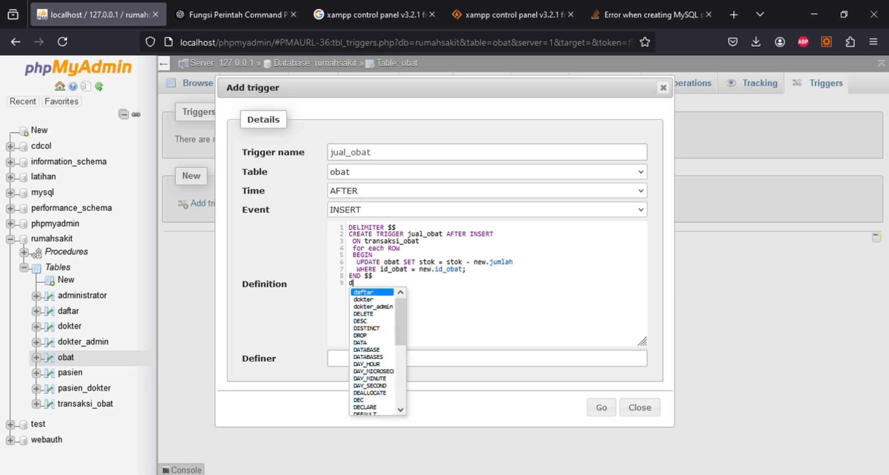
pyautogui.write('eli')
pyautogui.press('Return')
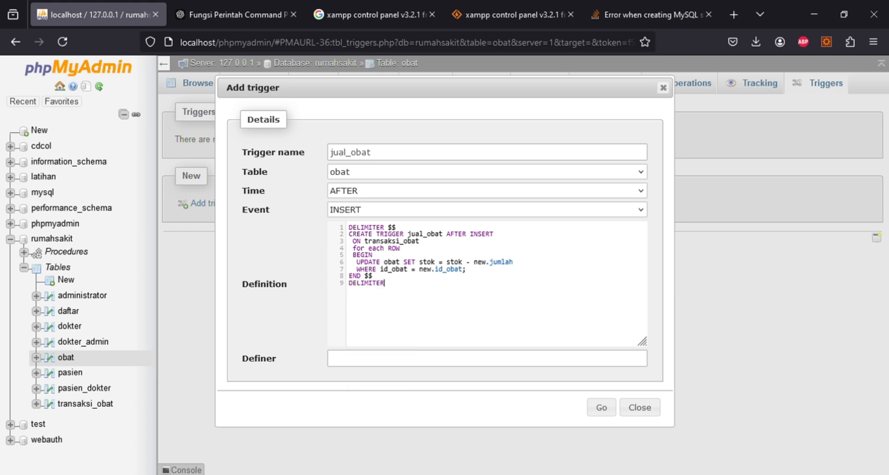
pyautogui.write(';')
# - Submit the trigger, dismiss the #1064 error, drop the $$ after DELIMITER, and resubmit
pyautogui.click(603, 409)
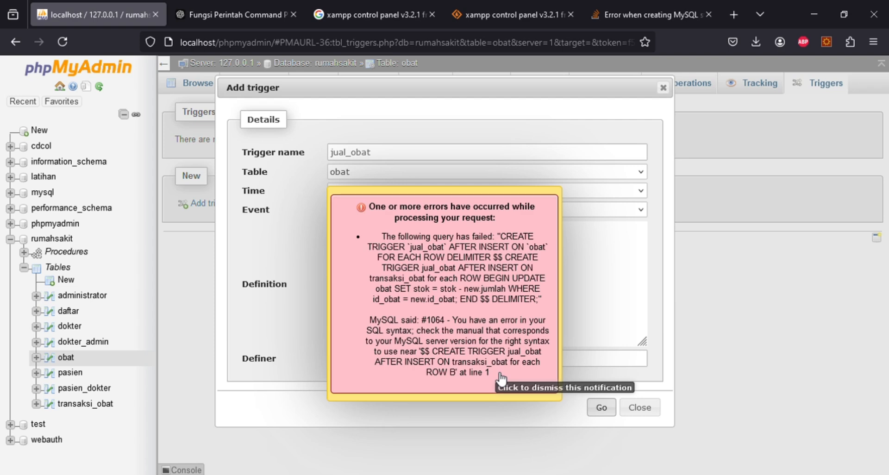
pyautogui.moveTo(505, 377); pyautogui.dragTo(414, 324)
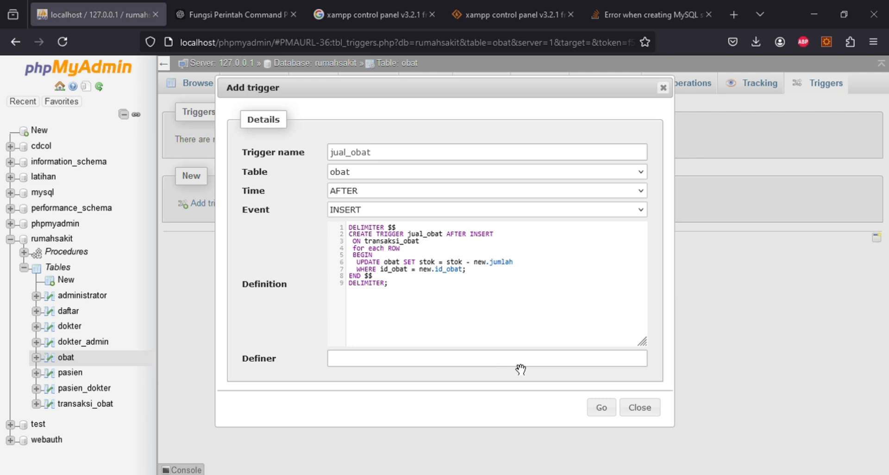
pyautogui.click(399, 228)
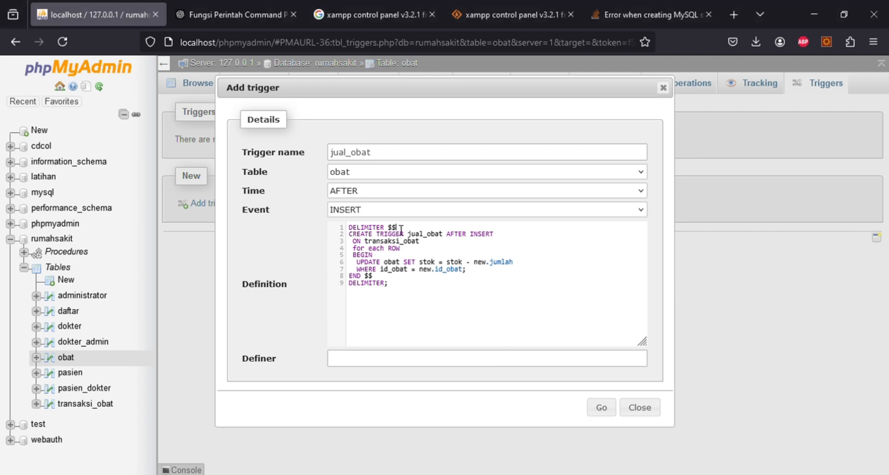
pyautogui.press('BackSpace')
pyautogui.press('BackSpace')
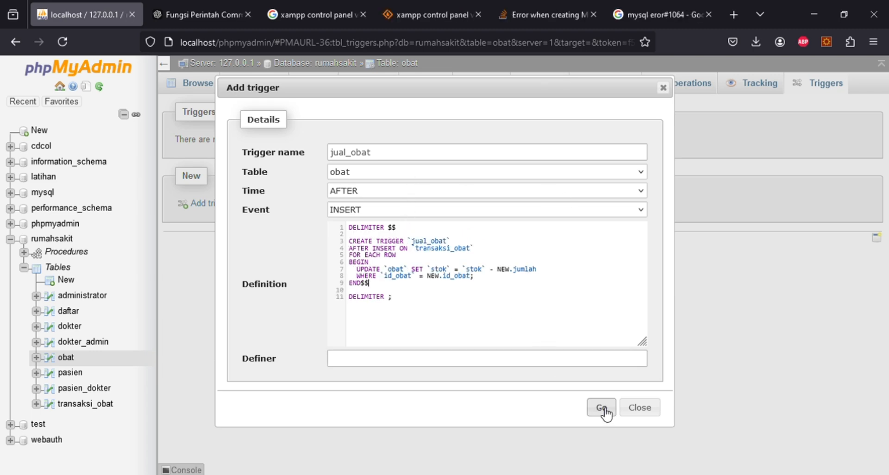
pyautogui.click(603, 407)
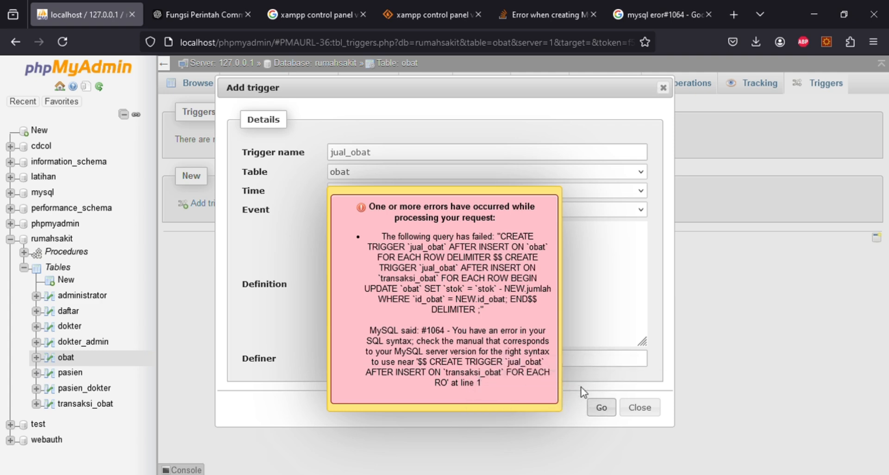
# - Dismiss the error and reopen phpMyAdmin from the XAMPP dashboard at localhost
pyautogui.click(535, 385)
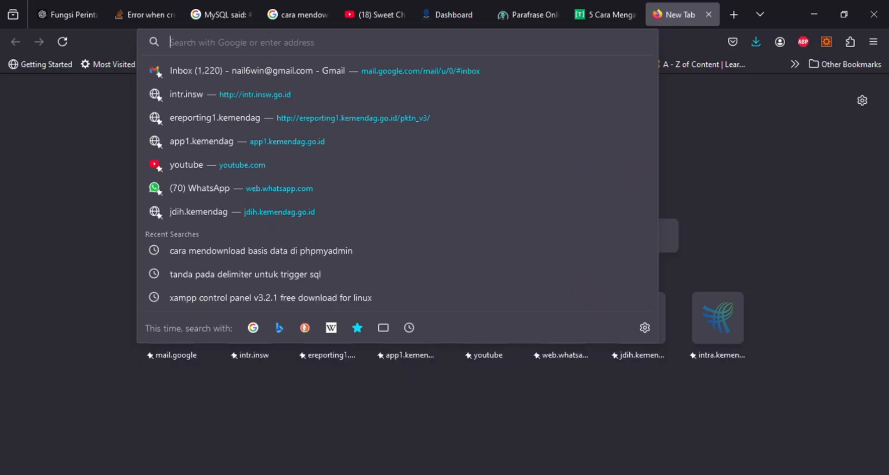
pyautogui.write('localhost/')
pyautogui.press('Return')
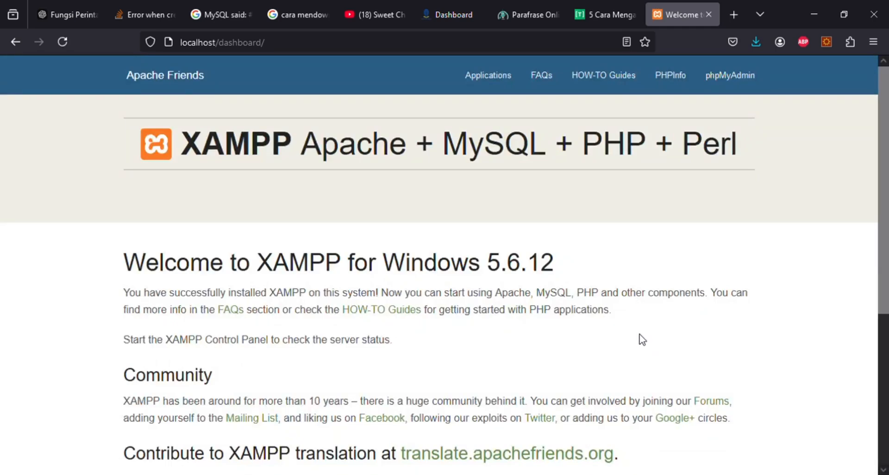
pyautogui.click(705, 86)
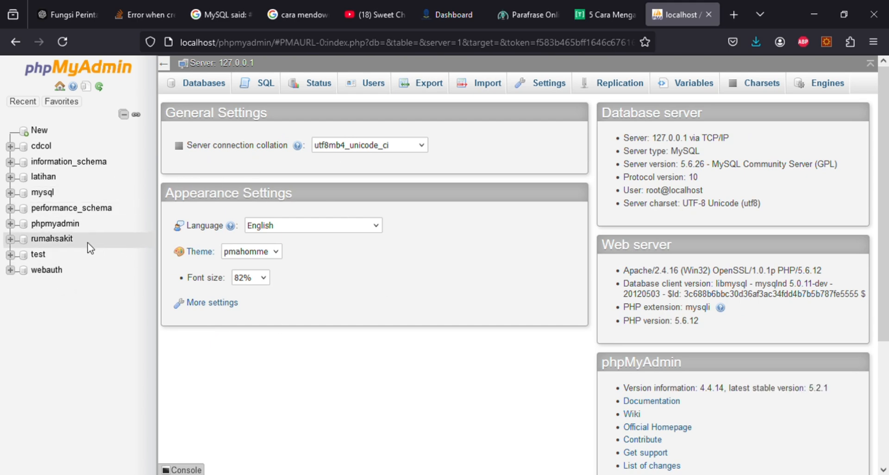
# - Set up master replication ignoring rumahsakit and copy the generated my.cnf configuration lines
pyautogui.click(607, 87)
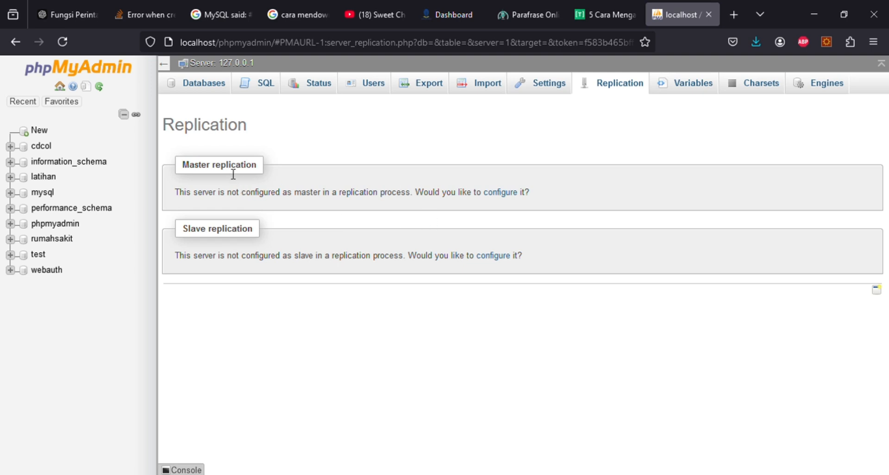
pyautogui.click(513, 200)
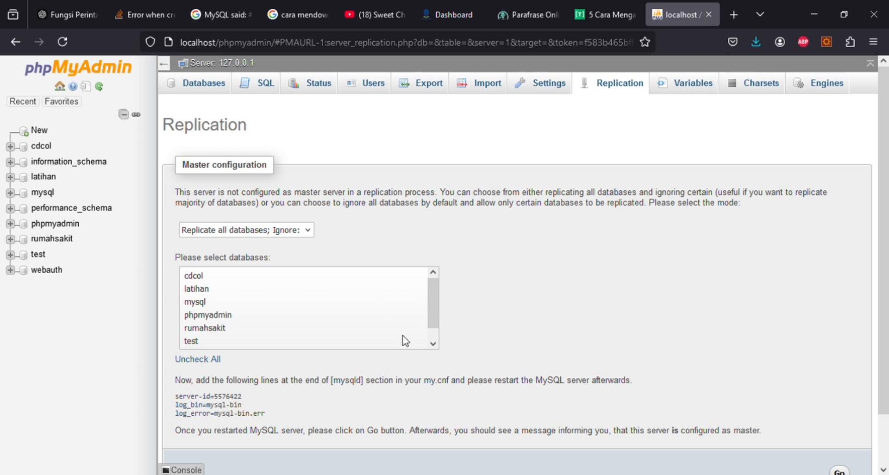
pyautogui.scroll(-1, 405, 341)
pyautogui.scroll(-1, 479, 317)
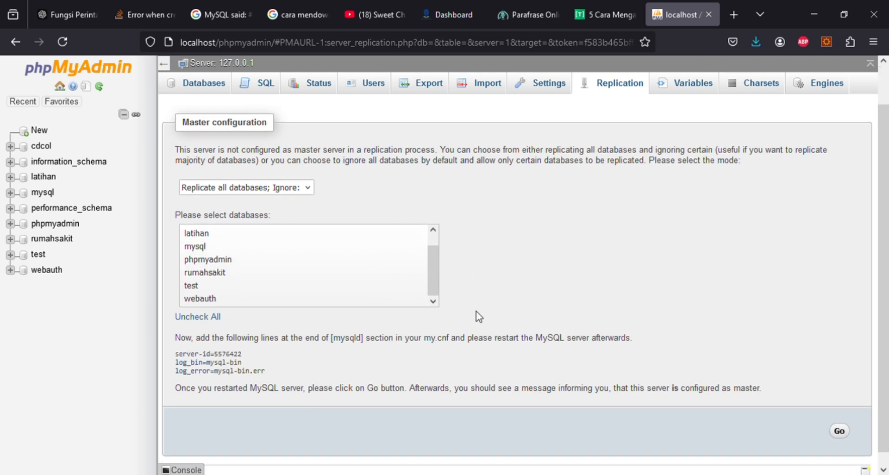
pyautogui.scroll(1, 389, 304)
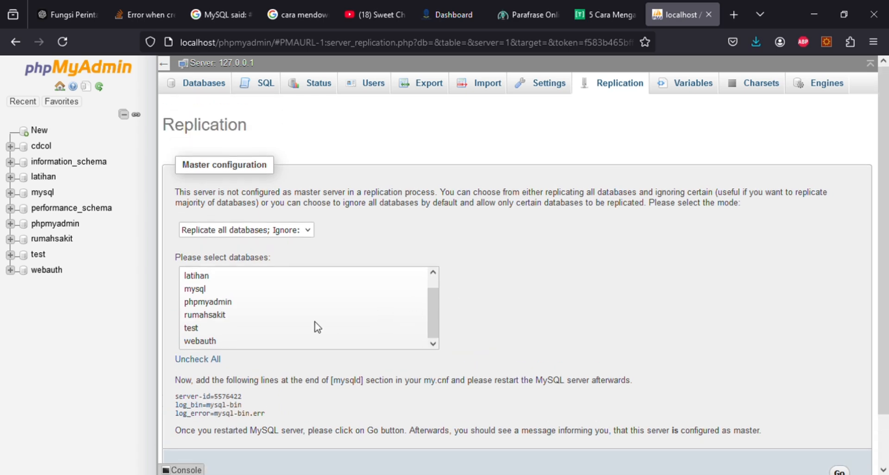
pyautogui.scroll(1, 318, 327)
pyautogui.click(205, 332)
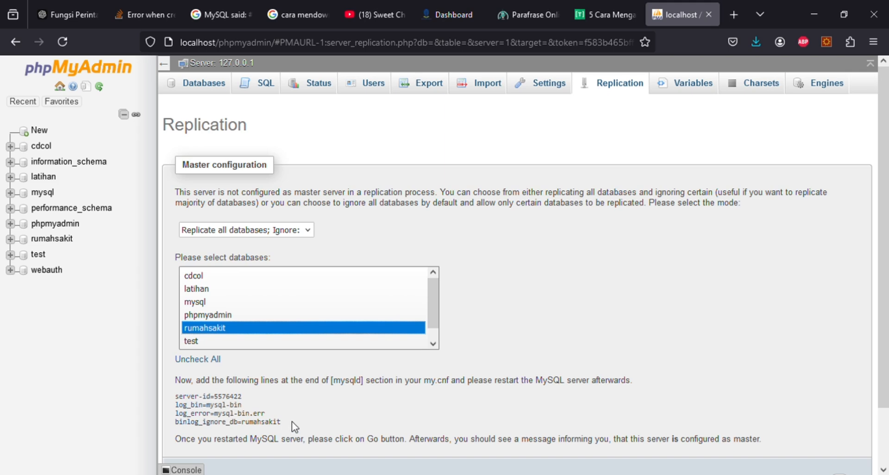
pyautogui.moveTo(291, 423); pyautogui.dragTo(185, 398)
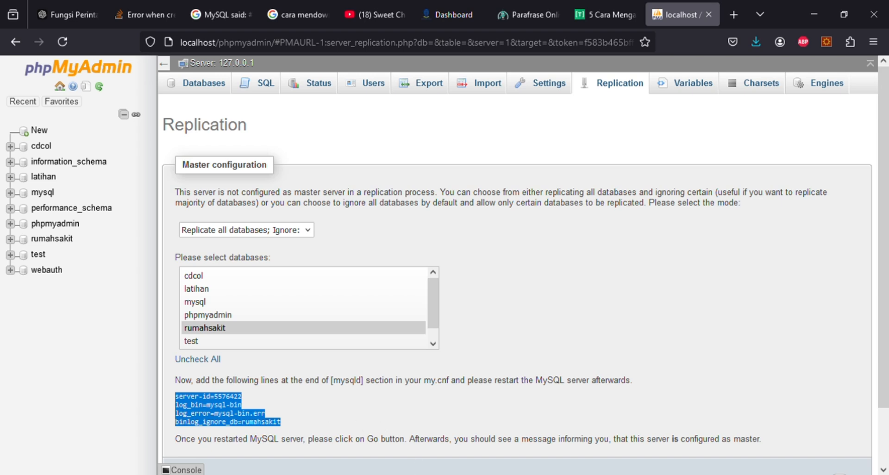
pyautogui.hotkey('alt', 'Tab')
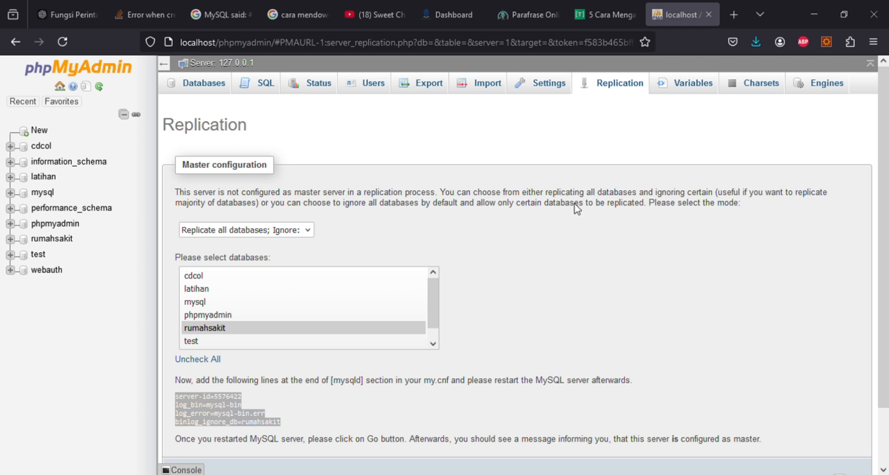
pyautogui.click(633, 198)
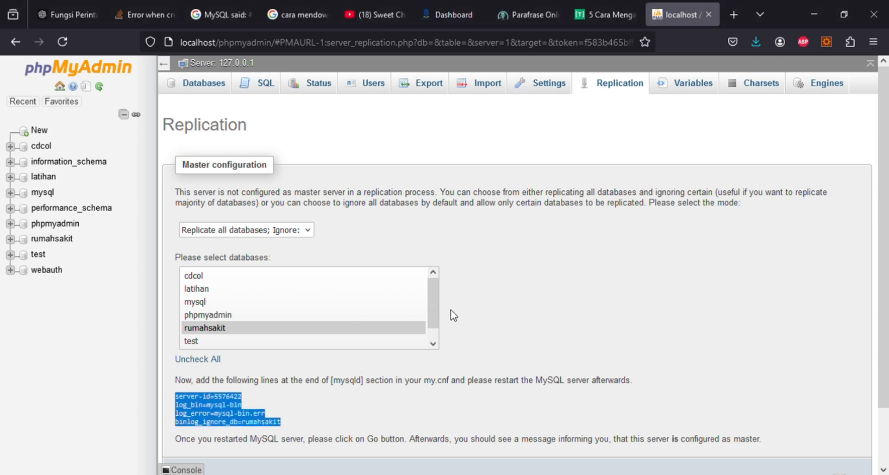
# - Submit the Master configuration form at the bottom of the Replication page
pyautogui.scroll(-3, 454, 314)
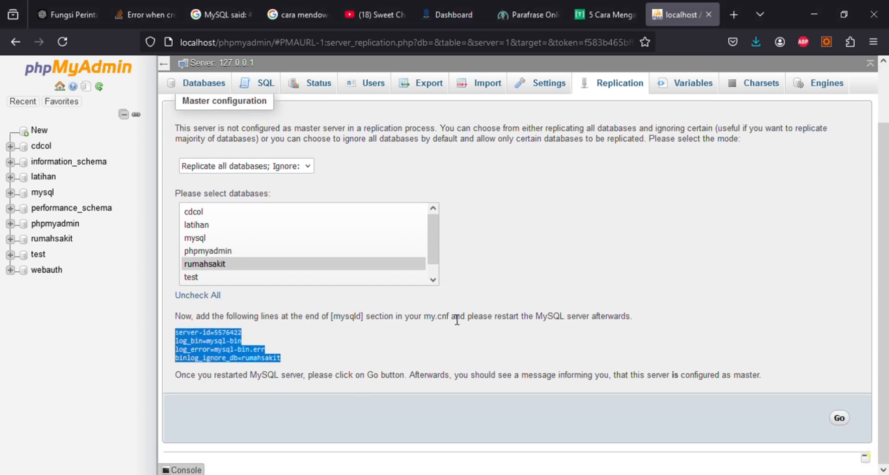
pyautogui.click(841, 419)
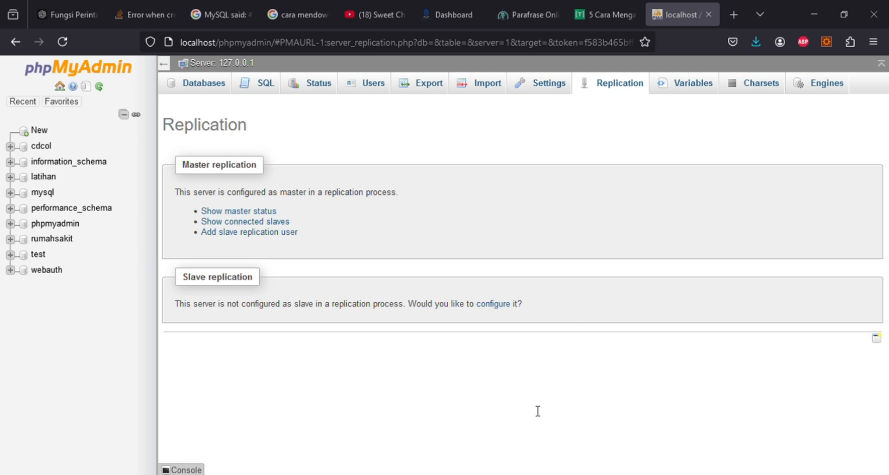
# - Display the master status: binlog mysql-bin.000001, position 120, rumahsakit ignored
pyautogui.click(262, 213)
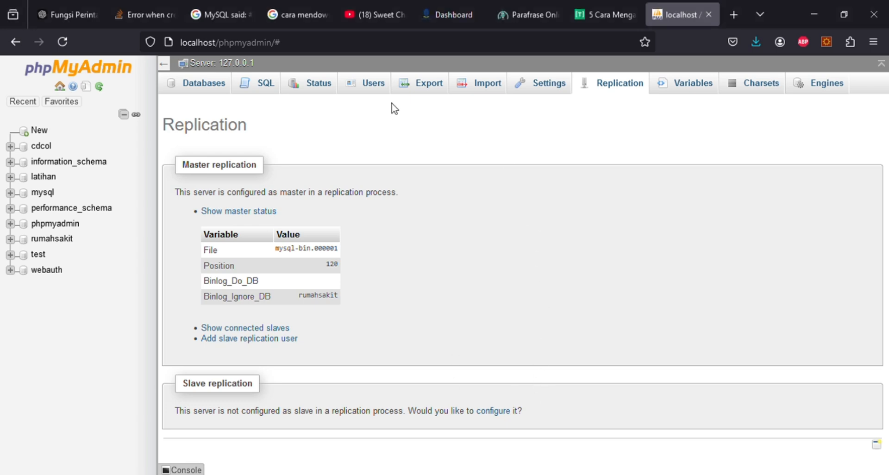
# - From the user accounts overview, start a new user account and focus its User name field
pyautogui.click(362, 85)
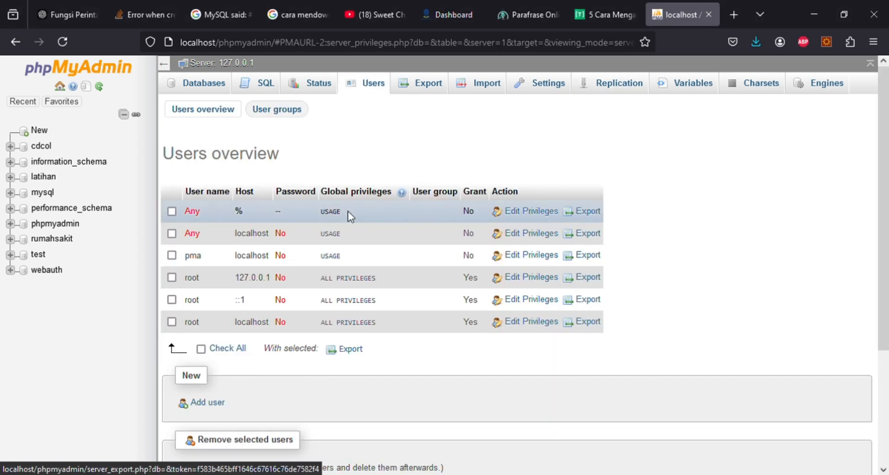
pyautogui.scroll(-3, 231, 402)
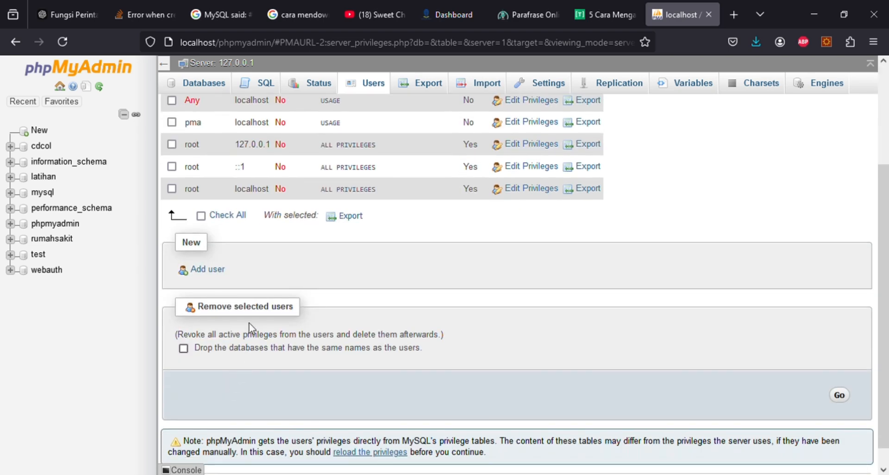
pyautogui.click(215, 276)
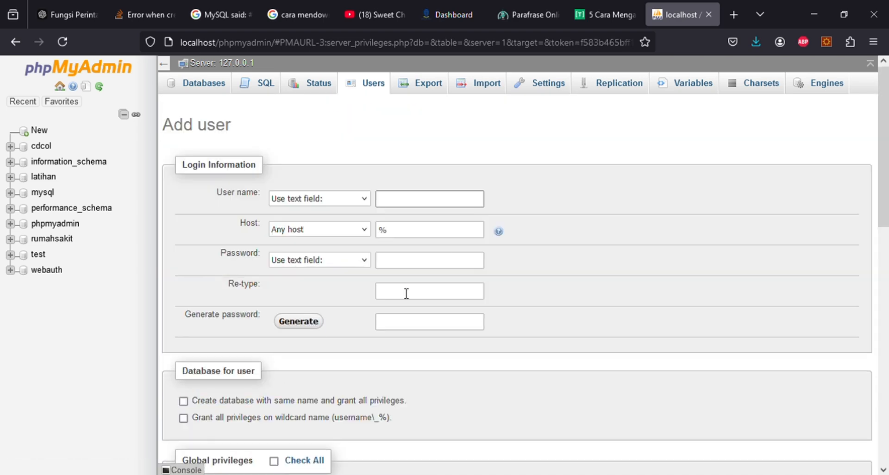
pyautogui.click(400, 209)
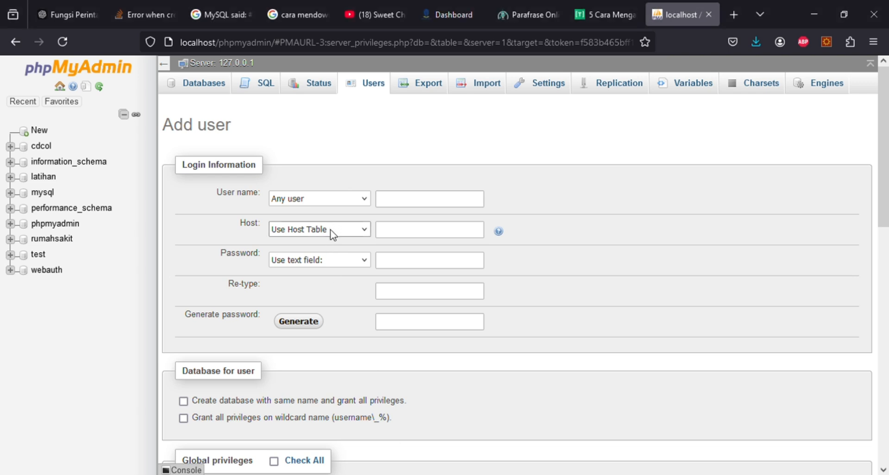
# - Enter host 192.168.43.203 and the account password in the new-user form
pyautogui.click(419, 235)
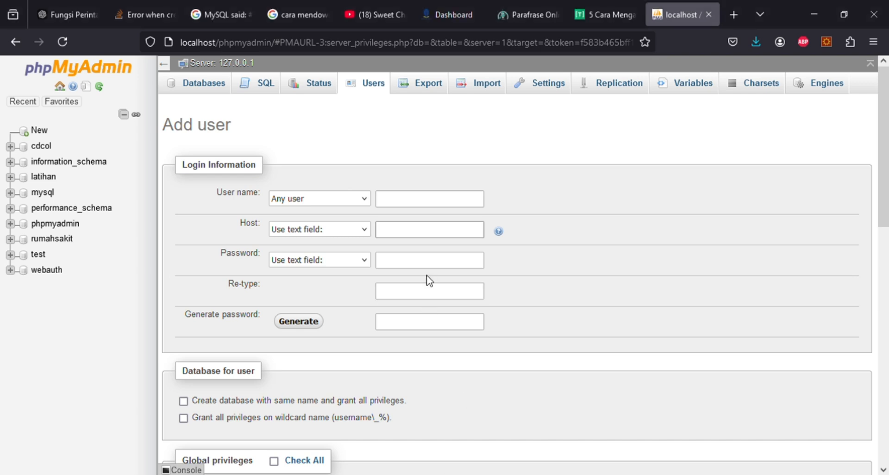
pyautogui.write('192.168.43.203')
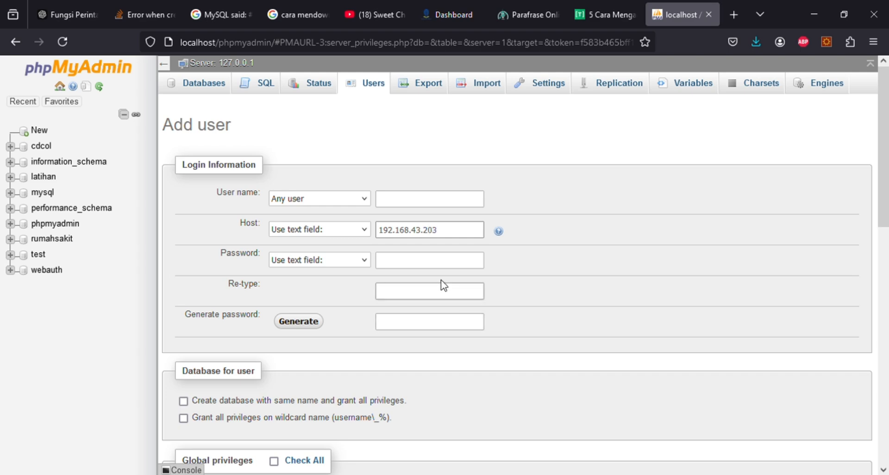
pyautogui.click(460, 265)
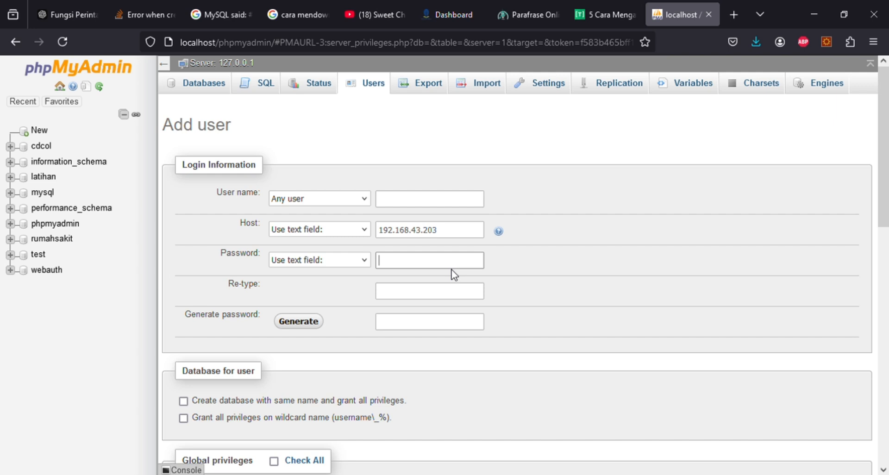
pyautogui.write('12')
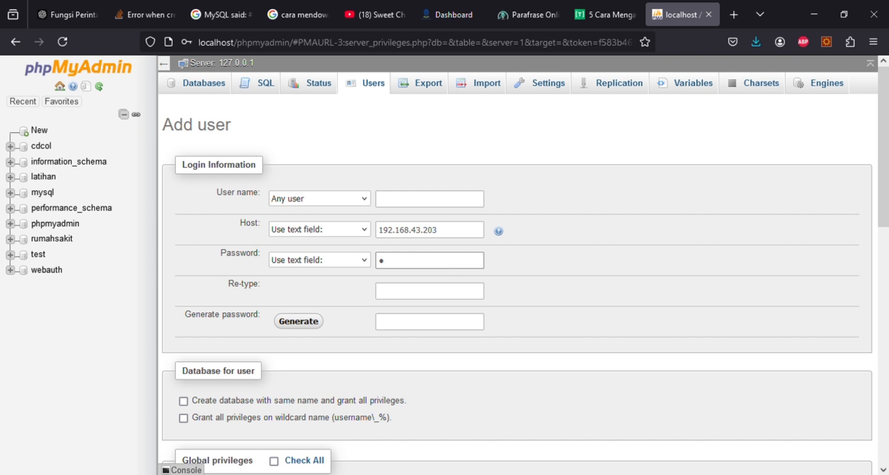
pyautogui.write('34567')
# - Set the user name to rumahsakit and re-type the password to confirm it
pyautogui.click(457, 203)
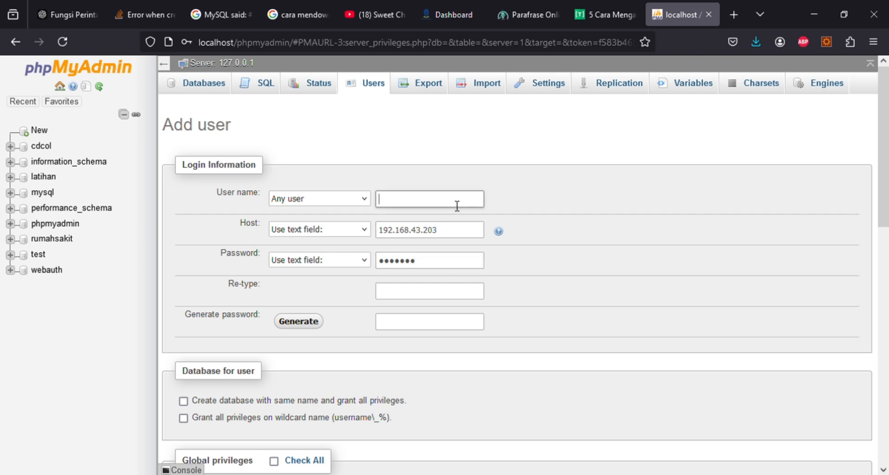
pyautogui.write('rumahsakit')
pyautogui.click(538, 324)
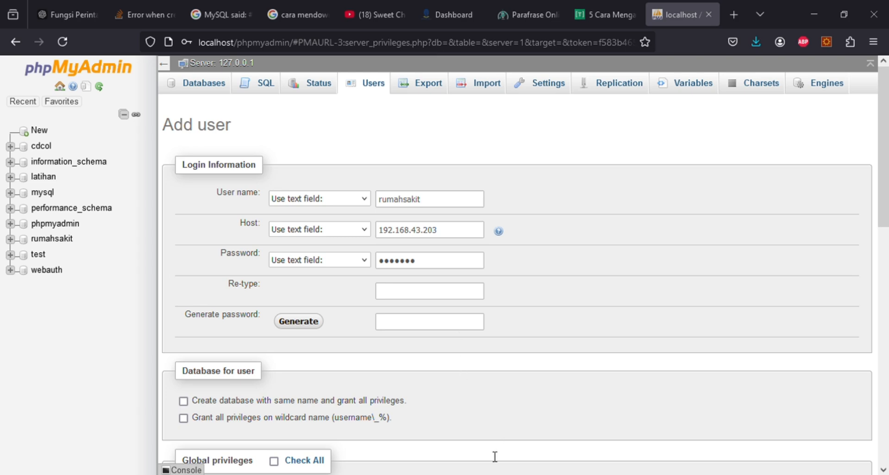
pyautogui.click(418, 297)
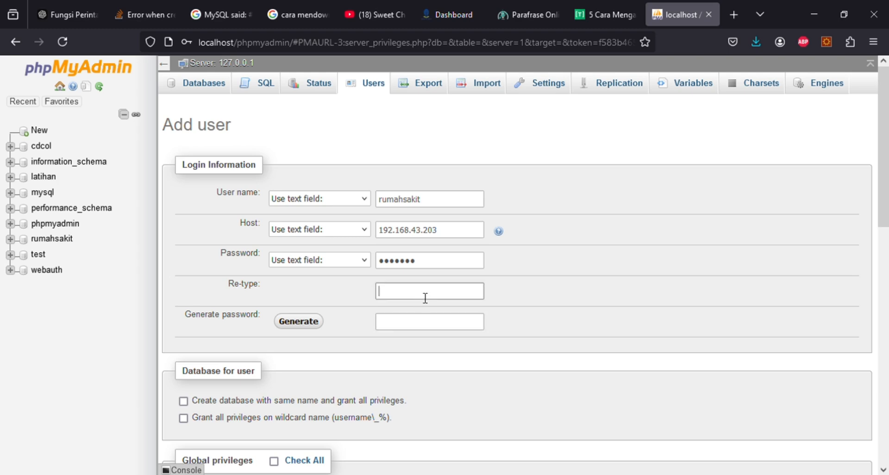
pyautogui.write('*******')
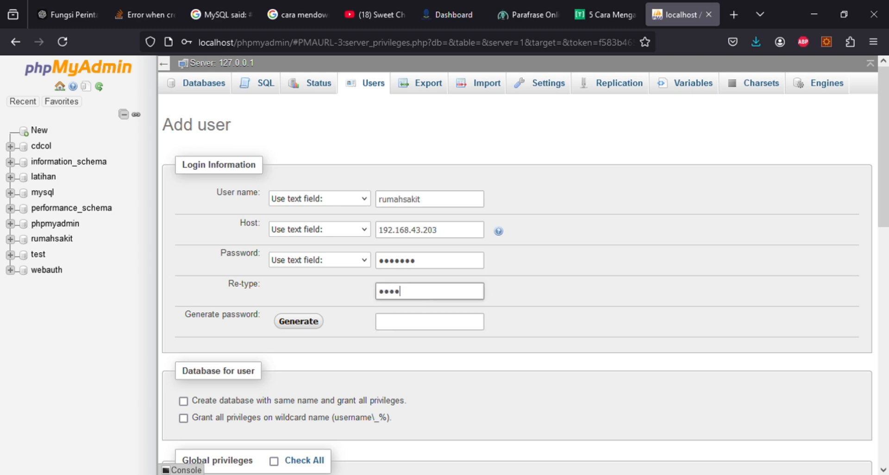
pyautogui.moveTo(422, 293); pyautogui.dragTo(288, 304)
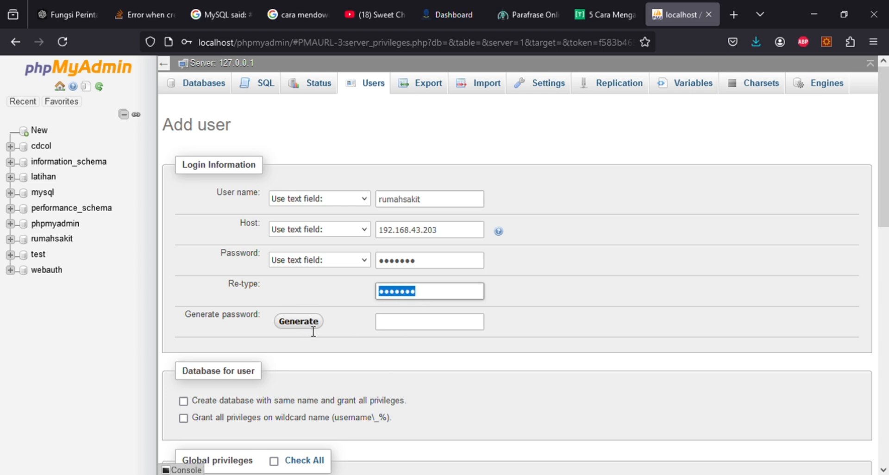
pyautogui.press('Right')
pyautogui.scroll(-3, 384, 336)
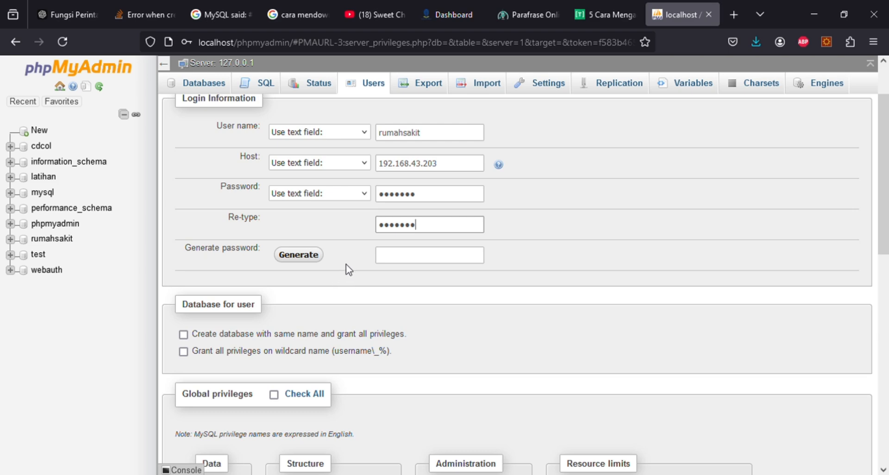
pyautogui.scroll(-6, 457, 348)
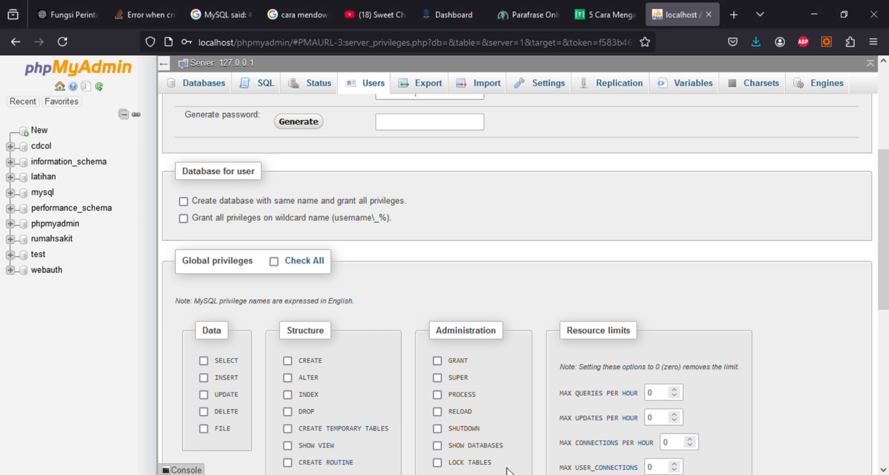
# - Grant the new user the REPLICATION SLAVE and REPLICATION CLIENT global privileges
pyautogui.scroll(-5, 468, 405)
pyautogui.click(484, 248)
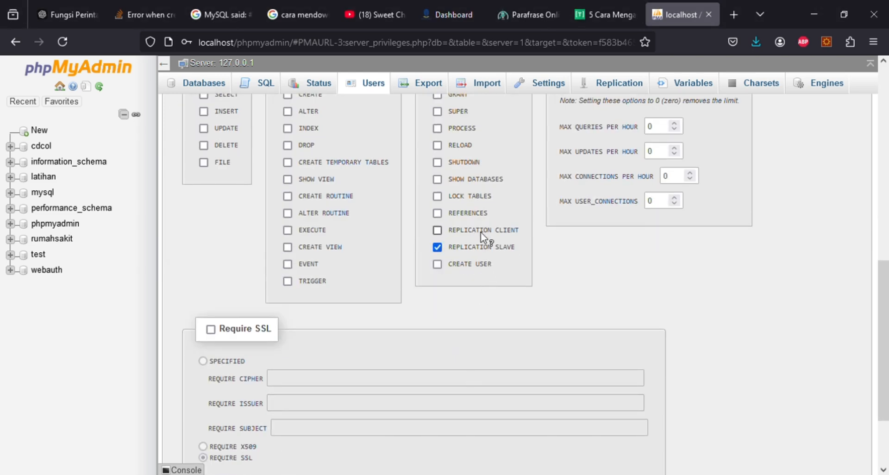
pyautogui.click(482, 231)
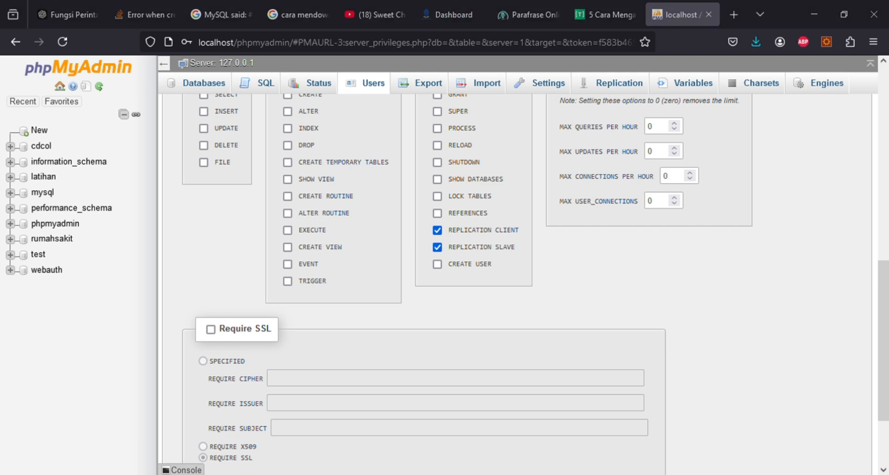
pyautogui.scroll(3, 563, 375)
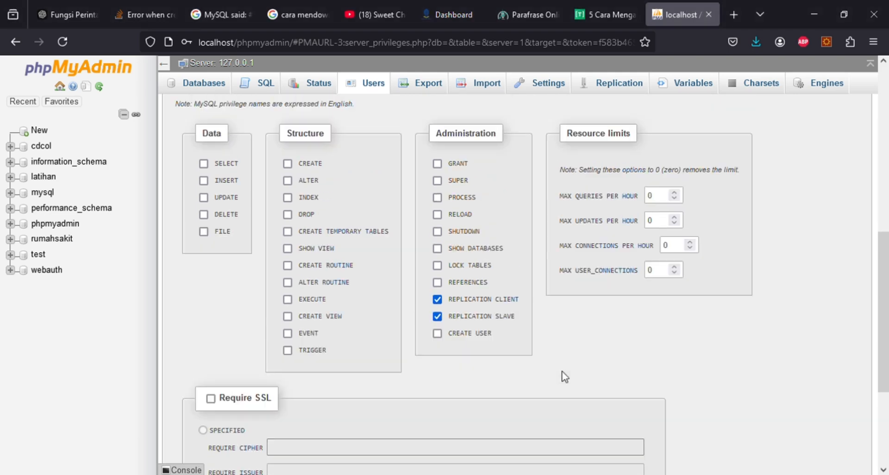
pyautogui.scroll(-2, 564, 376)
pyautogui.scroll(-3, 565, 376)
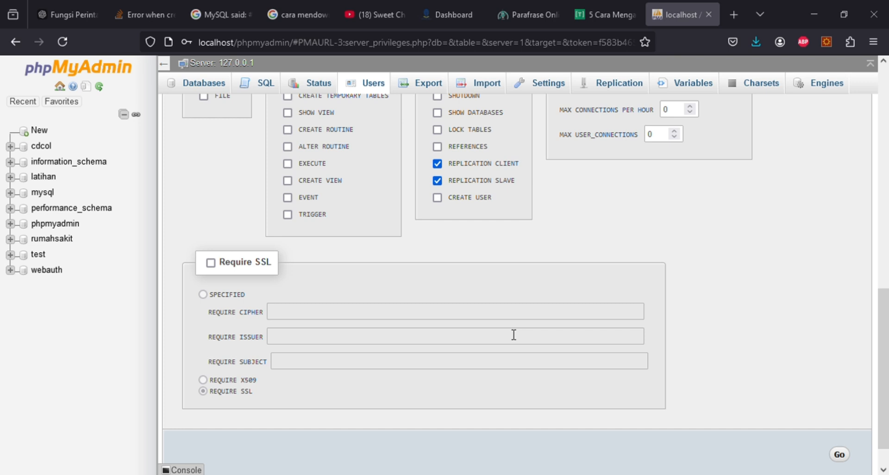
pyautogui.scroll(-2, 452, 311)
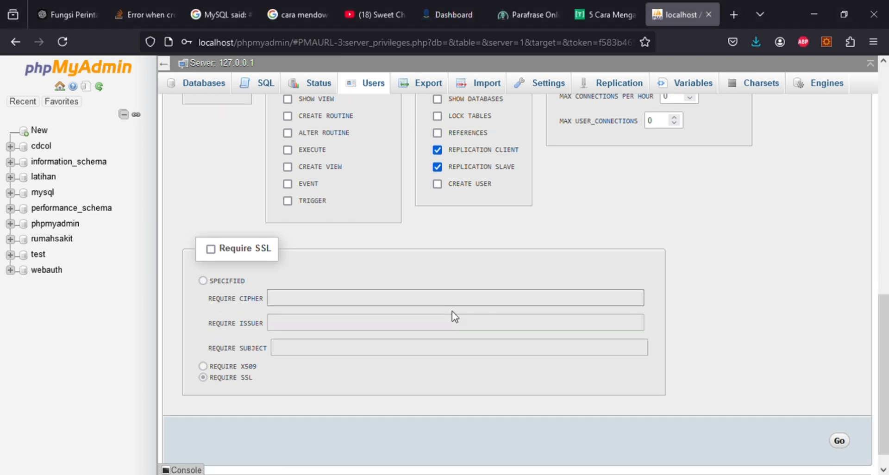
# - Create the rumahsakit replication user and go to the server's database Export page
pyautogui.click(847, 418)
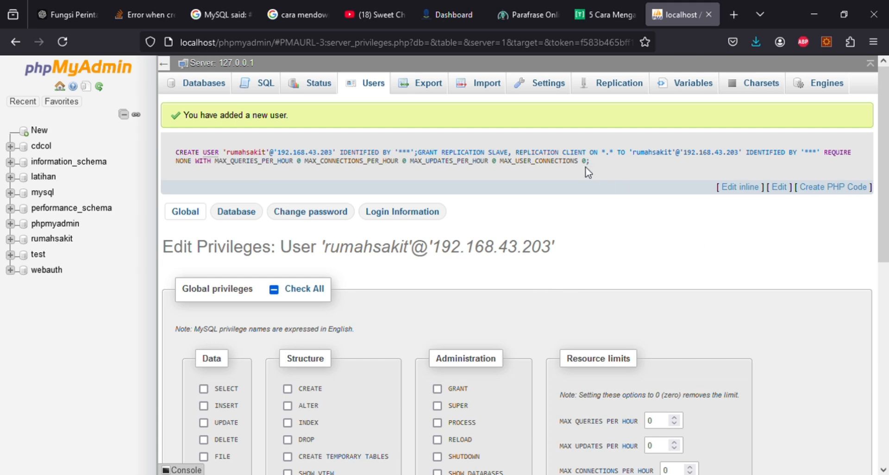
pyautogui.click(420, 89)
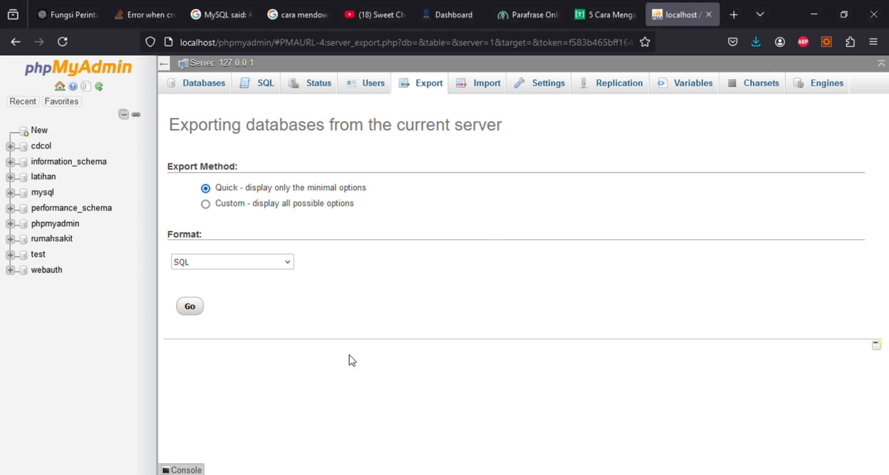
# - Open the rumahsakit database, try exporting it, then open pasien, which fails with error #1146
pyautogui.click(48, 240)
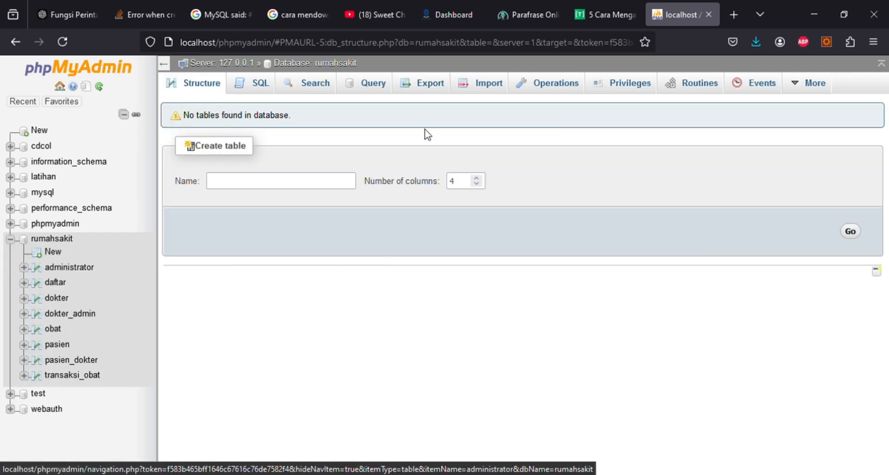
pyautogui.click(423, 95)
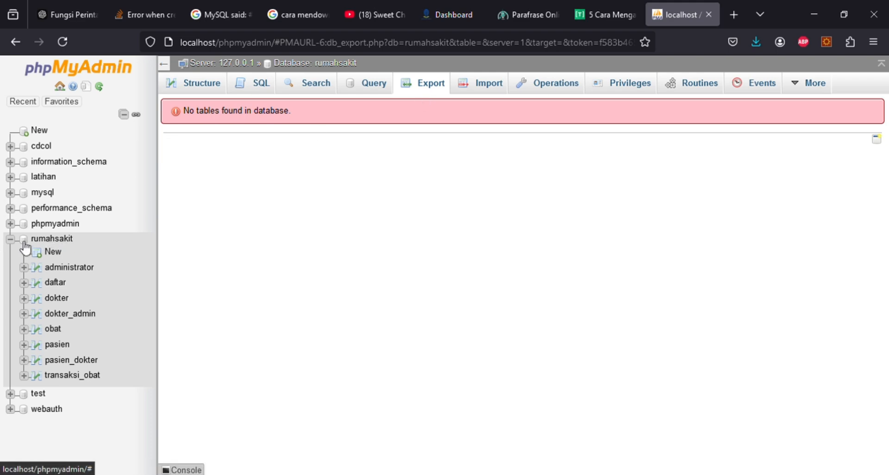
pyautogui.click(50, 239)
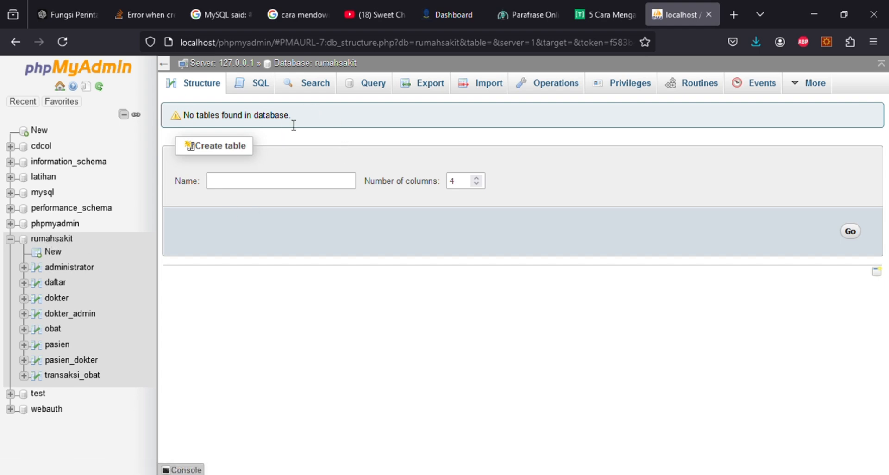
pyautogui.click(56, 344)
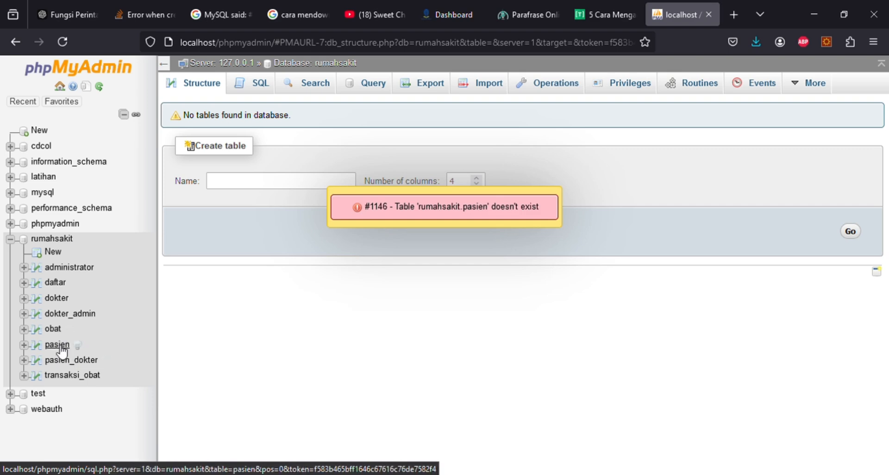
pyautogui.click(57, 347)
pyautogui.click(64, 312)
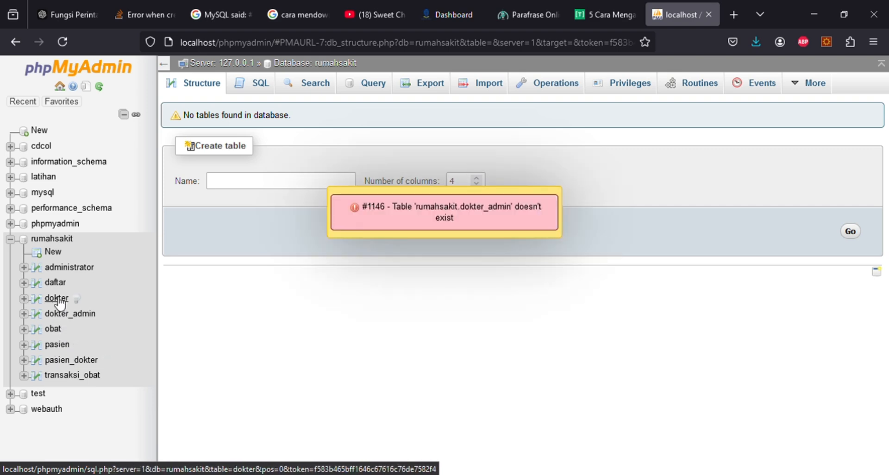
pyautogui.click(58, 297)
pyautogui.click(56, 283)
pyautogui.click(69, 268)
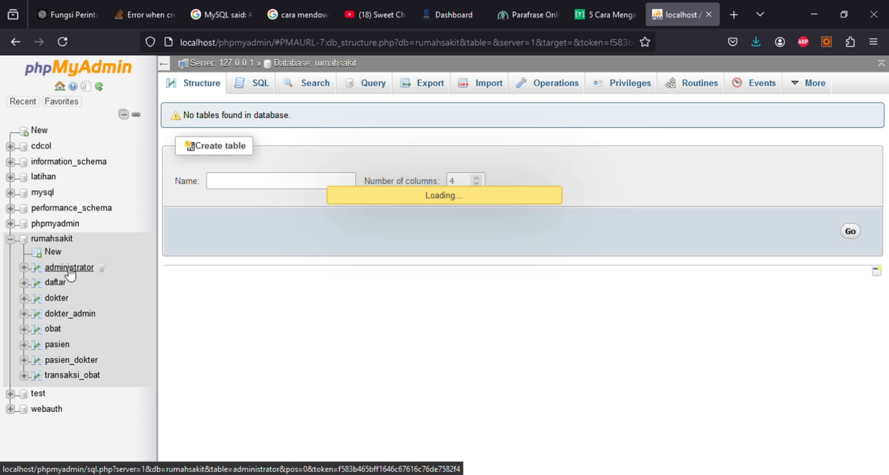
pyautogui.click(61, 240)
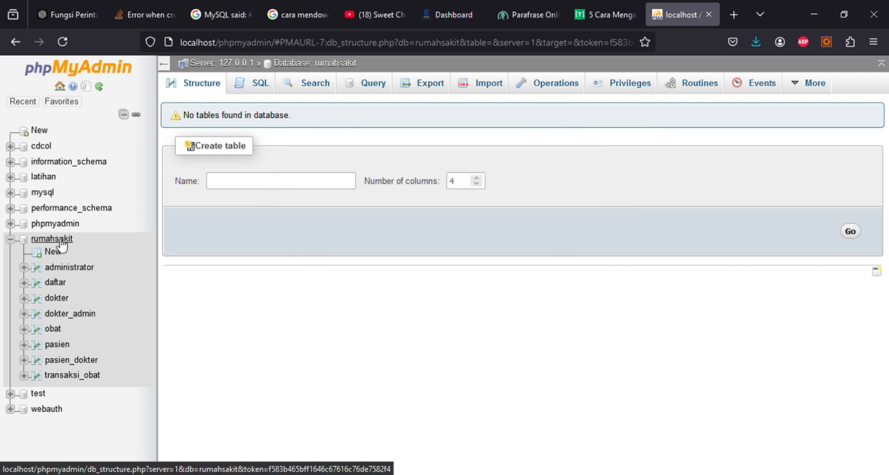
pyautogui.click(64, 250)
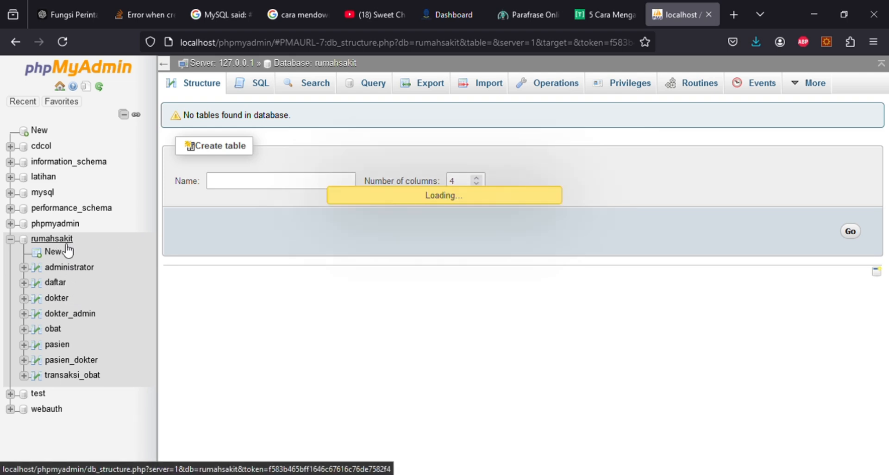
pyautogui.click(10, 239)
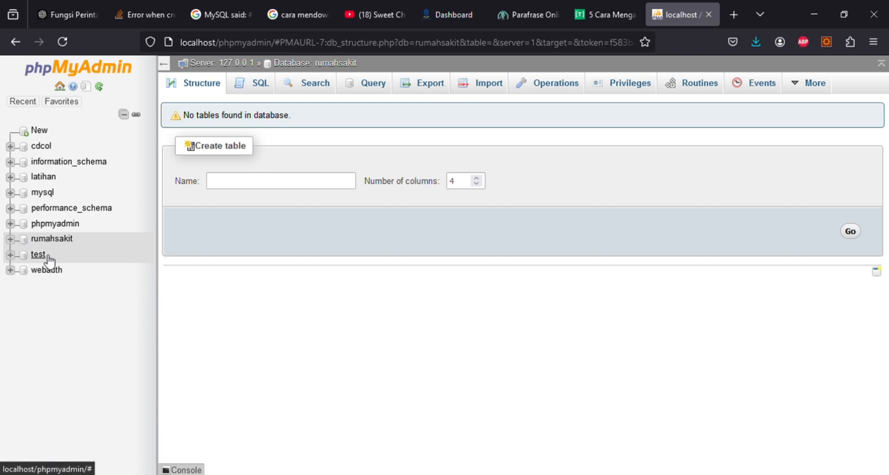
pyautogui.click(62, 242)
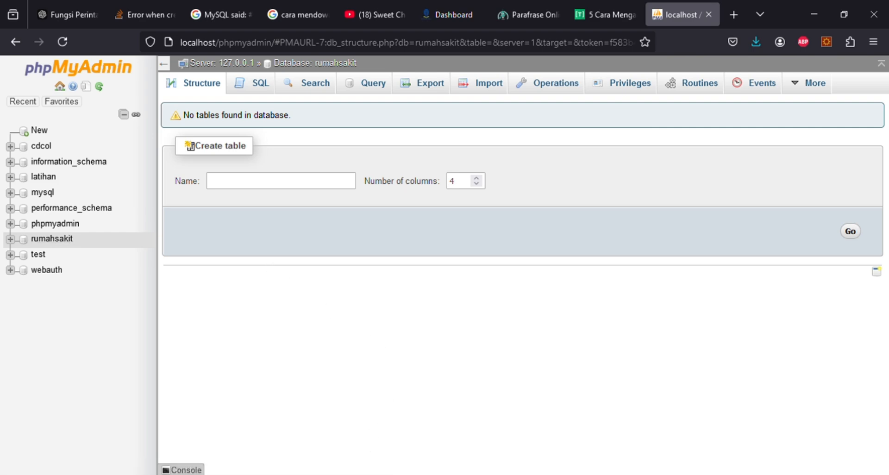
pyautogui.click(71, 246)
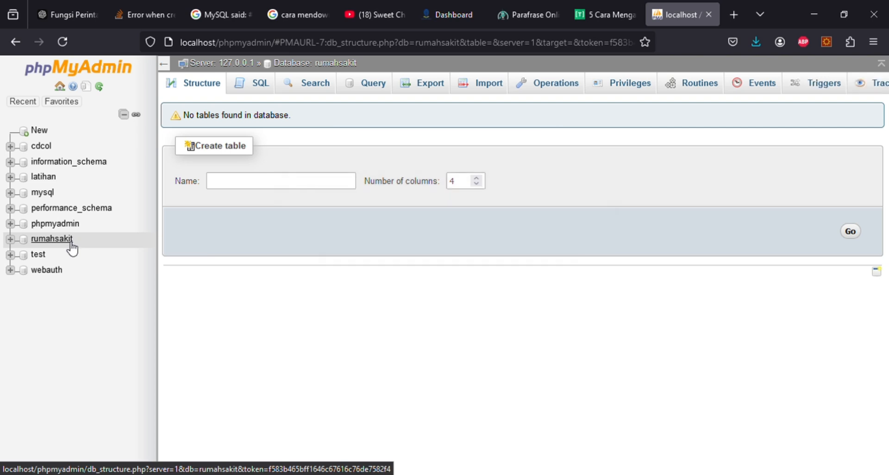
pyautogui.click(12, 238)
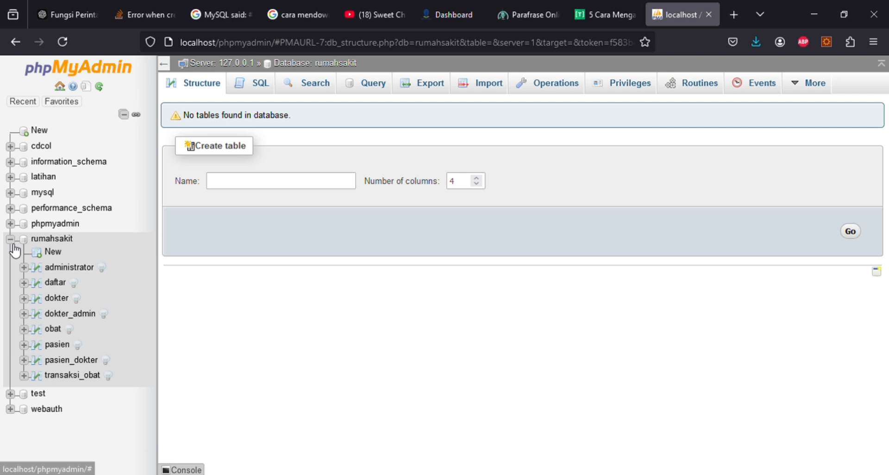
pyautogui.click(10, 238)
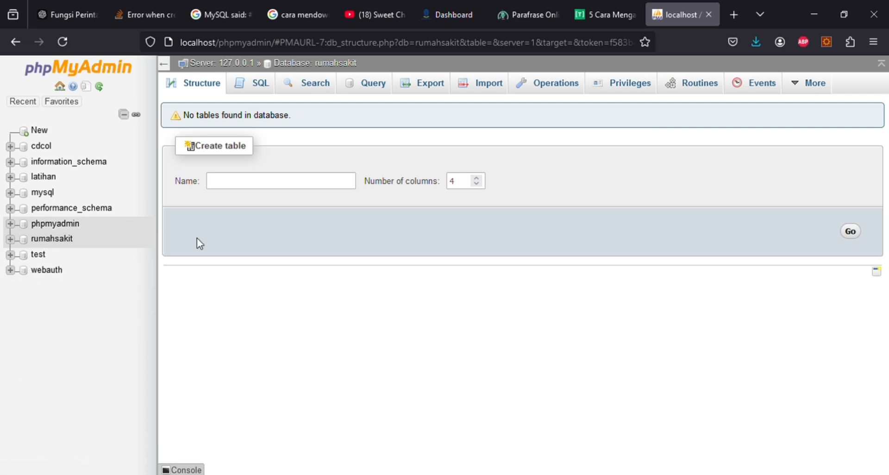
pyautogui.click(414, 91)
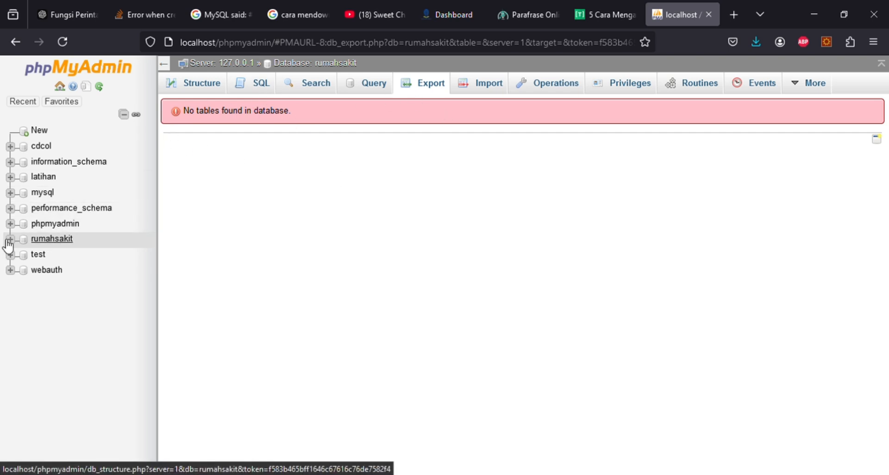
pyautogui.click(50, 241)
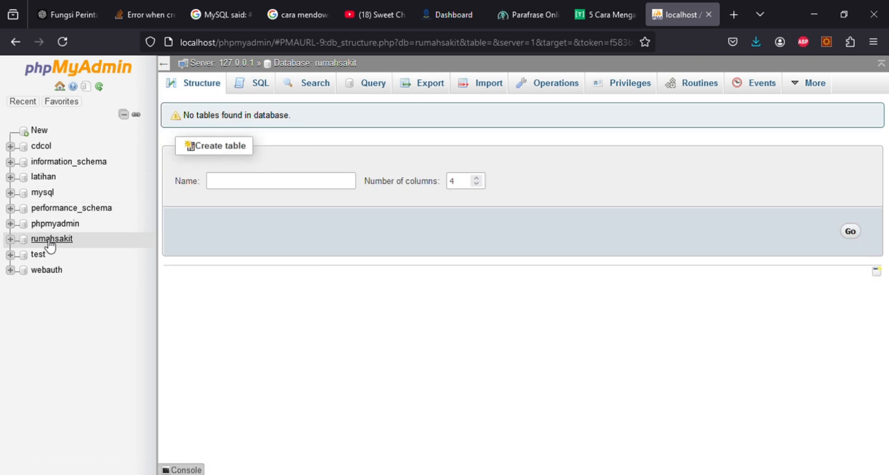